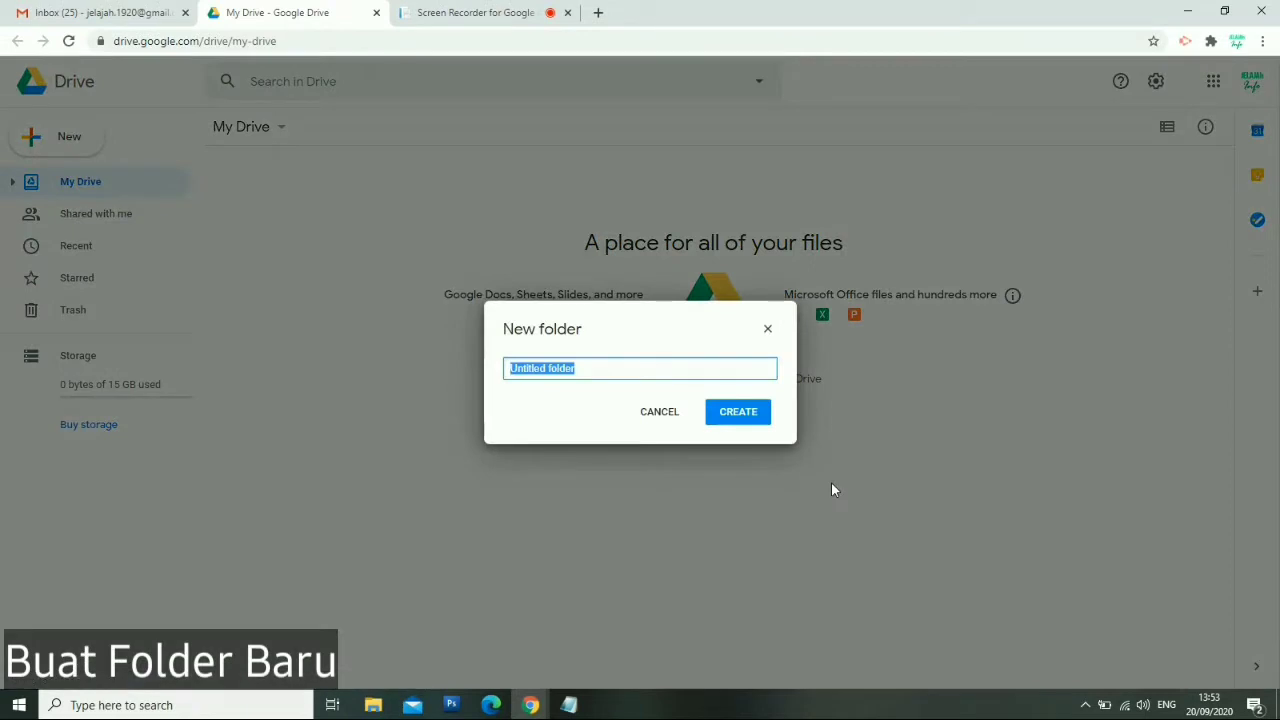
Name the new folder "Formulir Online" and create it in My Drive
text(Formu)
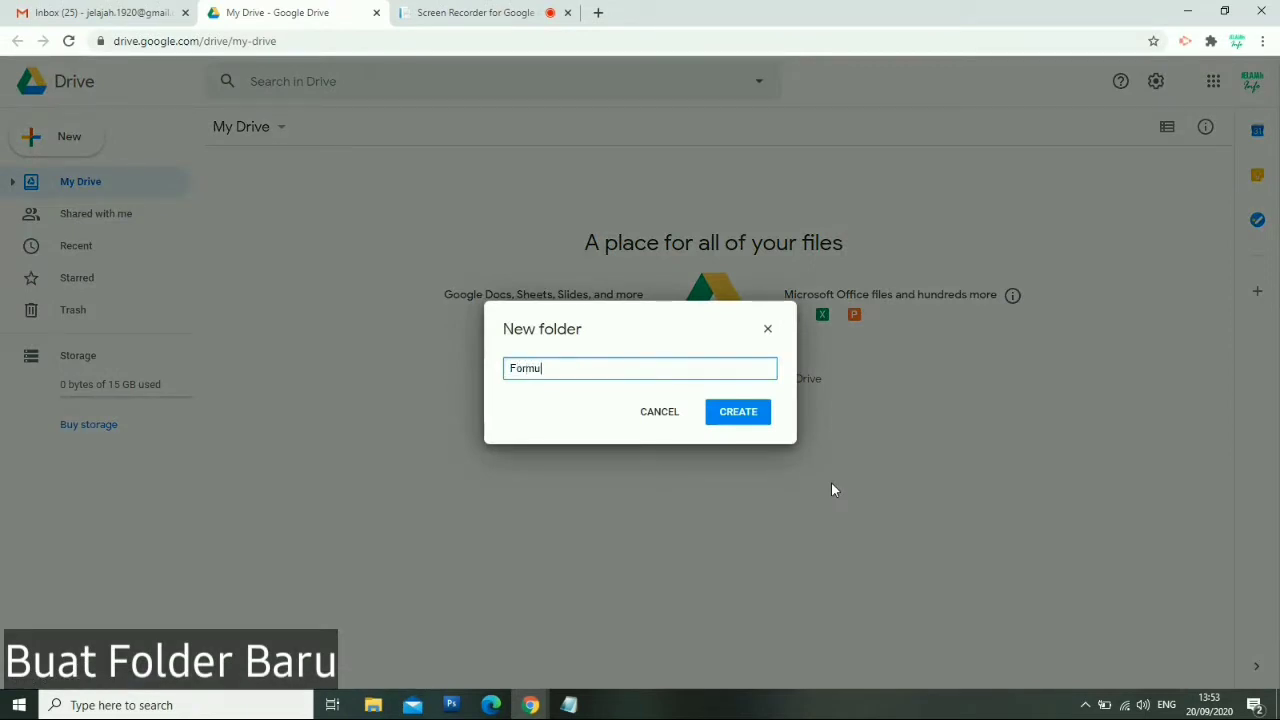
text(lir Onl)
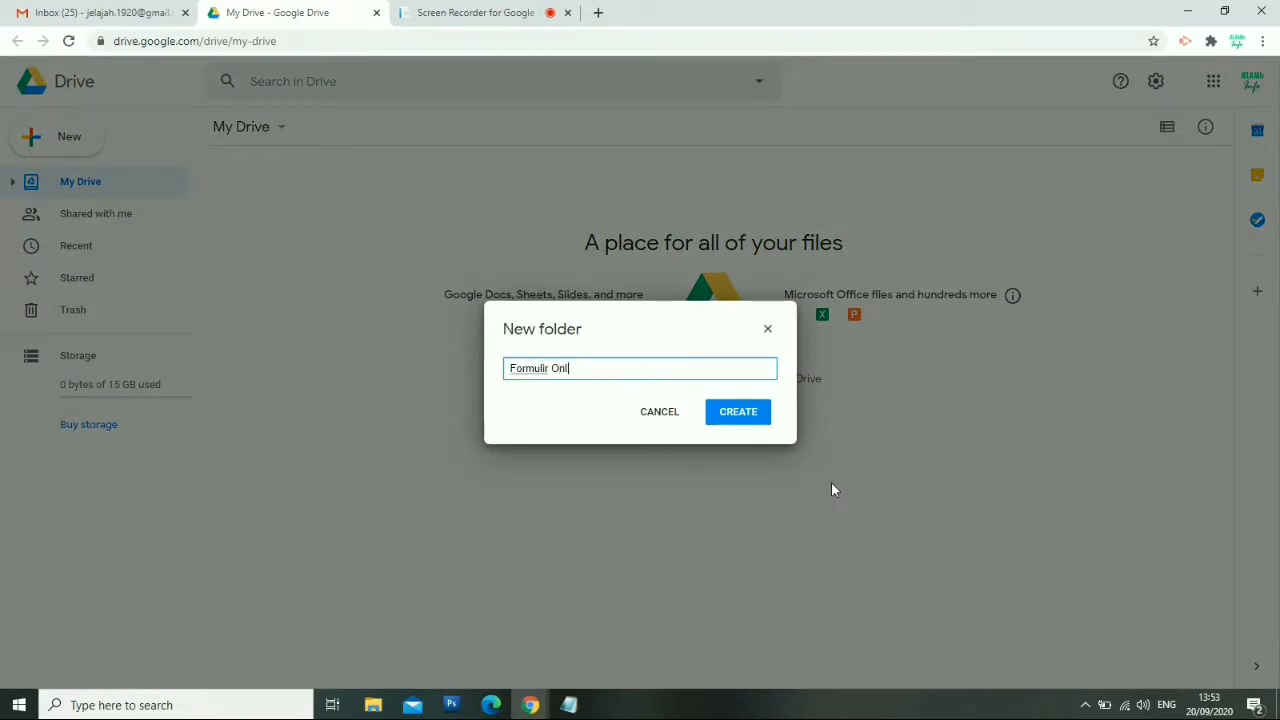
text(ine)
click(760, 418)
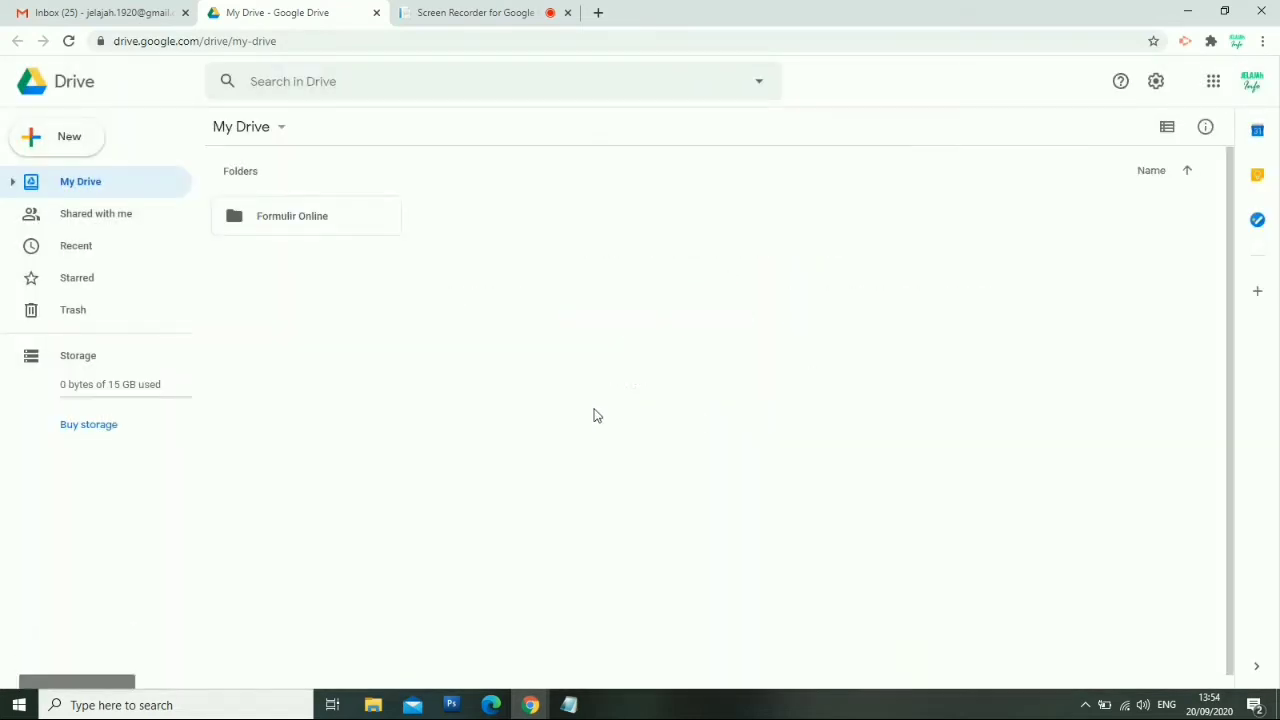
Open the Formulir Online folder and create a blank Google Form inside it
double_click(337, 229)
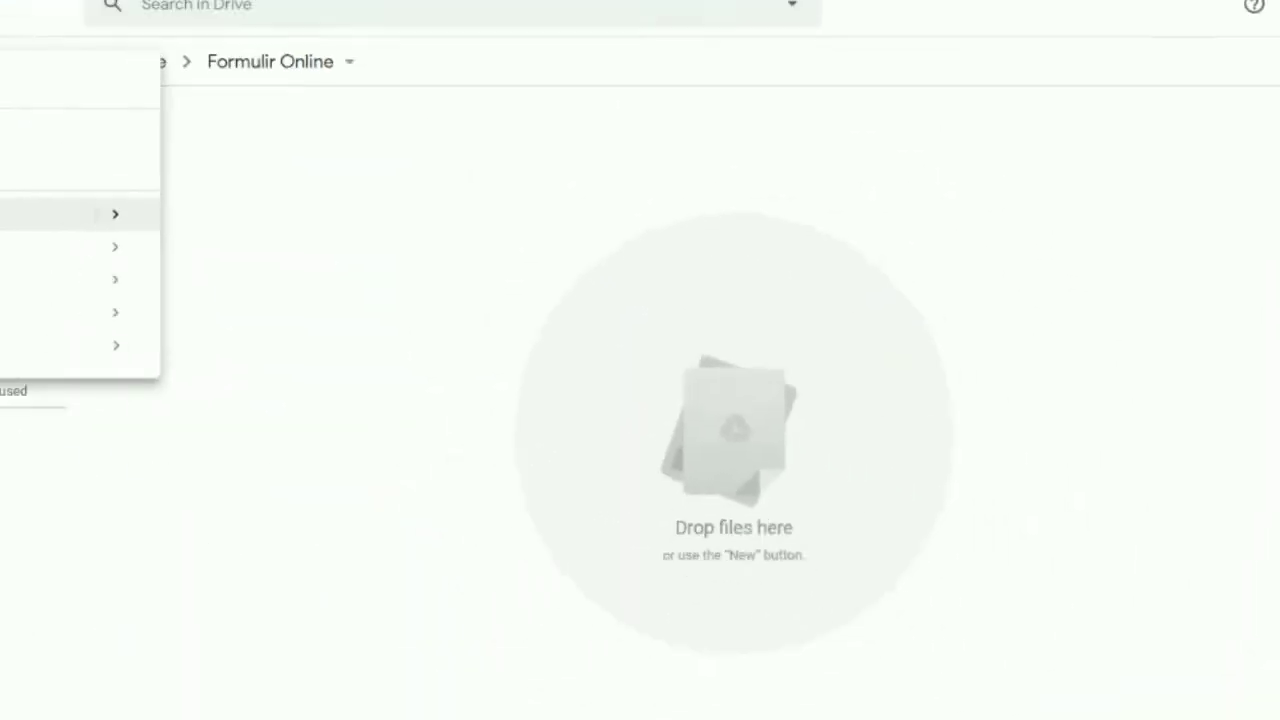
mouse_move(253, 333)
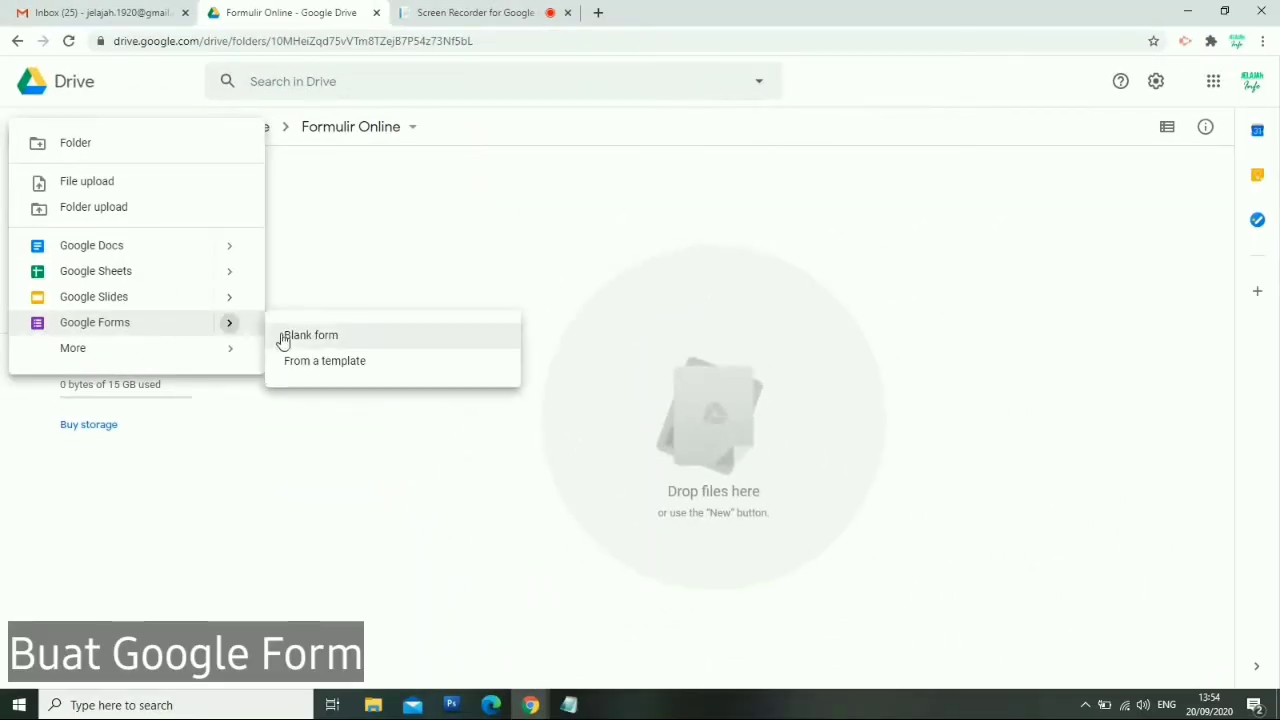
click(298, 340)
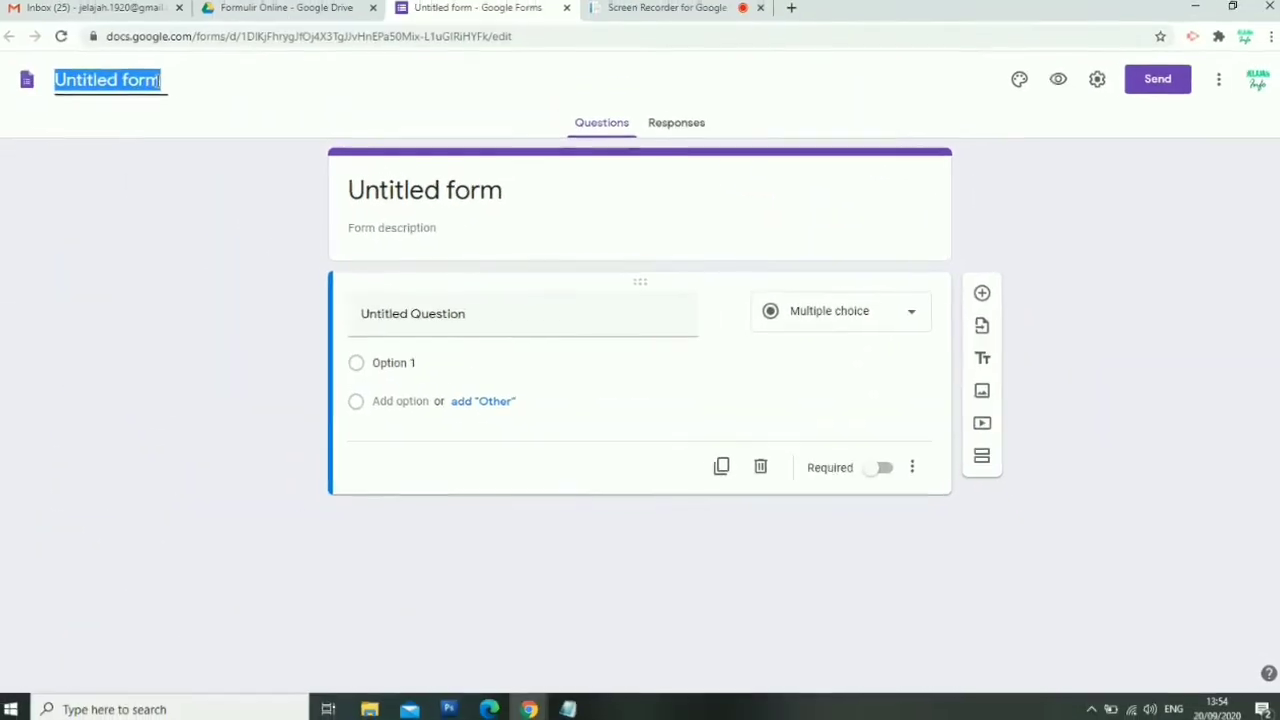
Name the form file "Formulir Pernyataan Kesehatan"
text(Formulir)
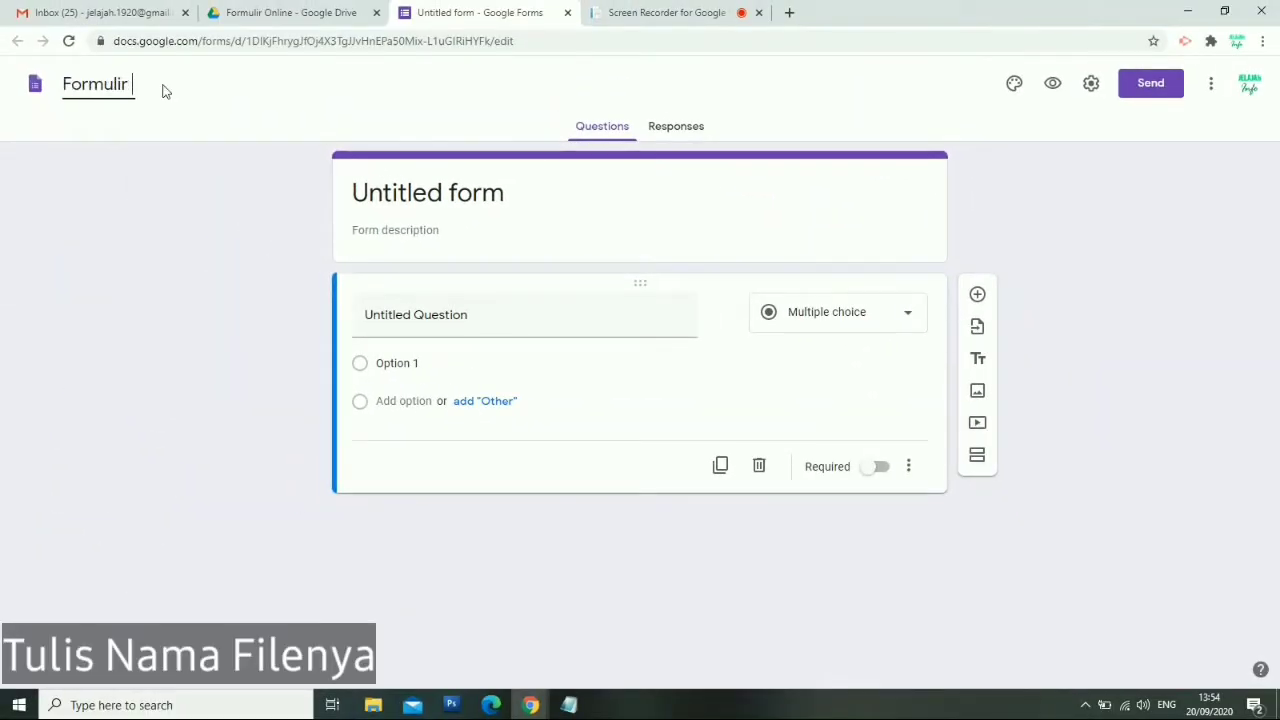
text( Kesehatan)
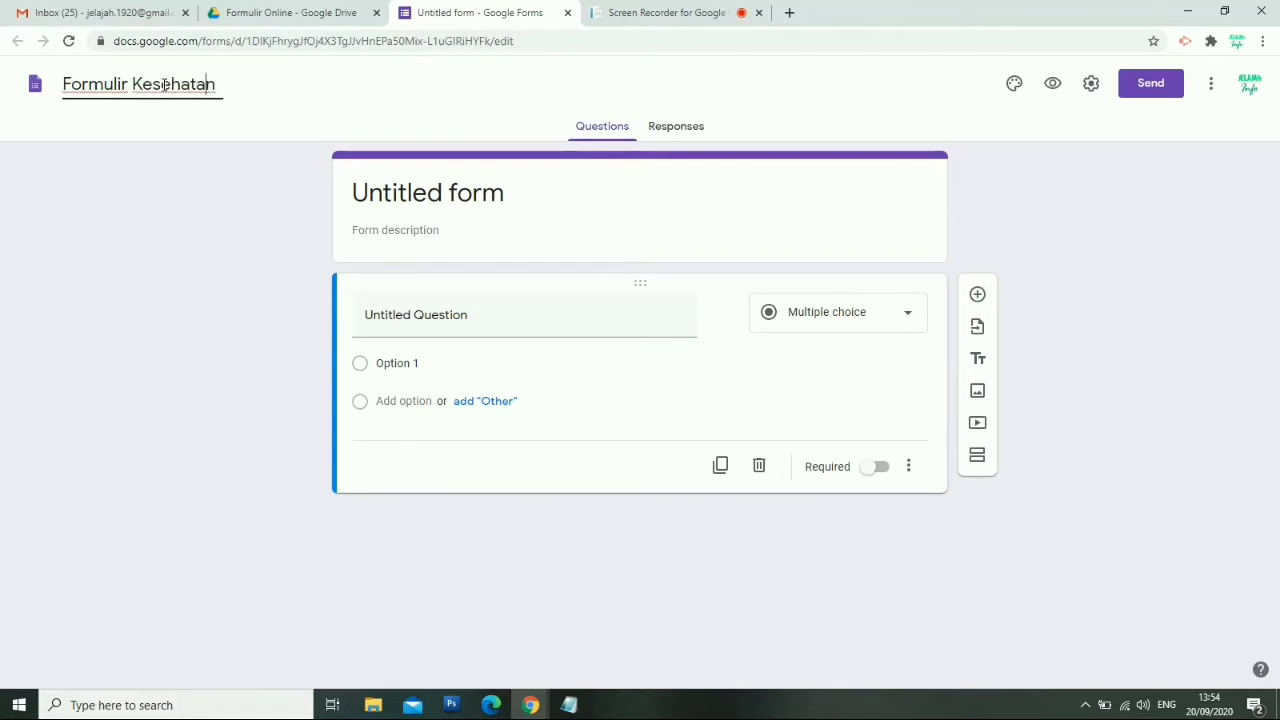
key(Left)
key(Left)
key(Left)
key(Left)
key(Left)
key(Left)
key(Left)
key(Left)
text(Pernyataan)
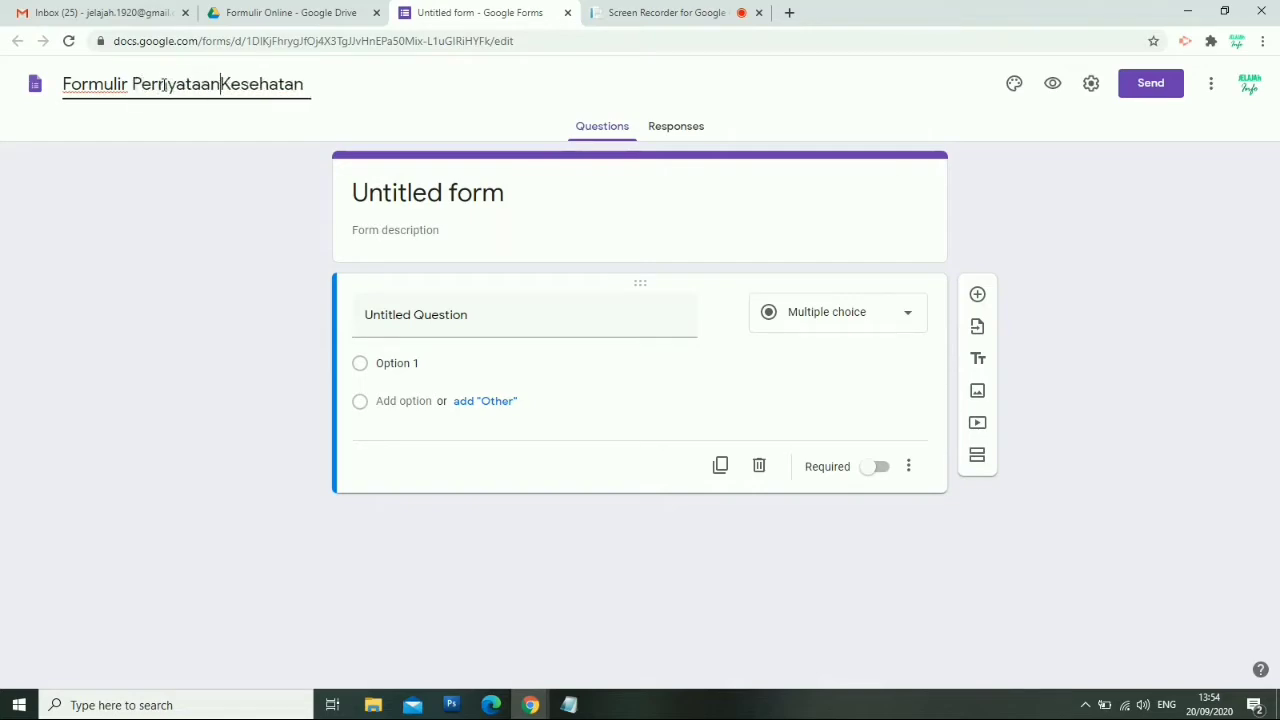
Enter the form description "Formulir untuk Menyatakan Kesehatan untuk Tamu PT. ABCD"
click(583, 230)
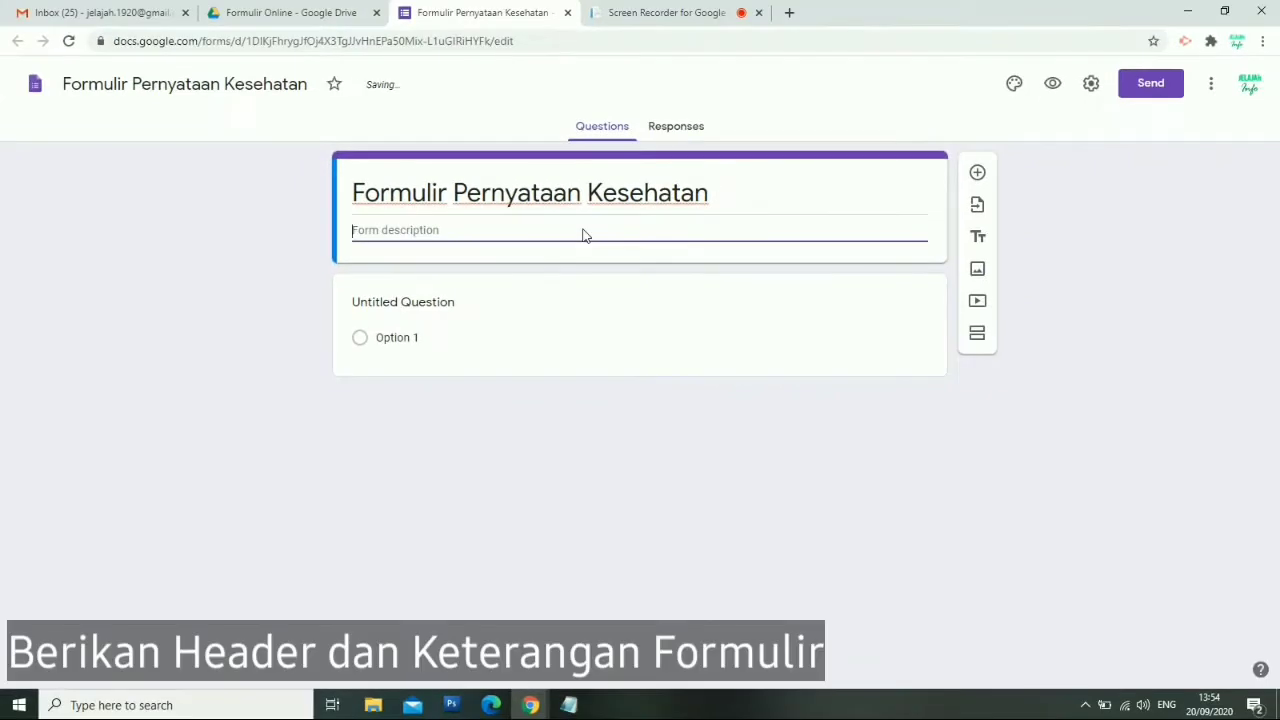
text(Form)
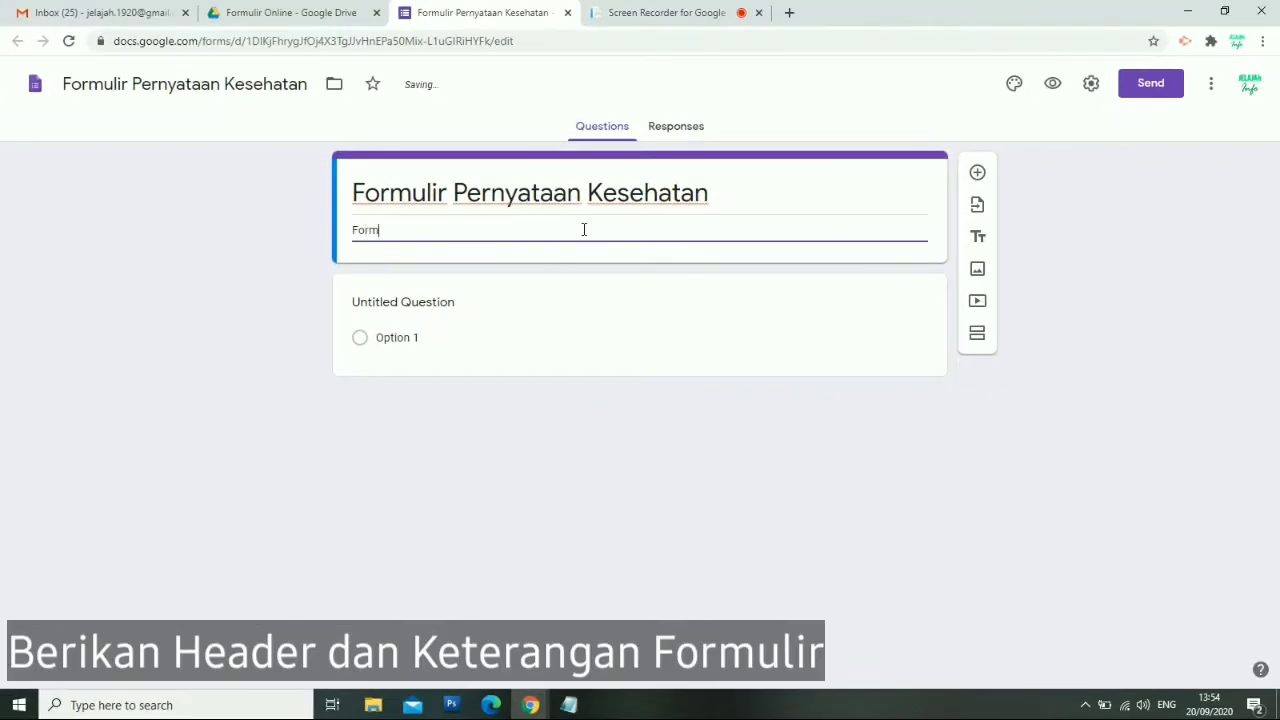
text(ulir untuk Menyatakan )
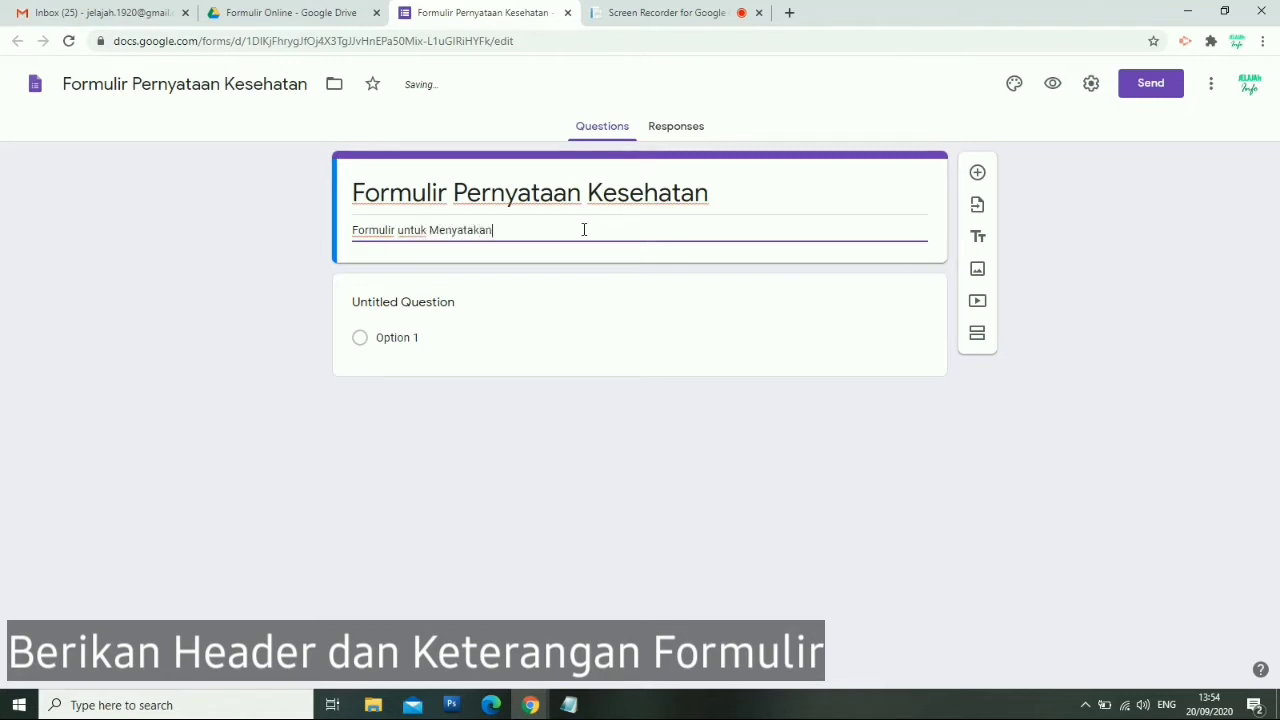
text(Kesehatan)
text(untuk)
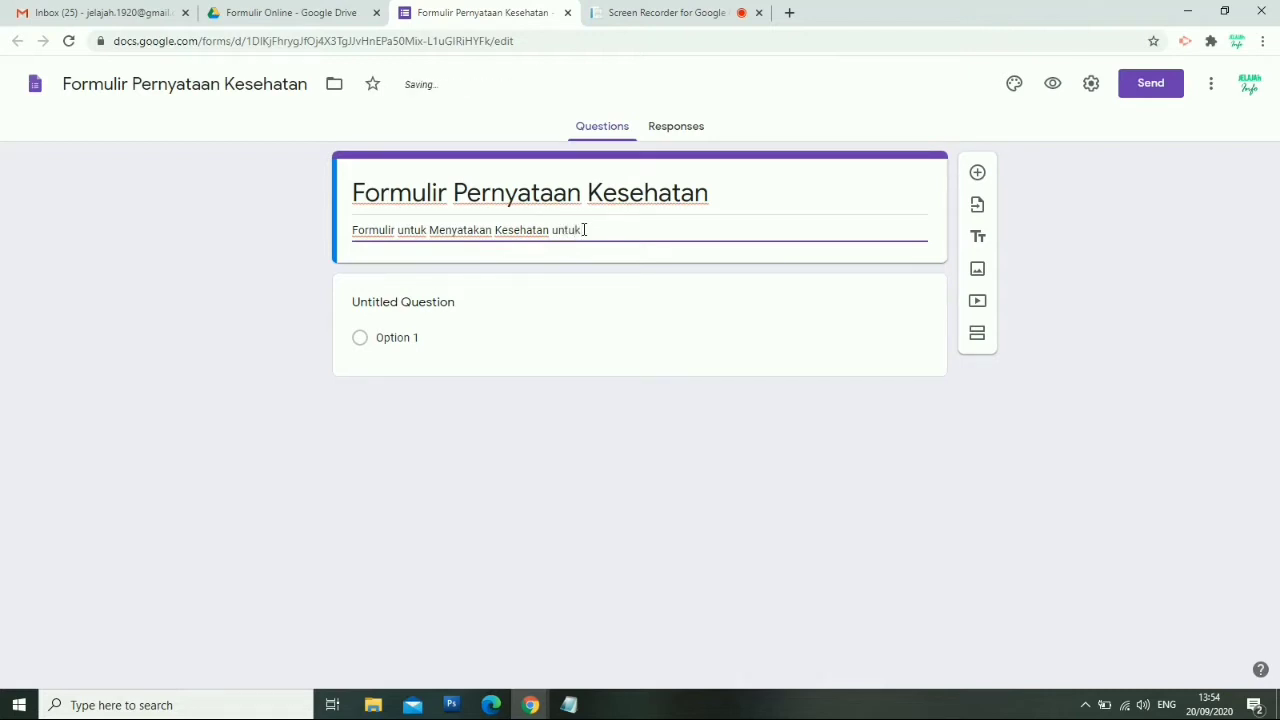
text( Tamu PT. ABCD)
Title the first question "Nama", make it a short answer question and mark it as required
click(543, 301)
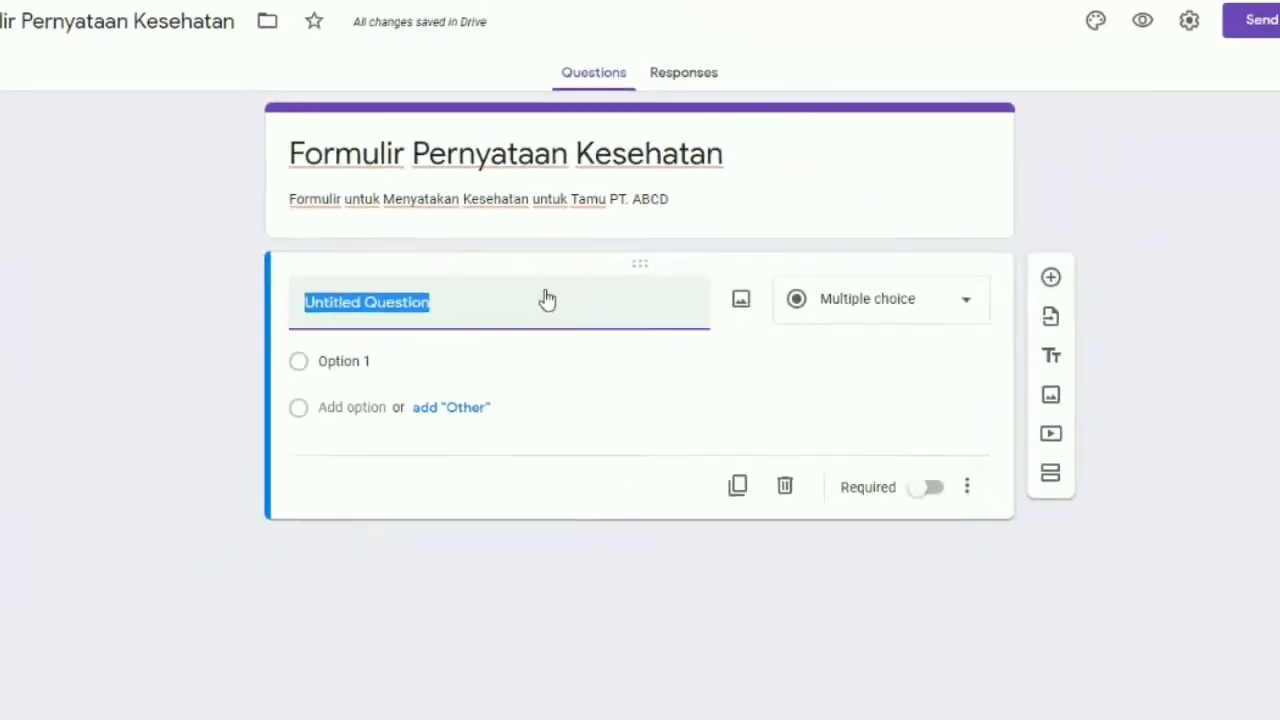
text(Nama)
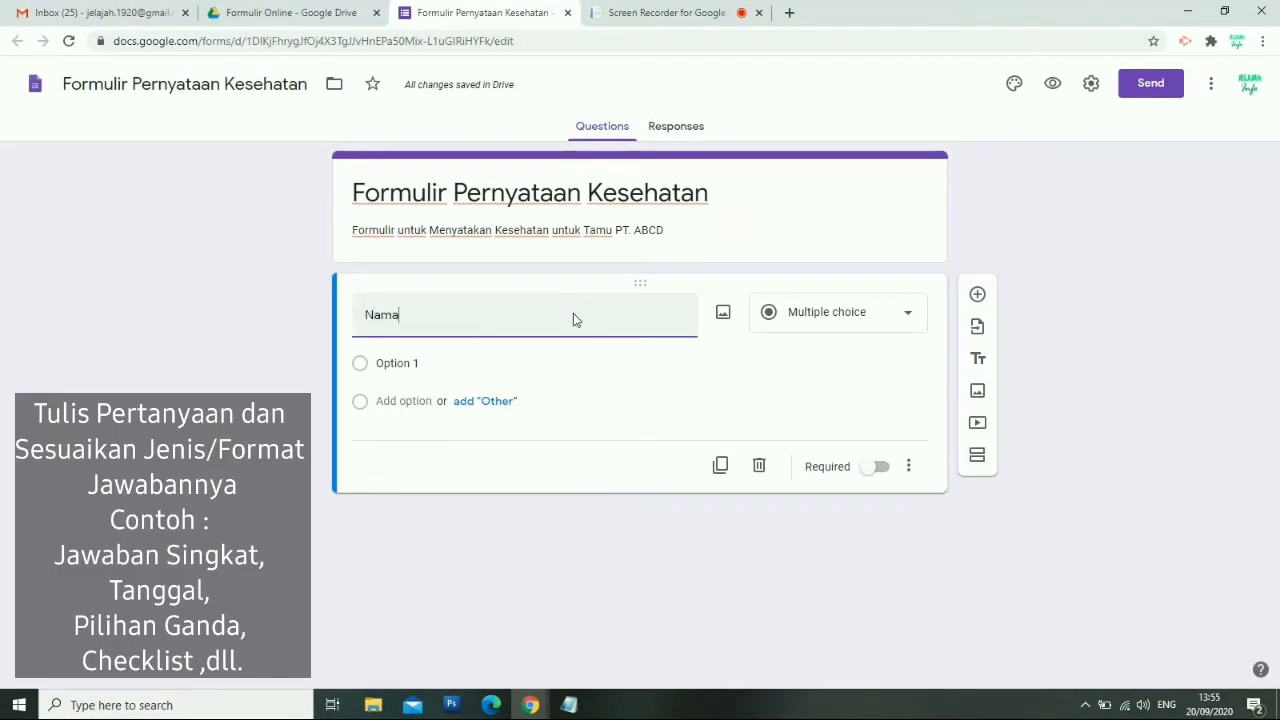
click(815, 323)
click(808, 204)
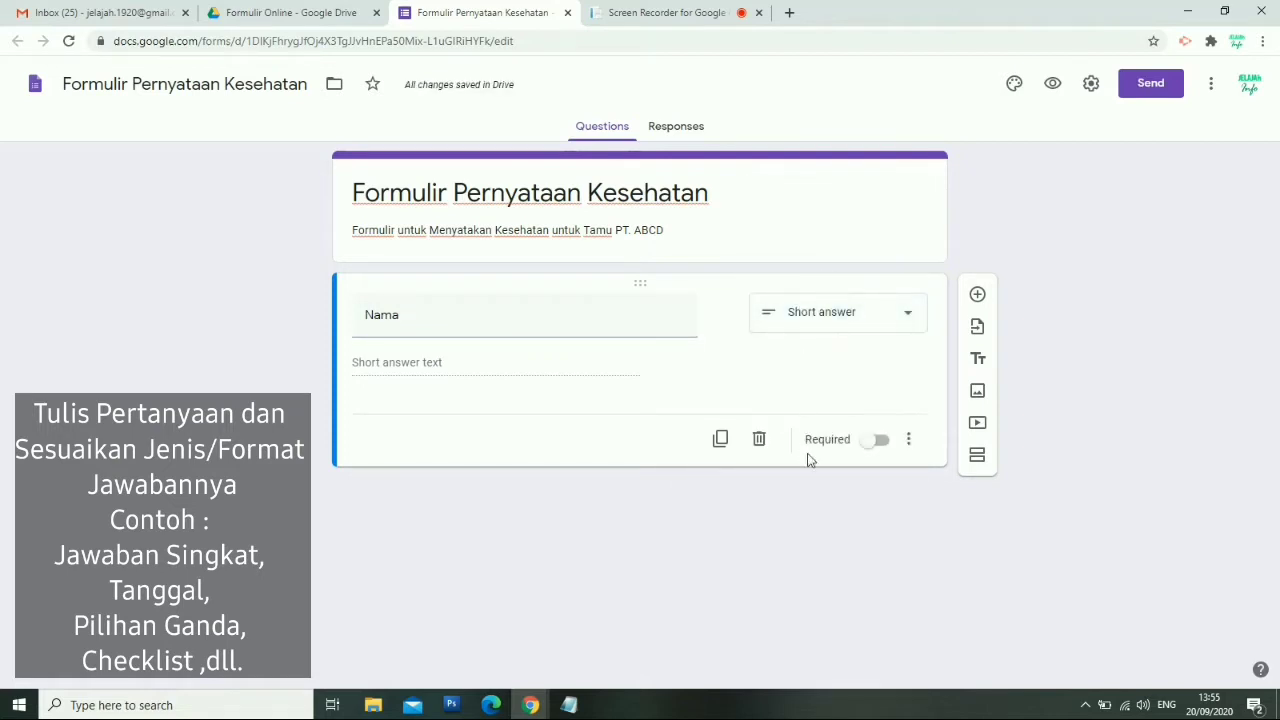
click(878, 441)
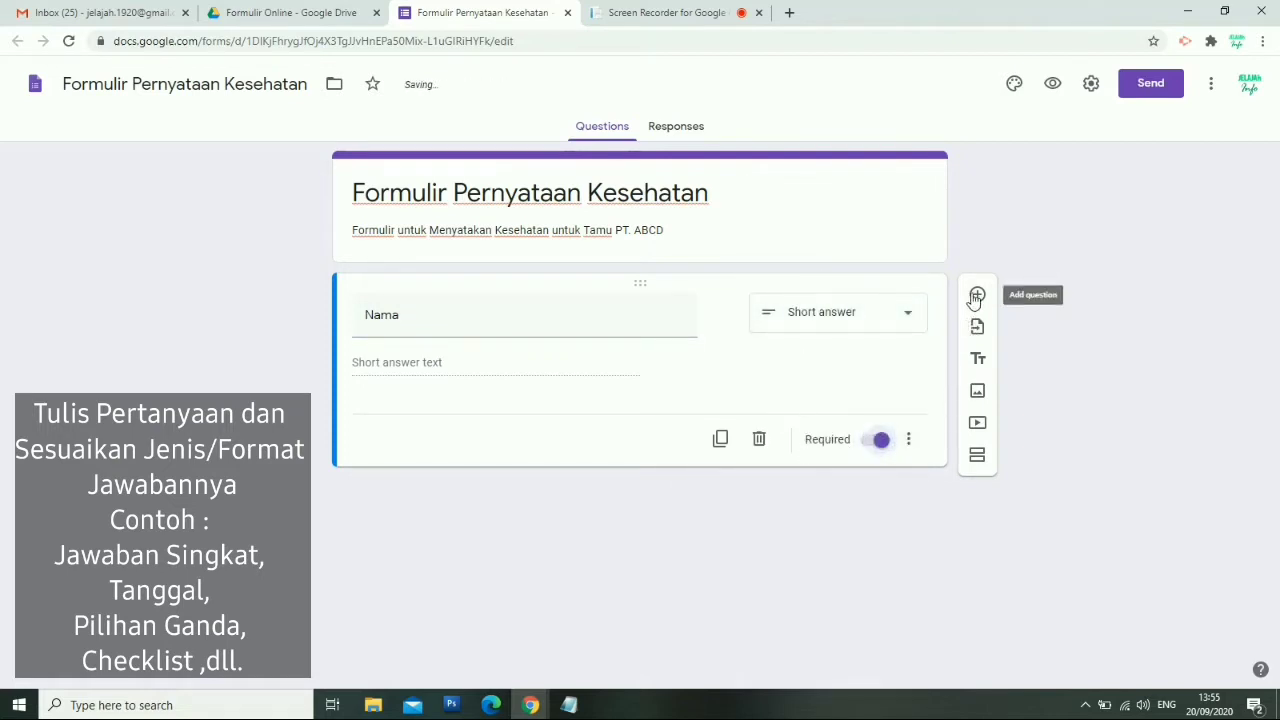
Add a second question titled "Nama Perusahaan" as a required short answer
click(976, 296)
text(Nama )
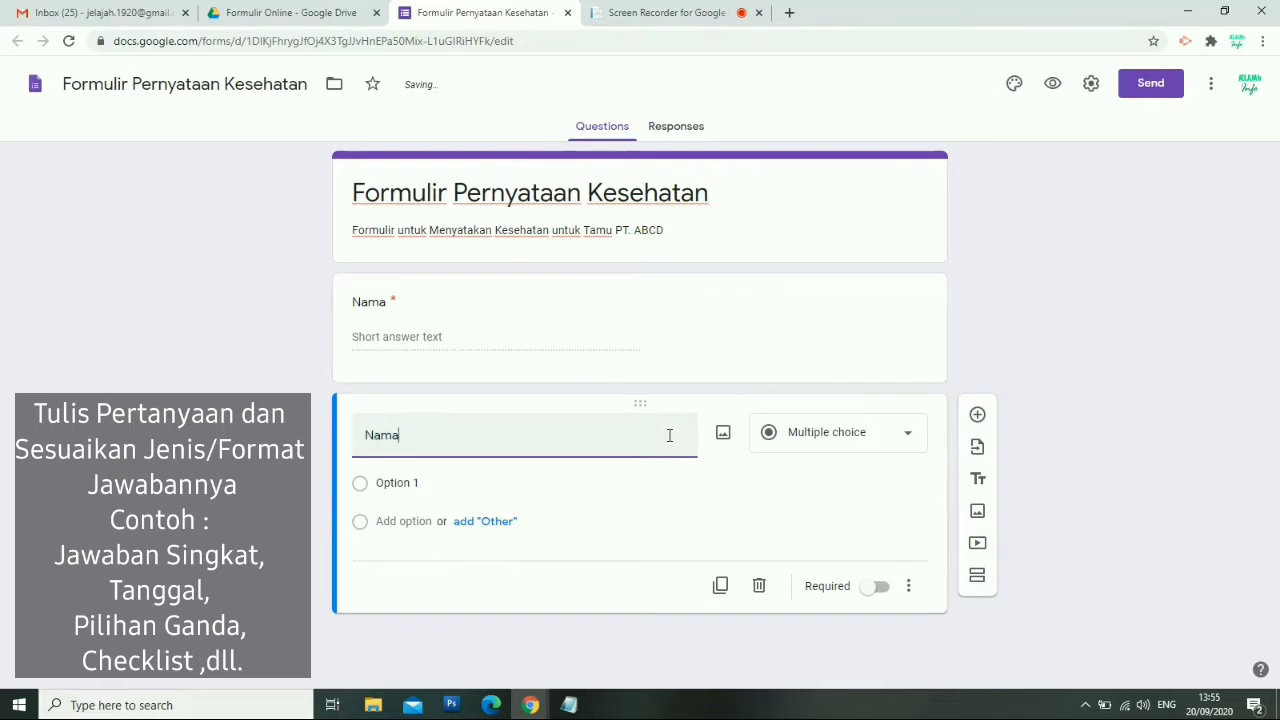
text(Per)
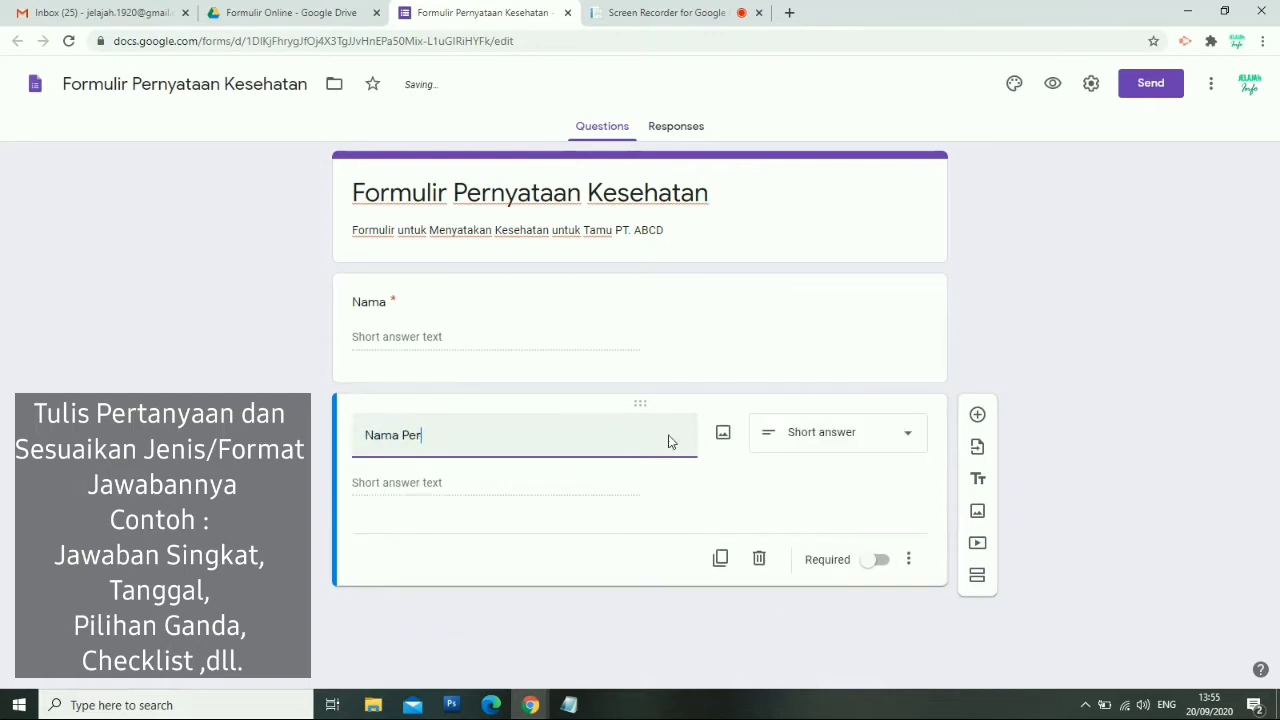
text(usahaan)
click(833, 501)
click(888, 564)
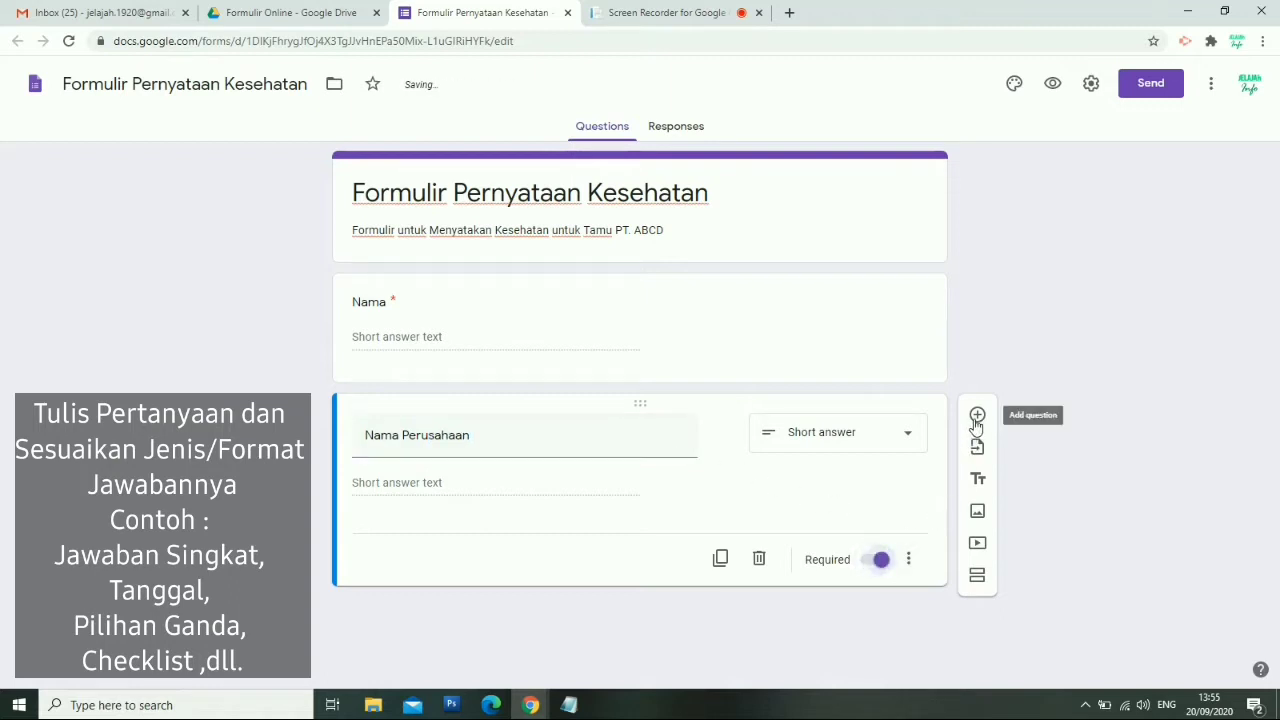
Add a third question titled "Tanggal" with the Date answer type and mark it as required
click(977, 414)
text(Tanggal)
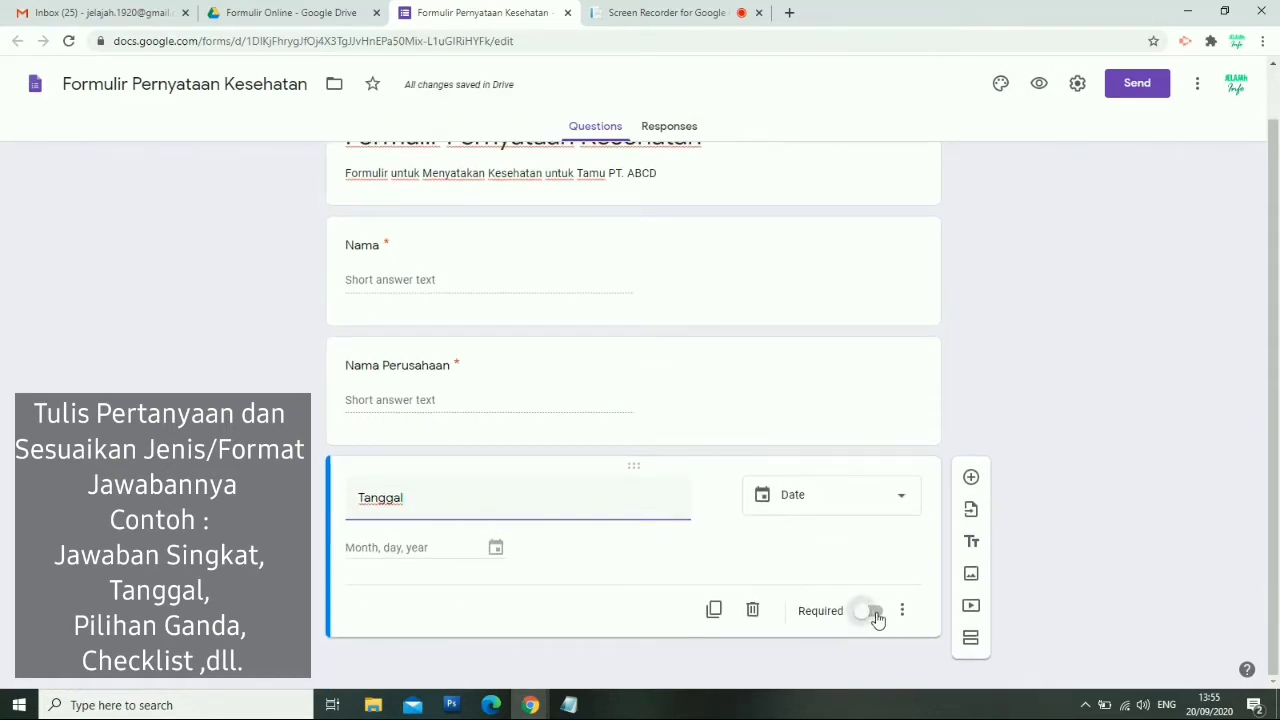
click(870, 611)
Add a fourth question titled "Apakah anda mengalami gejala sbb :" and set its answer type to Checkboxes
click(971, 477)
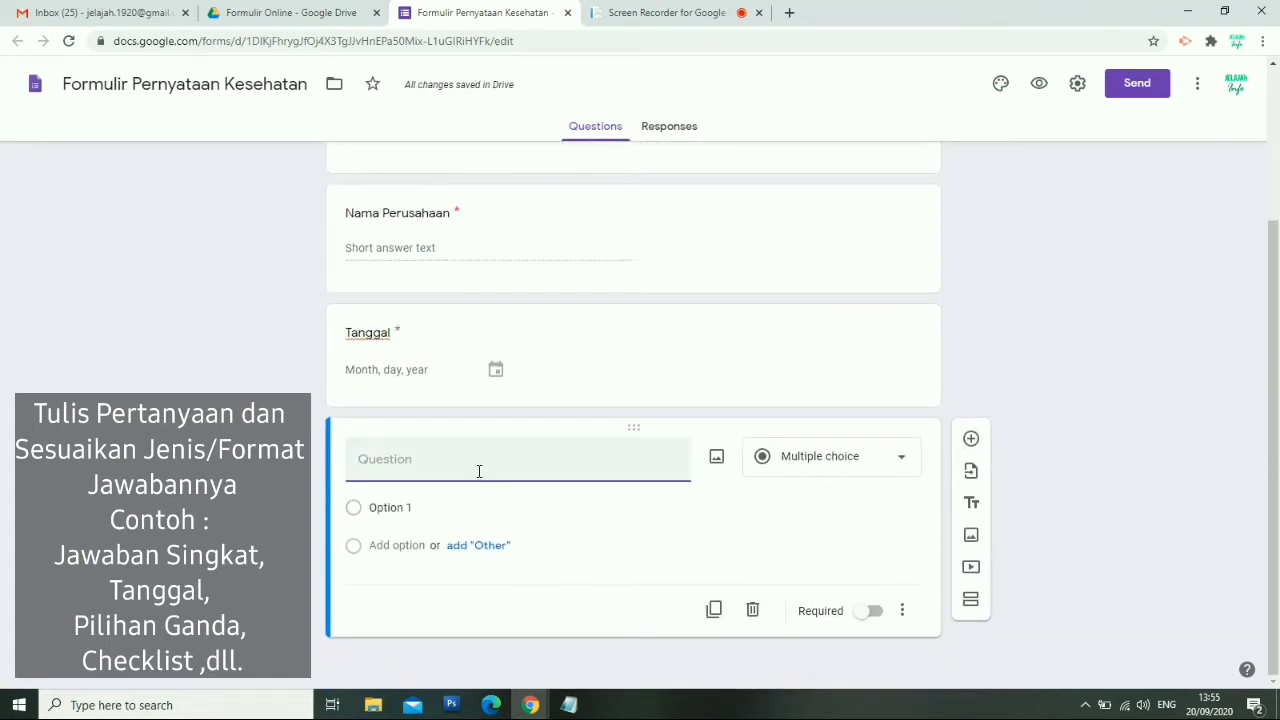
text(Apakah )
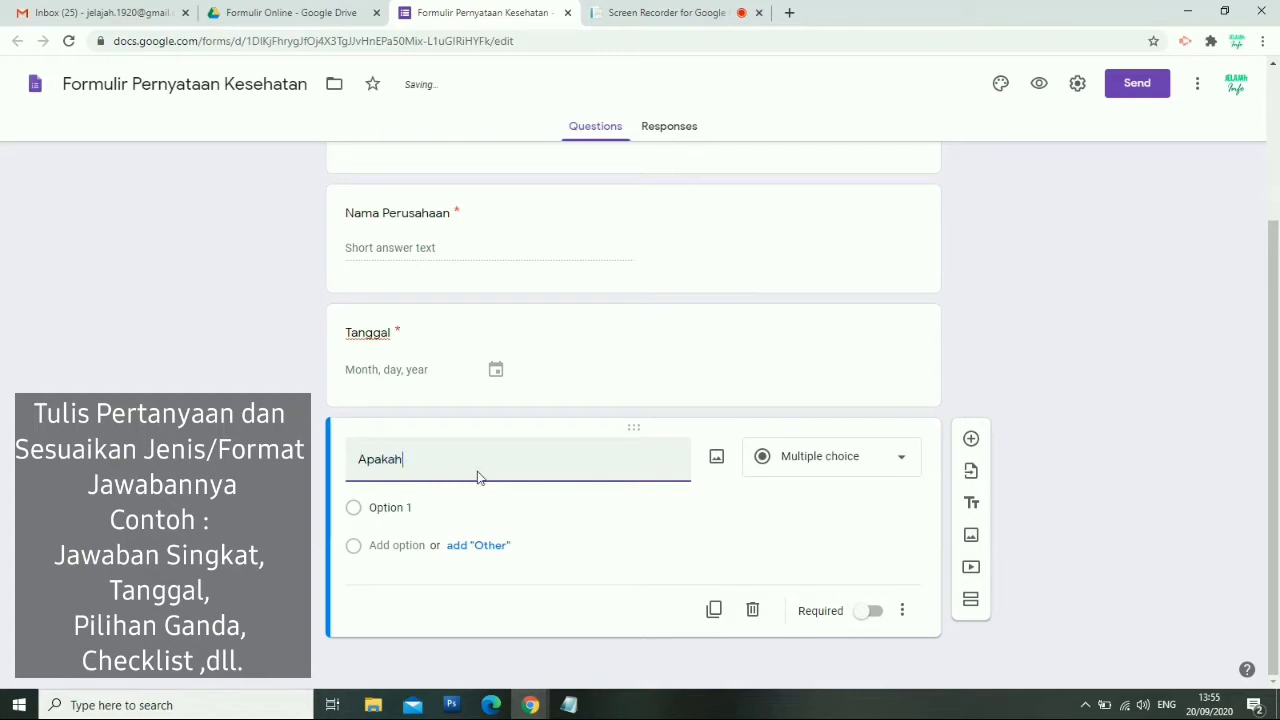
text(anda mengalami geja)
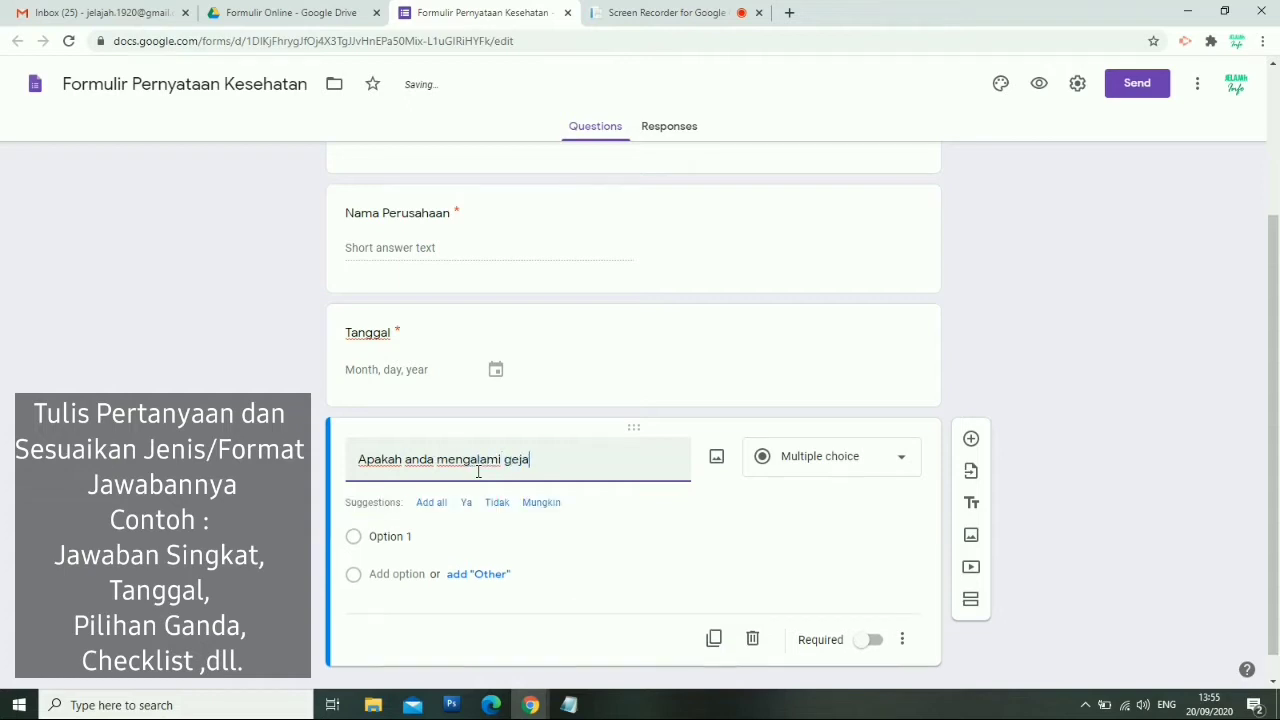
text(la sbb :)
click(870, 456)
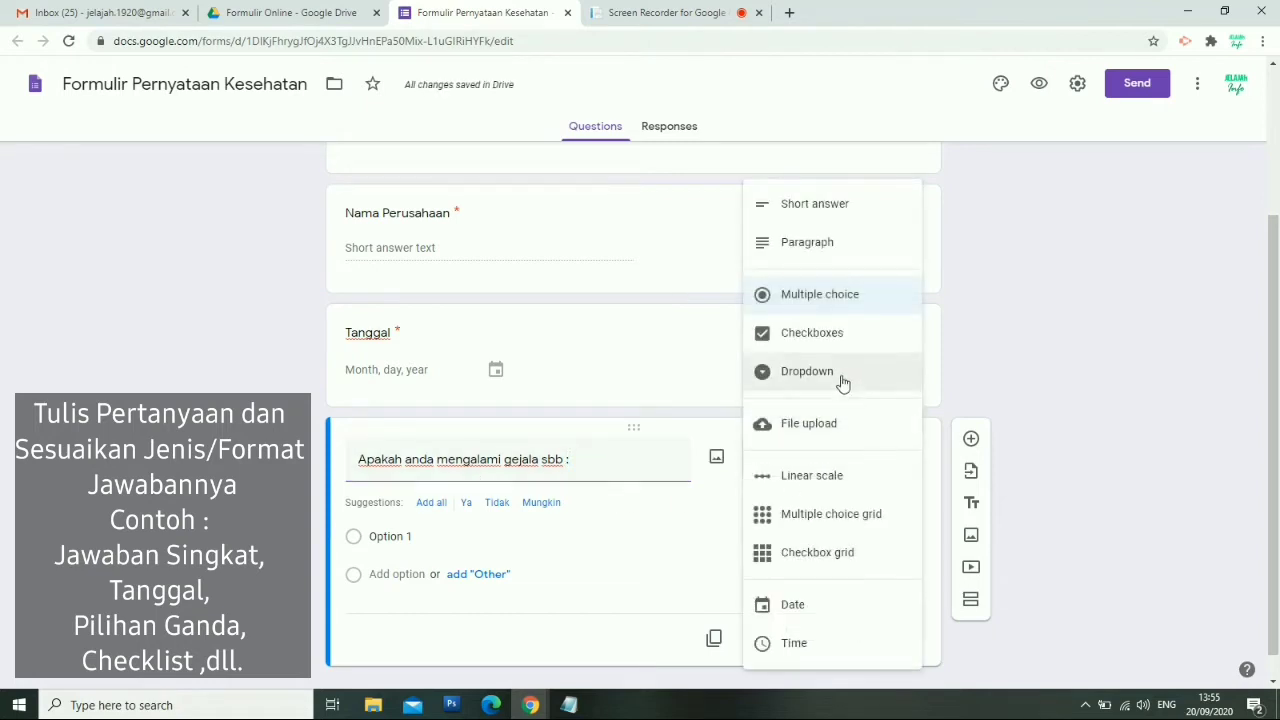
click(818, 338)
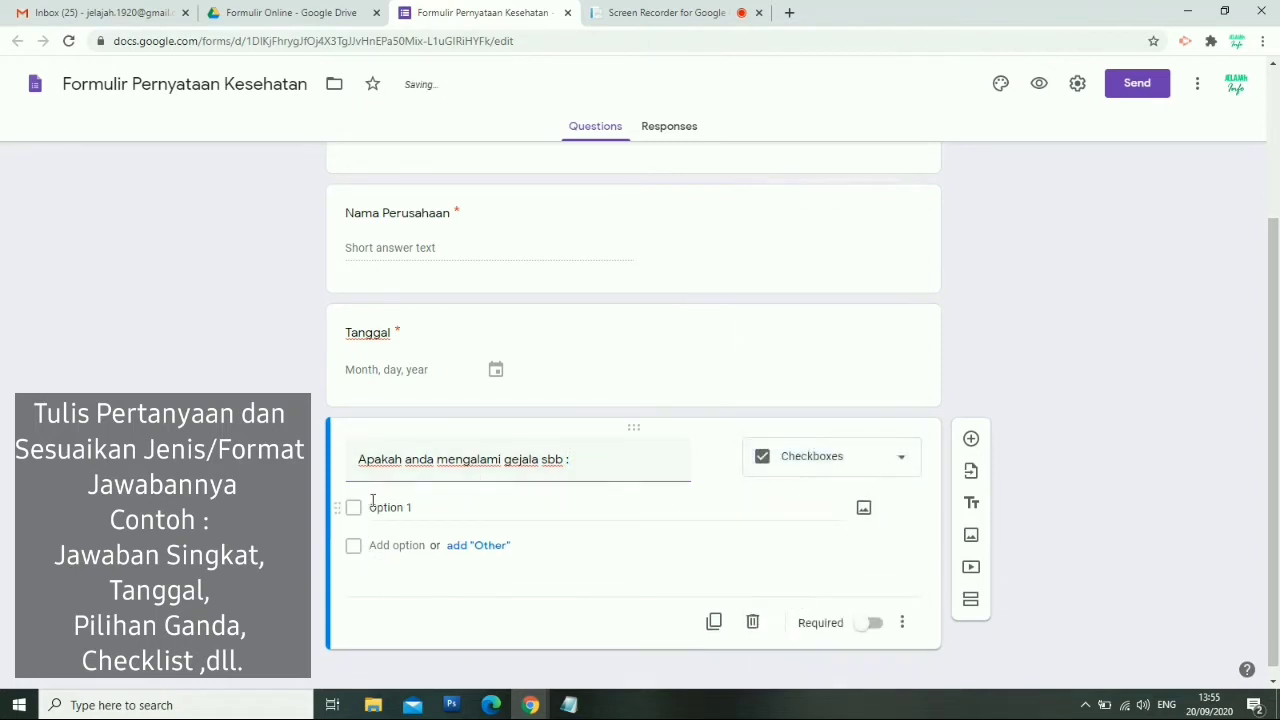
Enter the checkbox options "Batuk", "Sakit Tenggorokan", "Demam" and "Sesak Nafas" for the symptoms question
click(372, 504)
text(Batuk)
click(395, 546)
text(Sakit T)
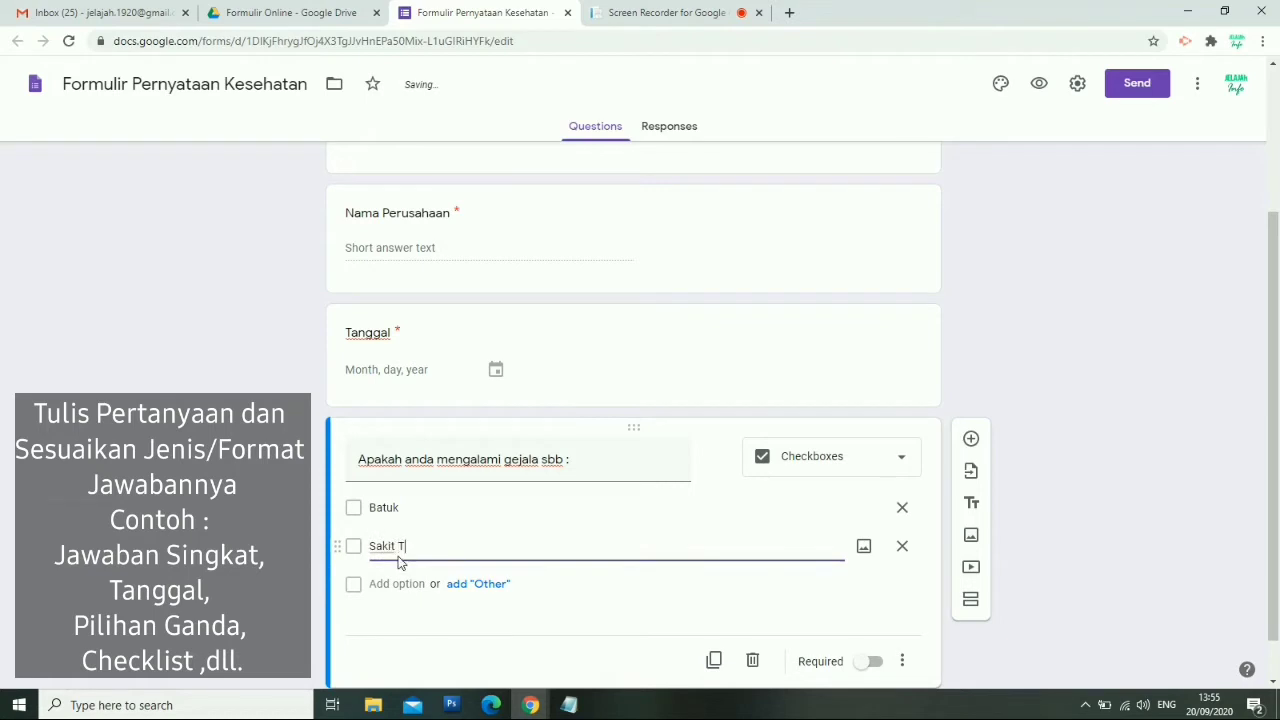
text(enggorokan)
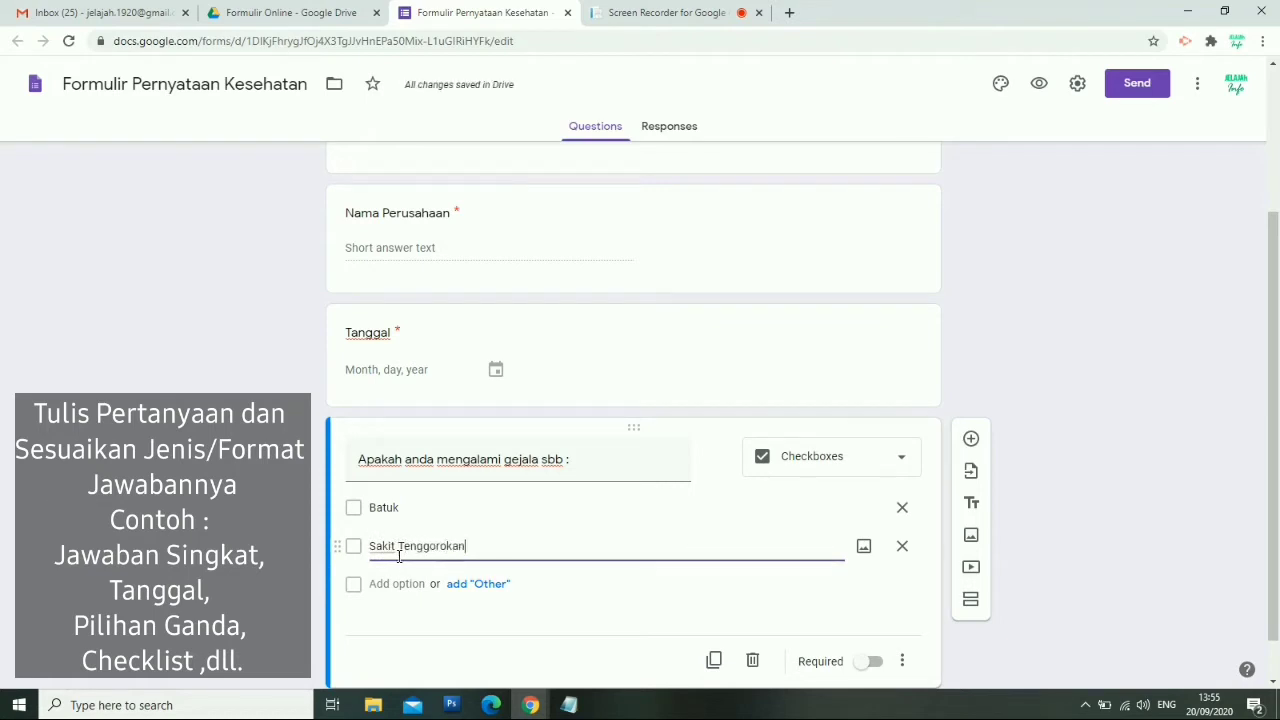
click(405, 584)
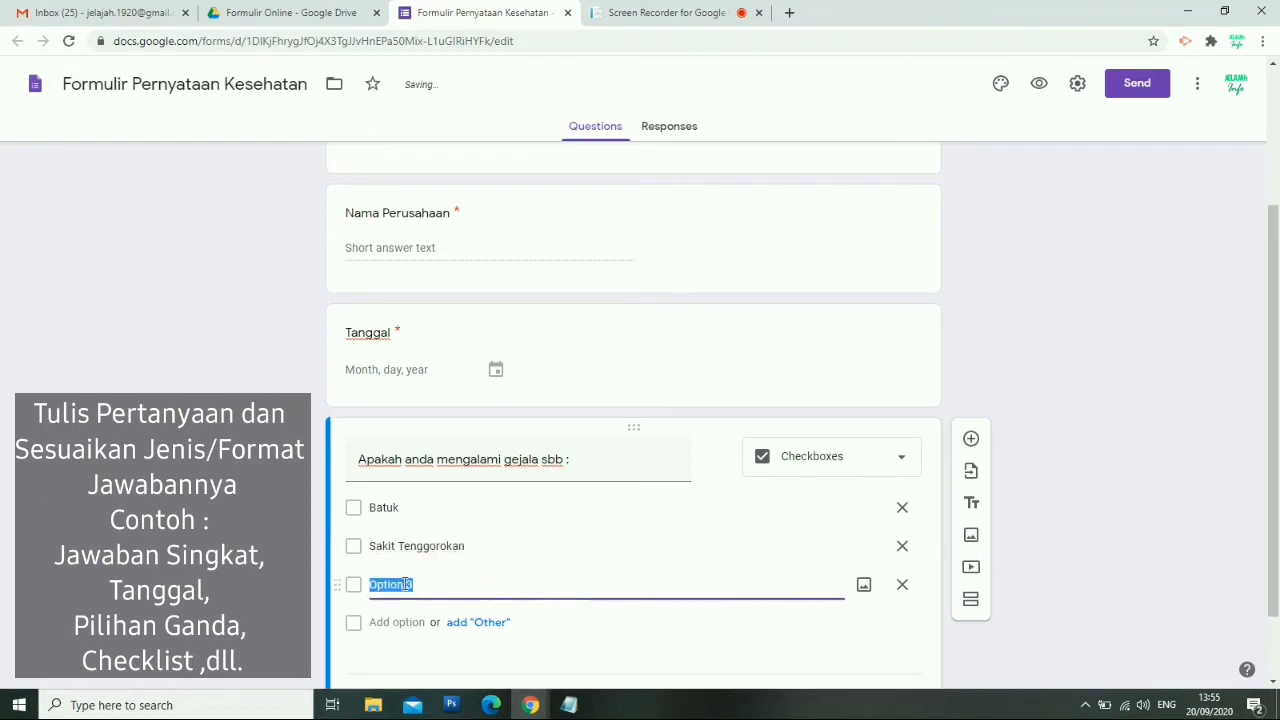
text(Demam)
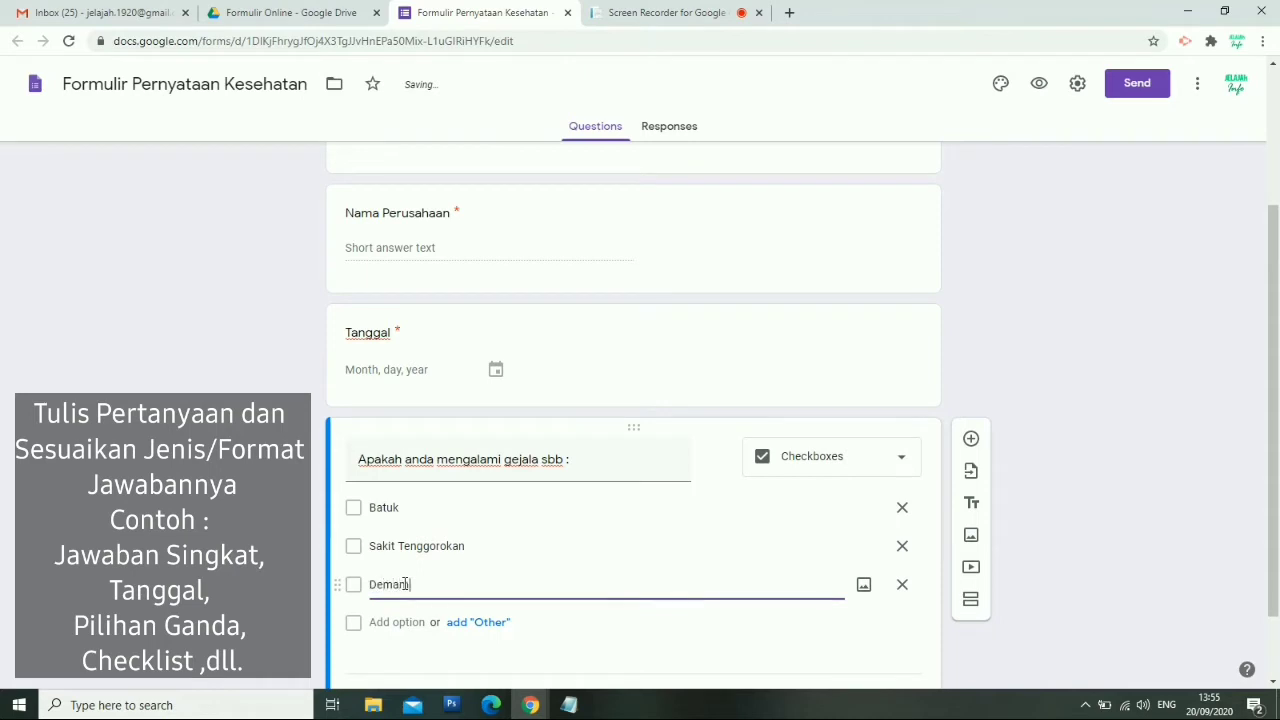
click(398, 622)
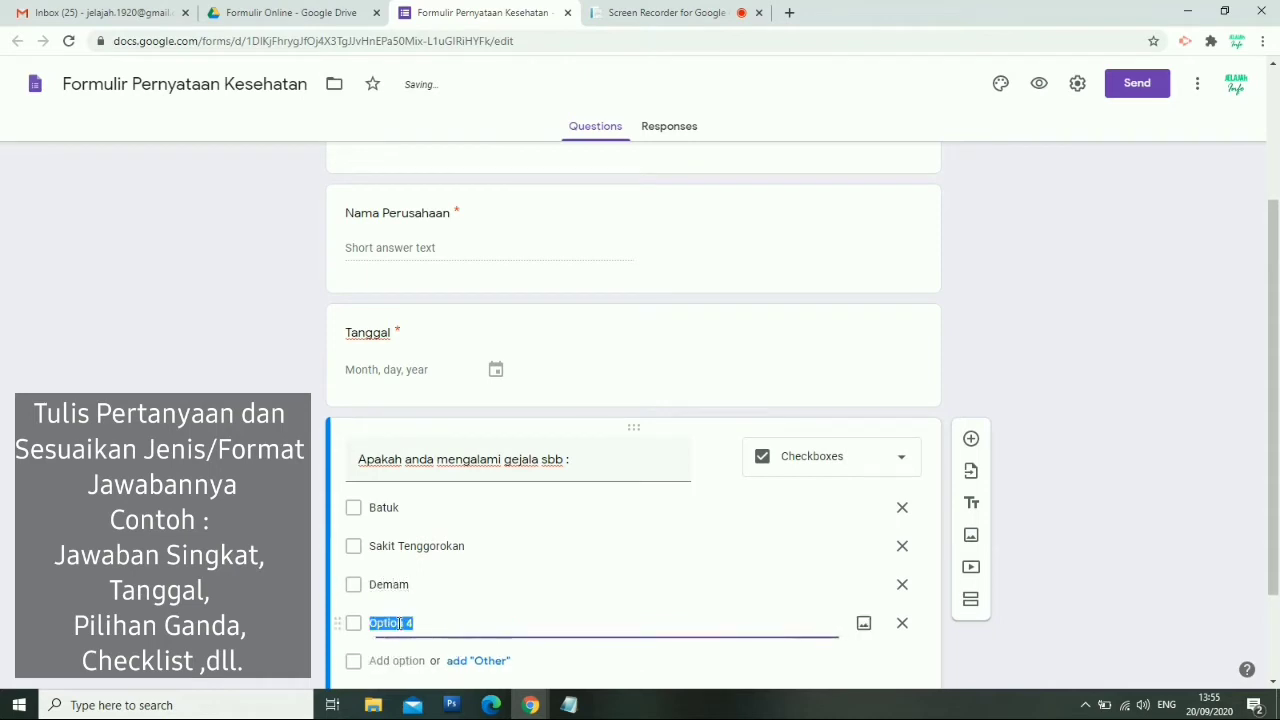
text(Sesak Nafa)
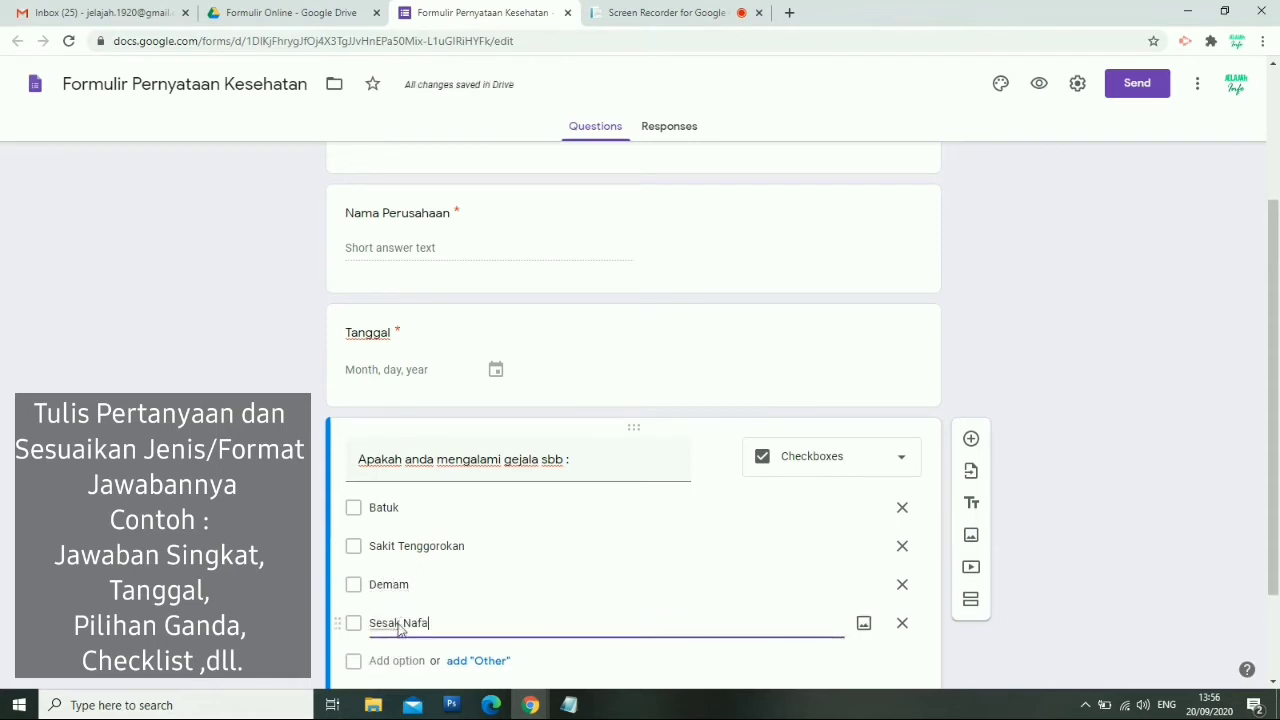
text(s)
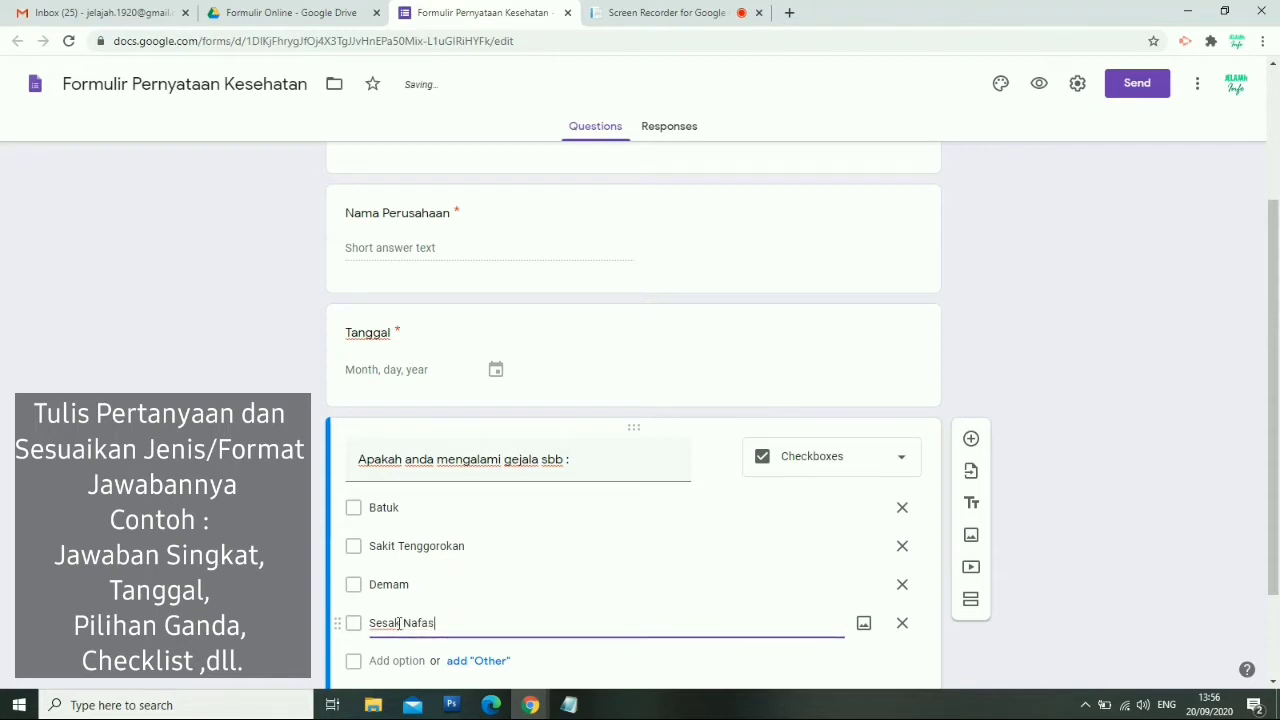
Add a fifth checkbox option "Tidak ada Gejala" to the symptoms question and mark the question as required
scroll(433, 604, down, 2)
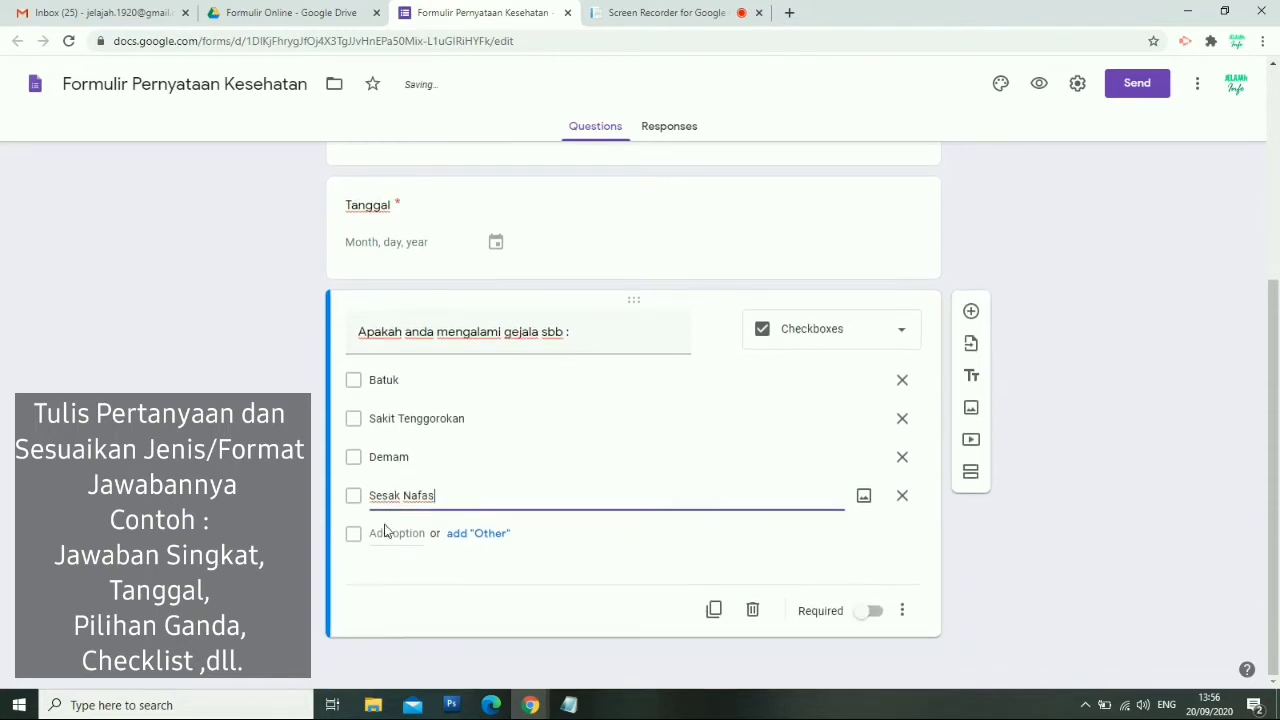
click(382, 531)
text(T)
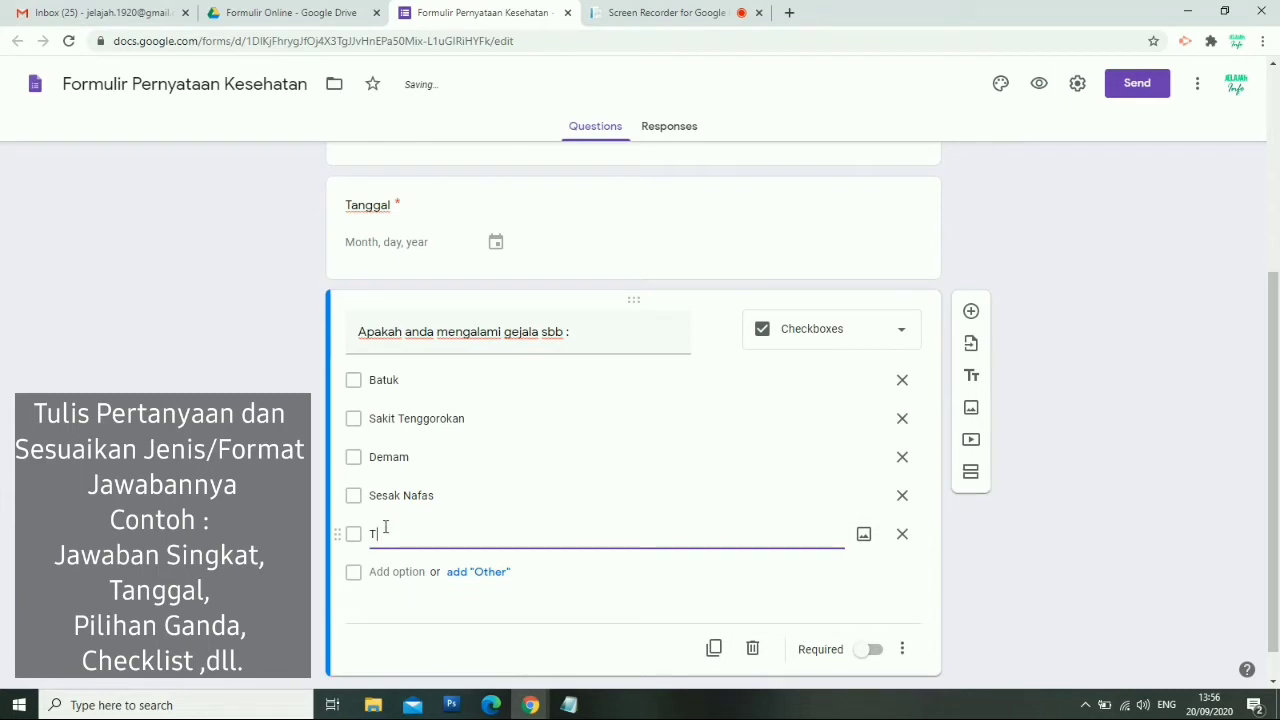
text(idak Sama)
key(BackSpace)
key(BackSpace)
key(BackSpace)
key(BackSpace)
key(BackSpace)
text(ada Gejala)
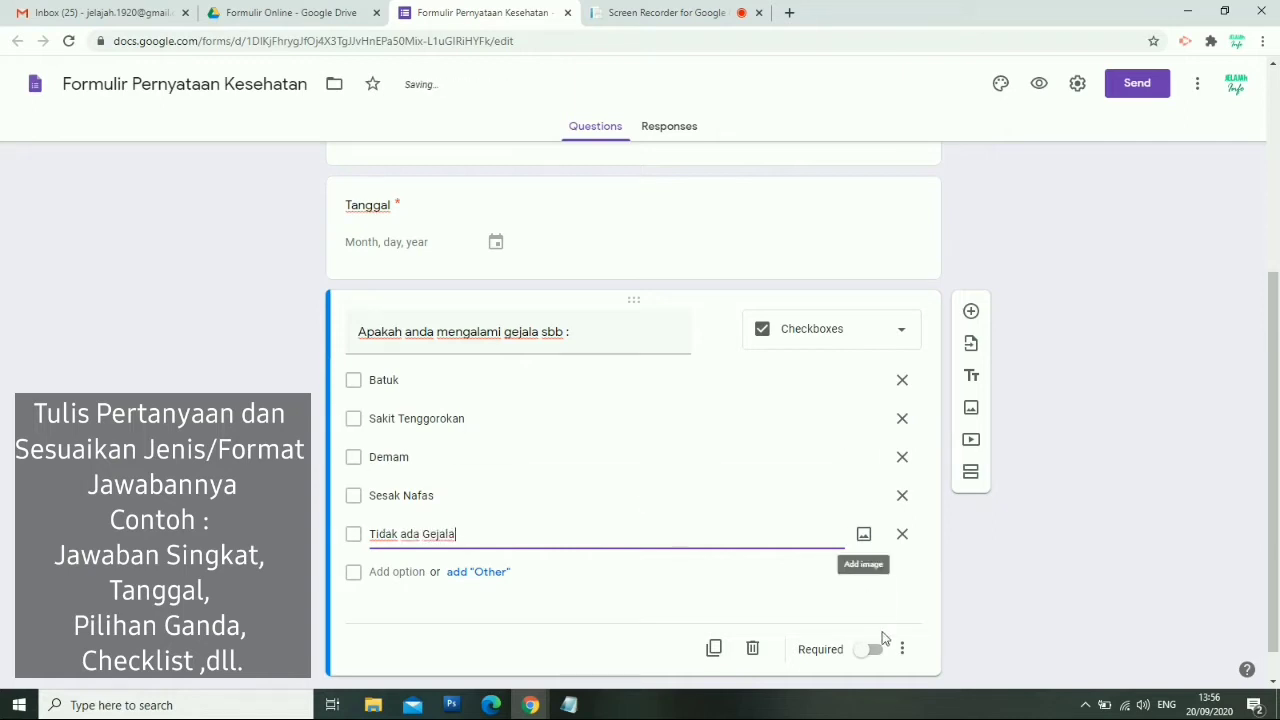
click(872, 650)
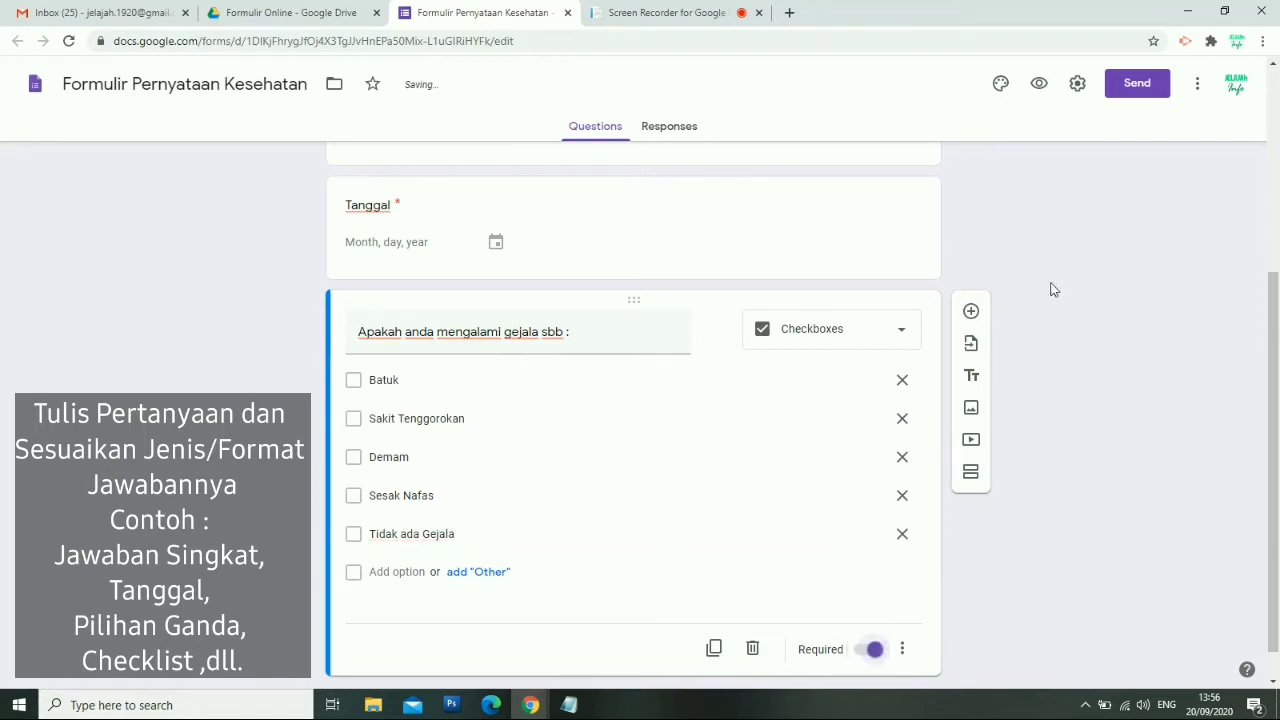
Add a fifth question titled "Apakah anda Dalam 14 hari terakhir bepergian ke Luar Negeri"
click(971, 313)
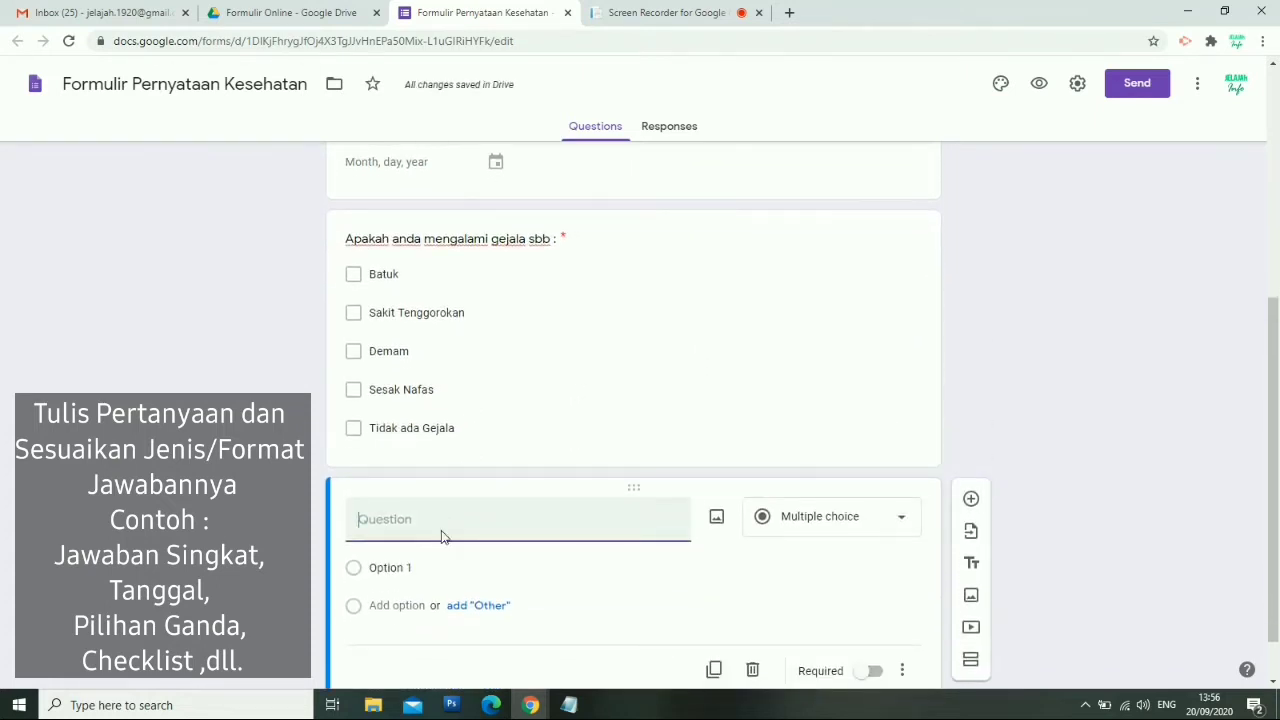
text(Apakah anda Dalam 14 )
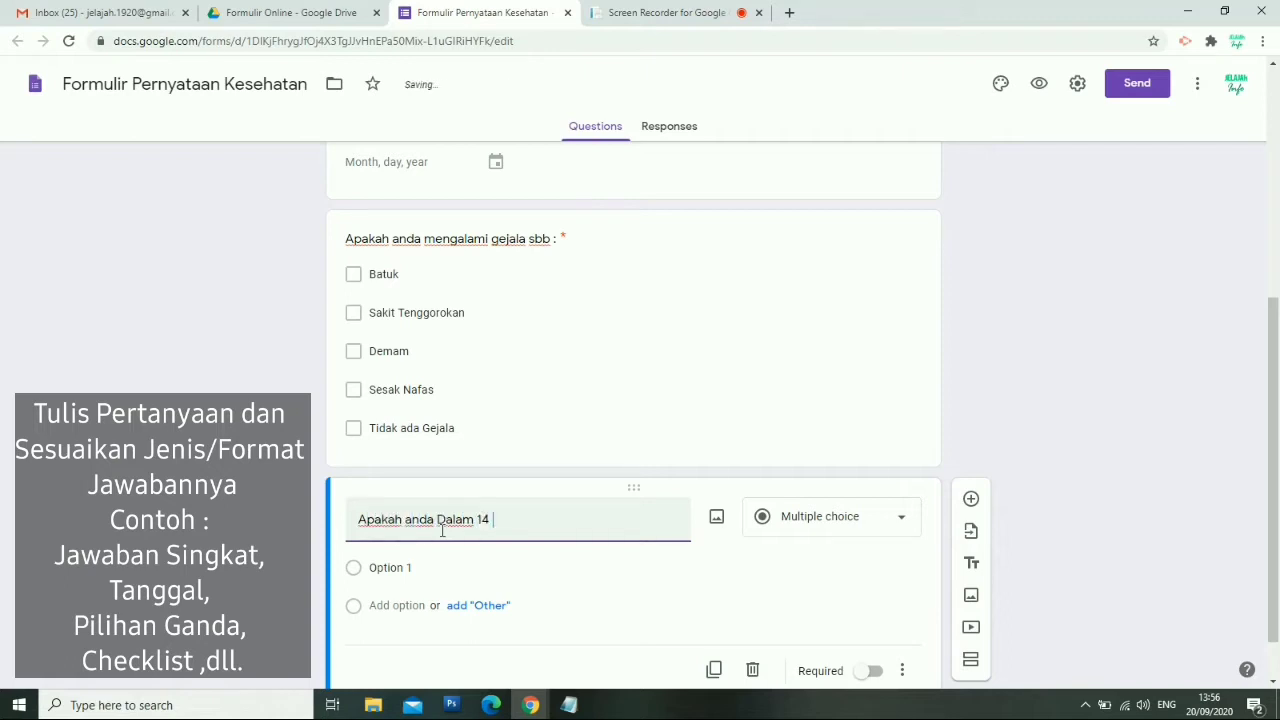
text(hari terak)
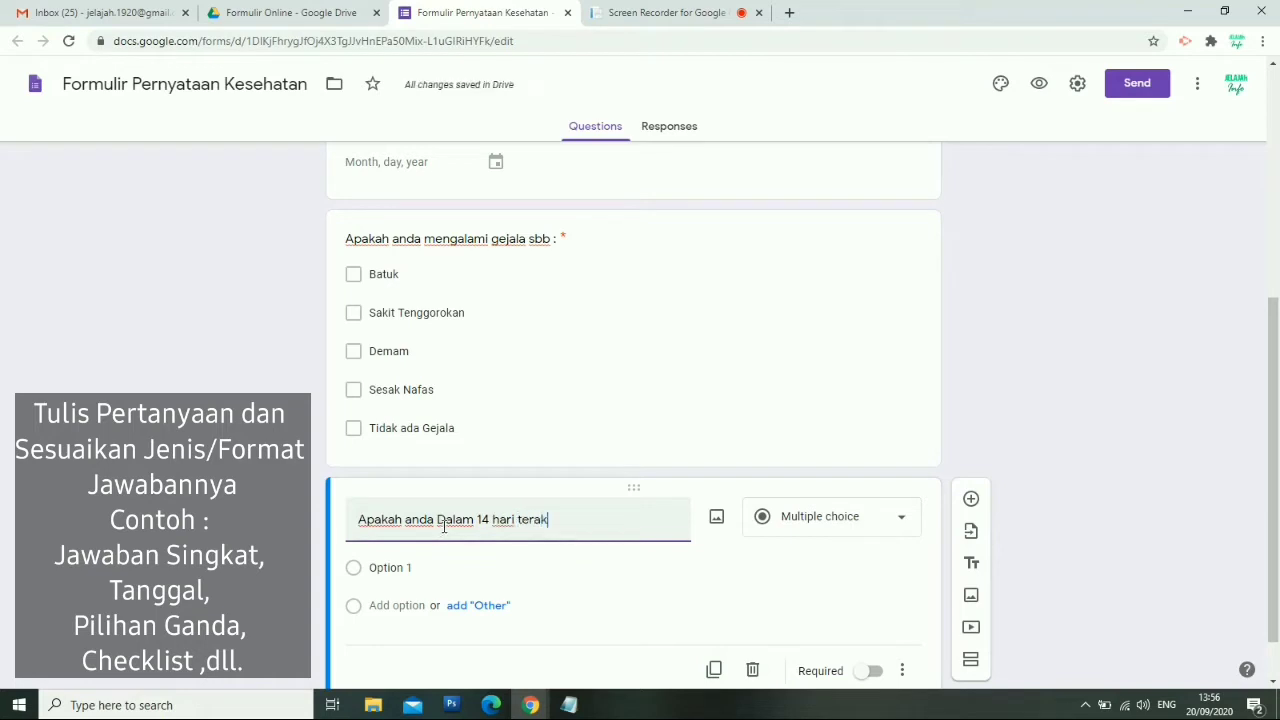
text(hir)
key(BackSpace)
key(BackSpace)
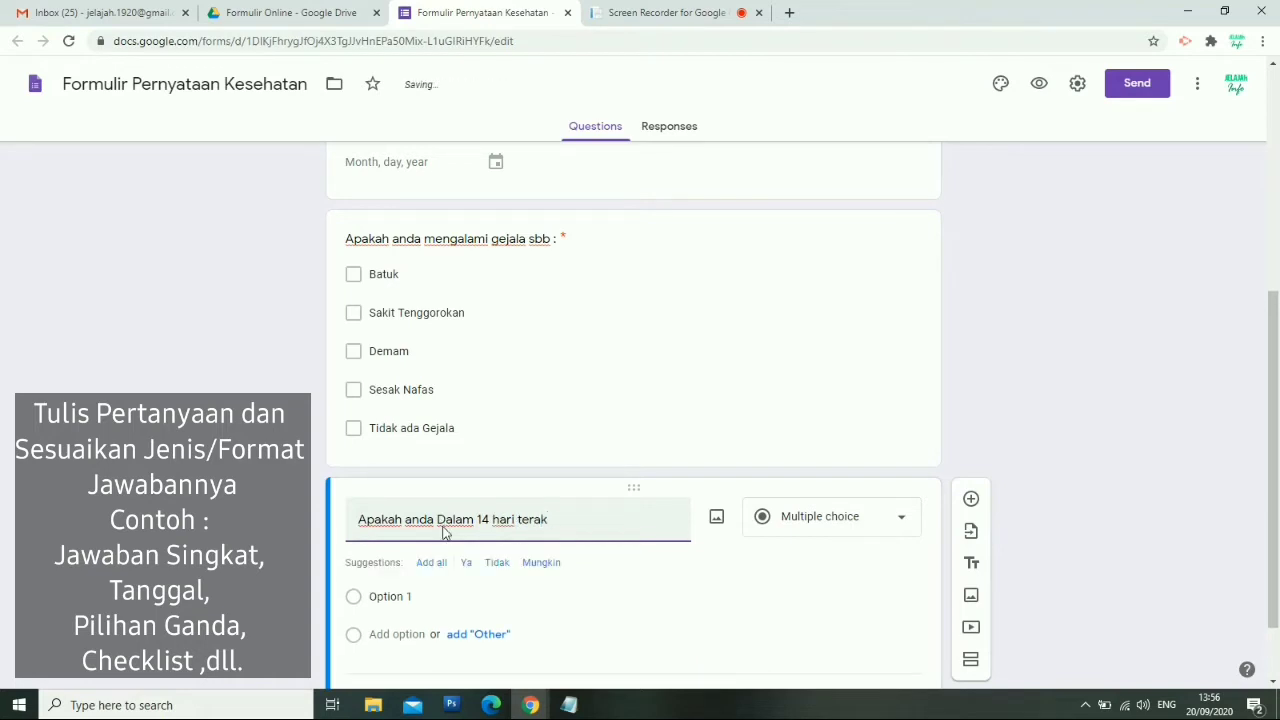
text(hir bepe)
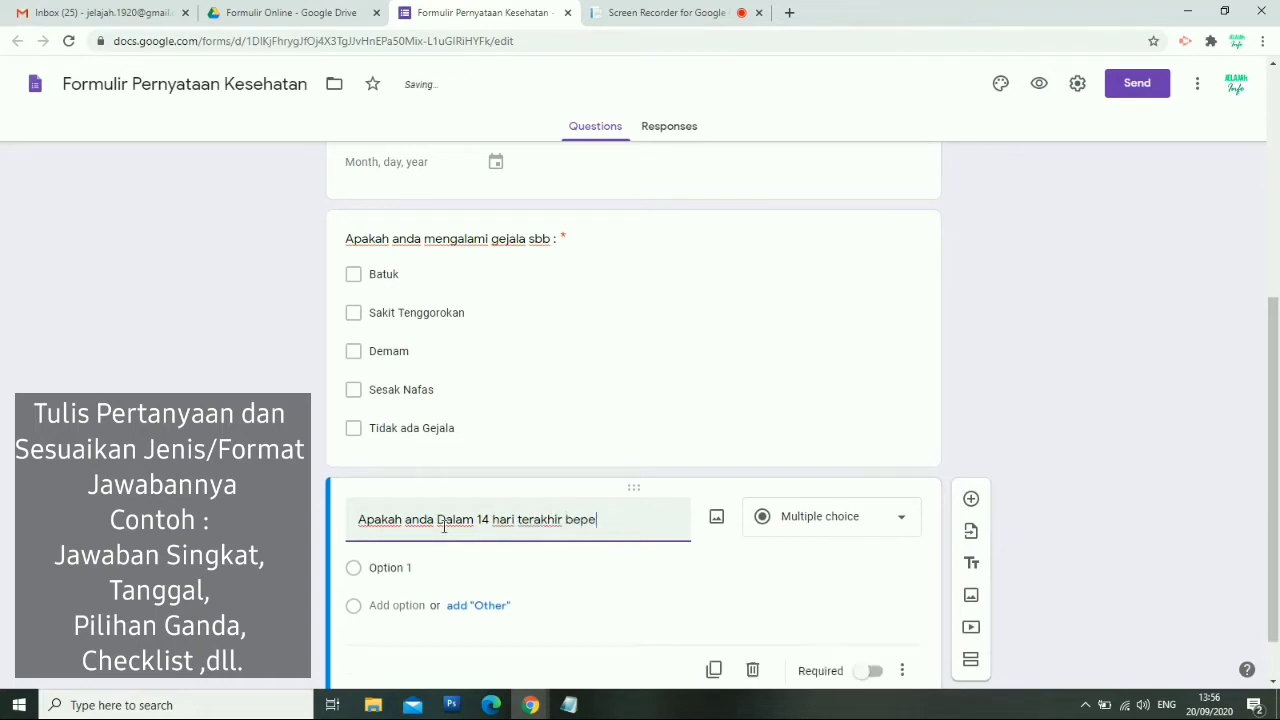
text(rgian ke Lua)
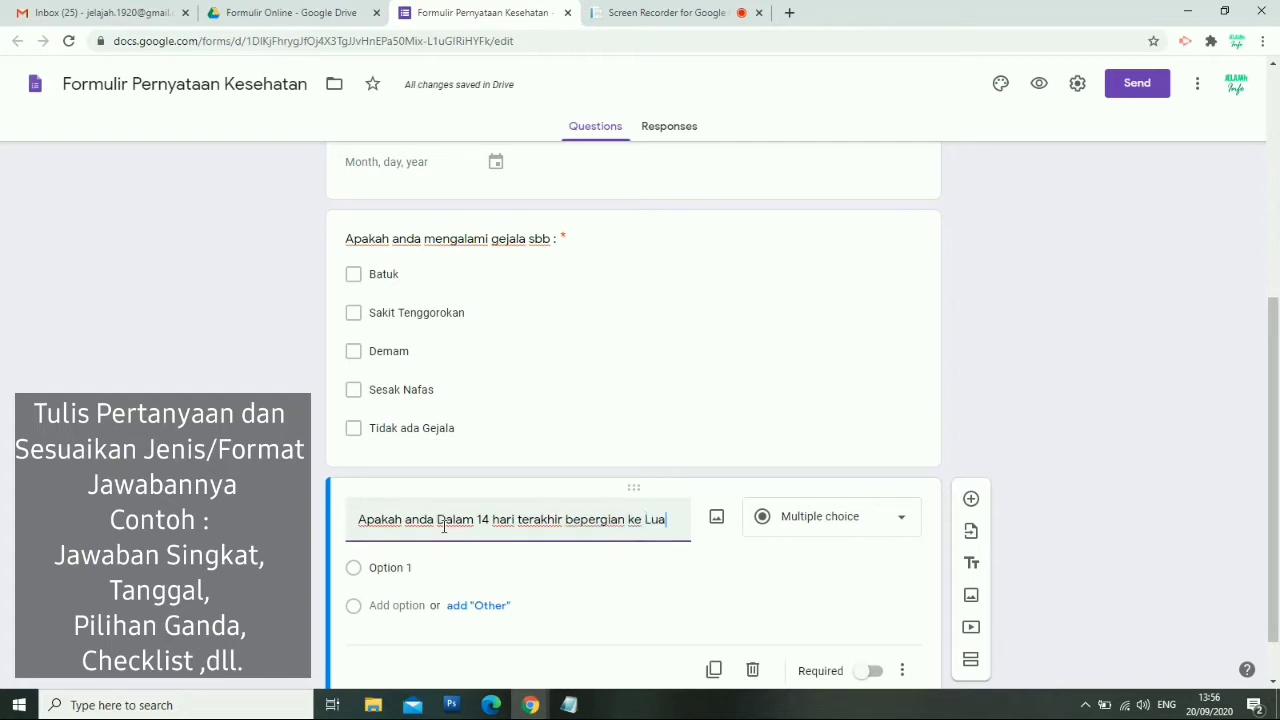
text(r Negeri)
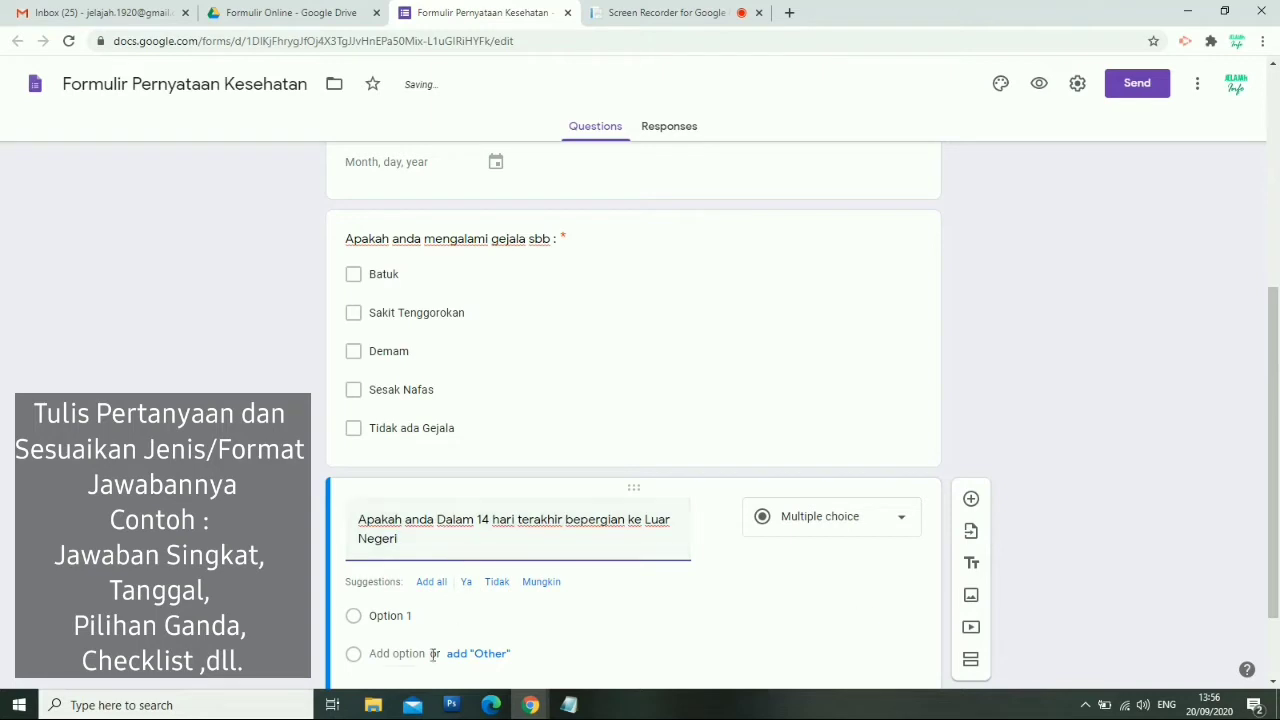
Give the travel question the multiple-choice options "Ya" and "Tidak" and mark it as required
click(392, 612)
text(Ya)
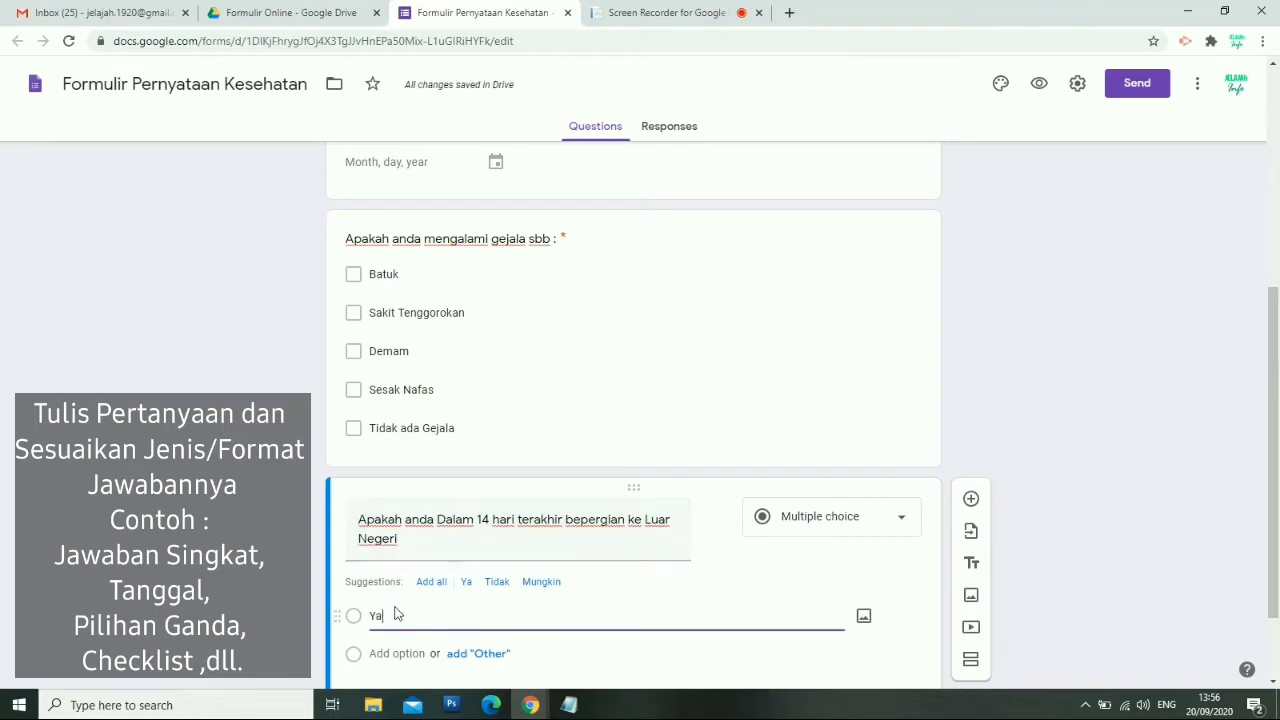
click(408, 654)
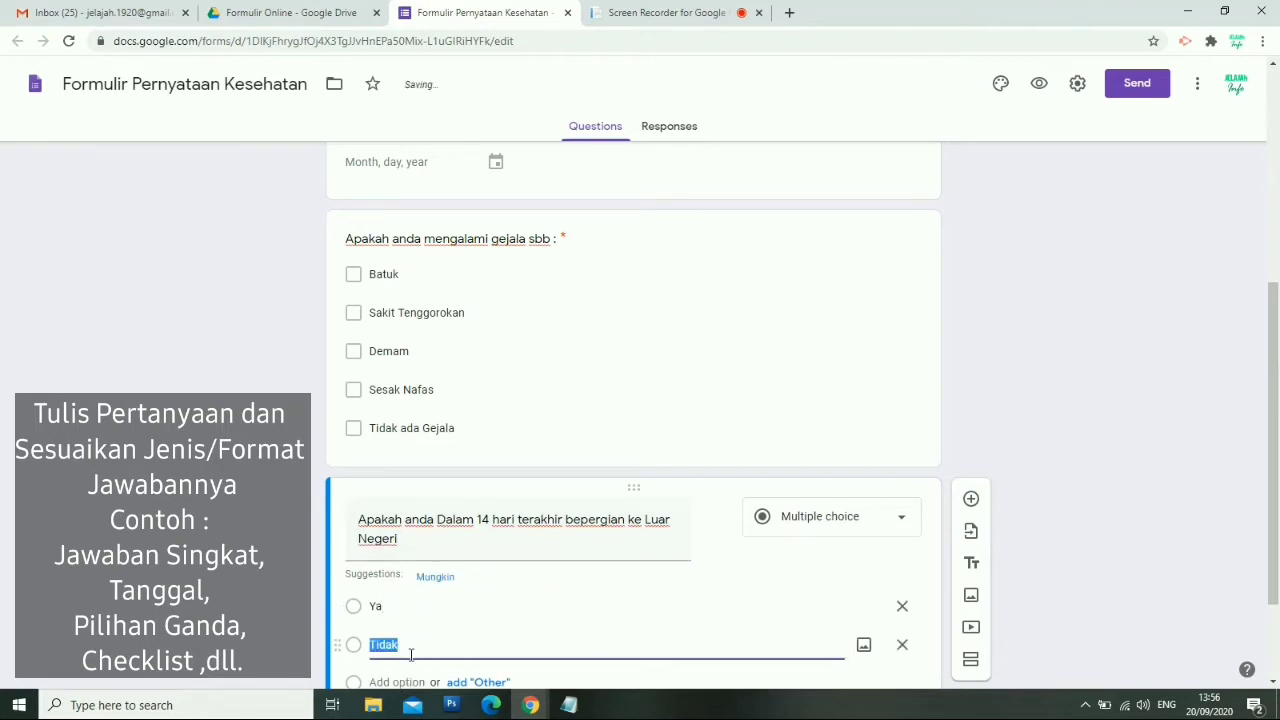
text(Ti)
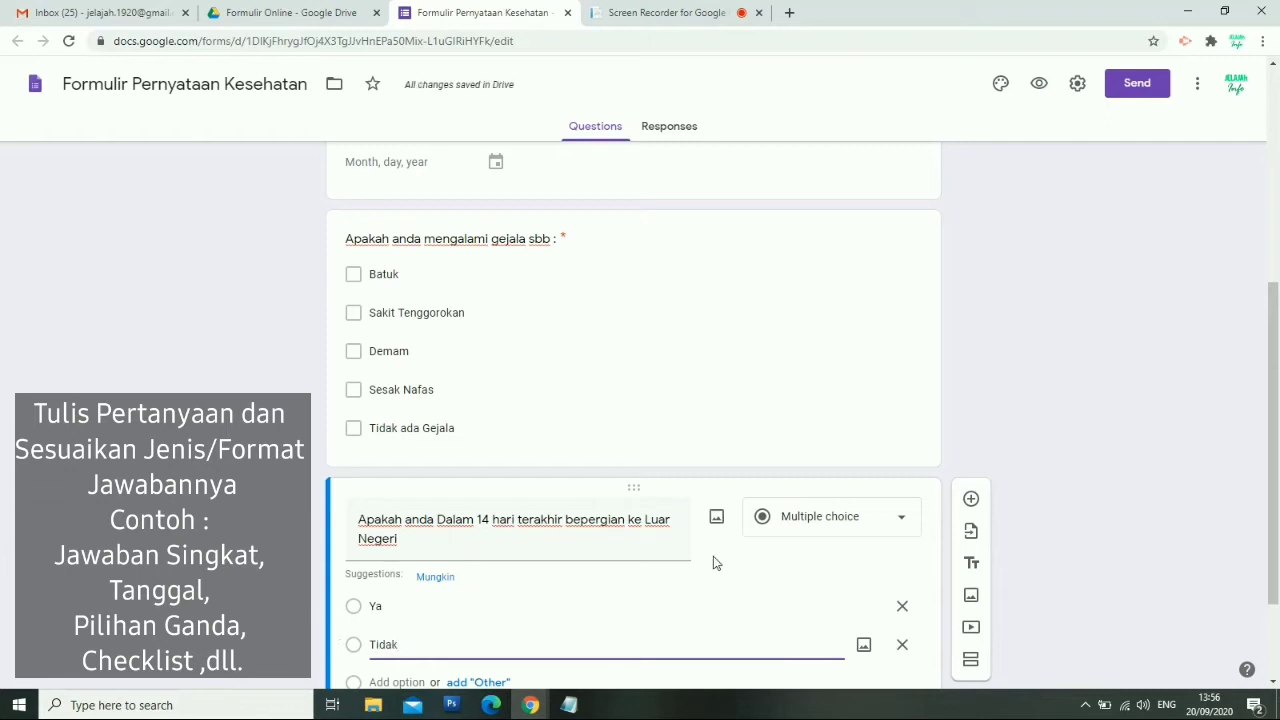
click(769, 557)
scroll(775, 577, down, 1)
scroll(777, 583, down, 1)
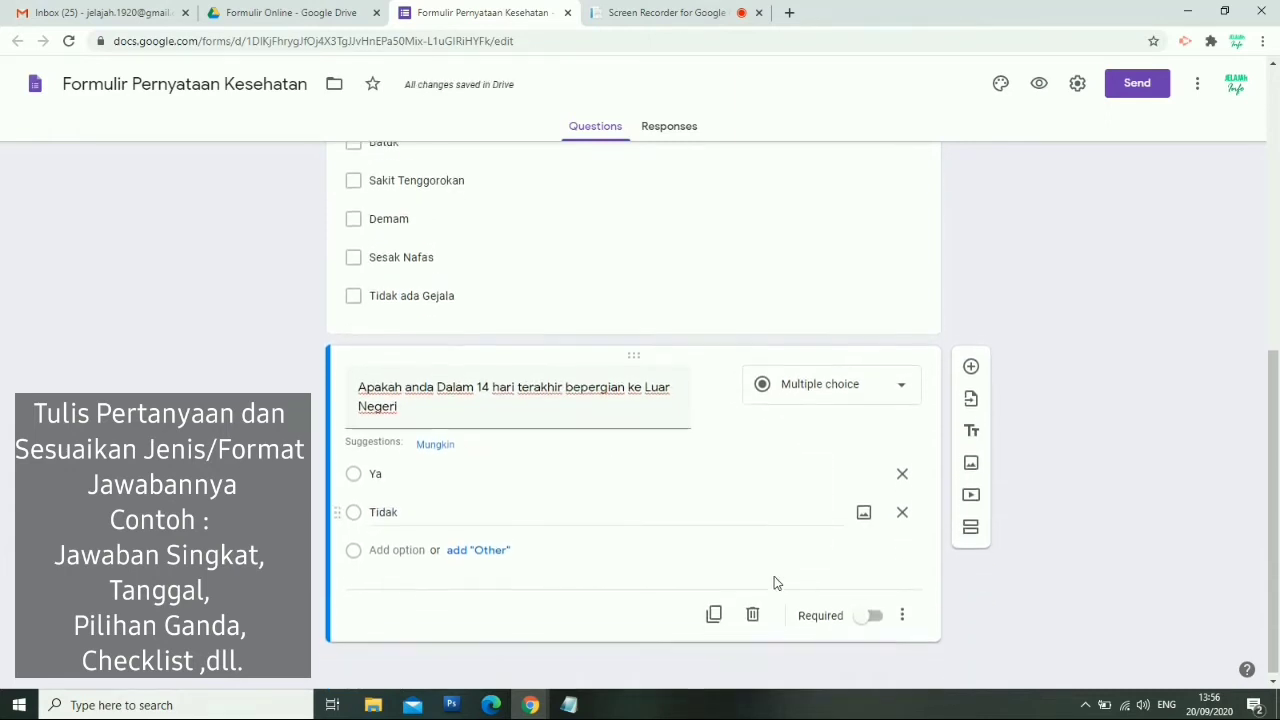
click(868, 612)
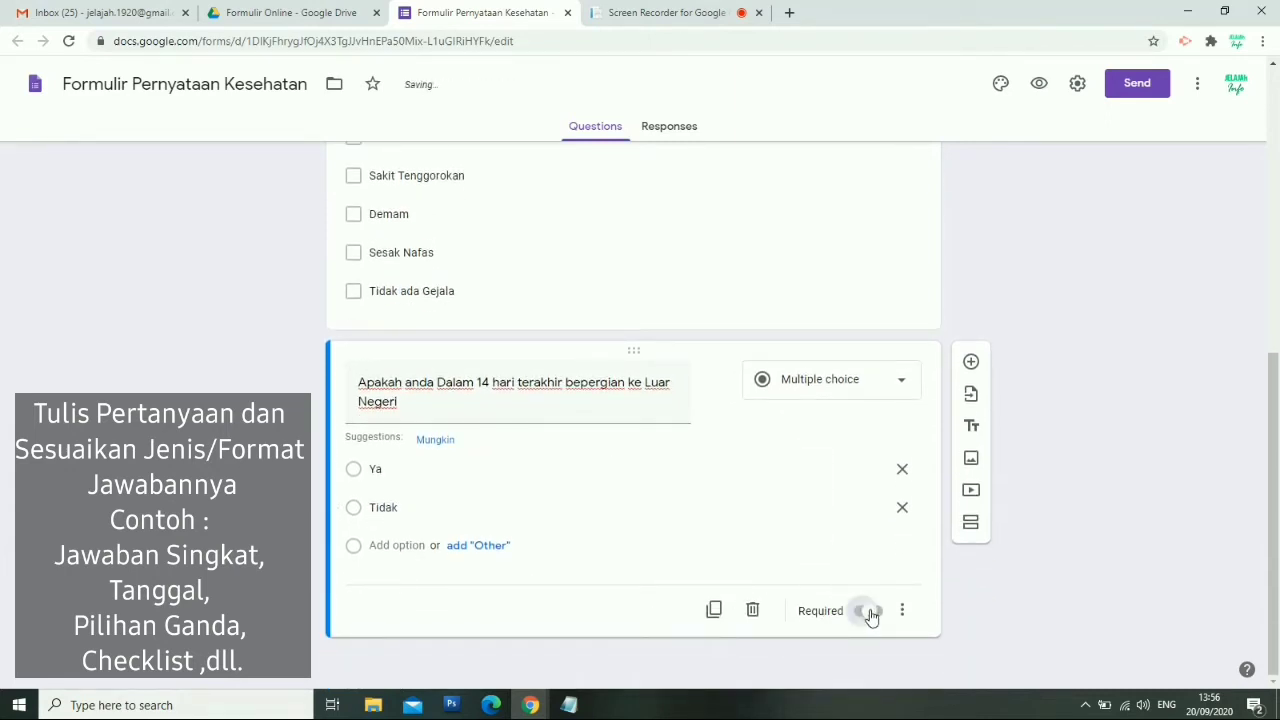
Add a sixth question with the Checkboxes answer type and title it "PERNYATAAN :"
click(973, 361)
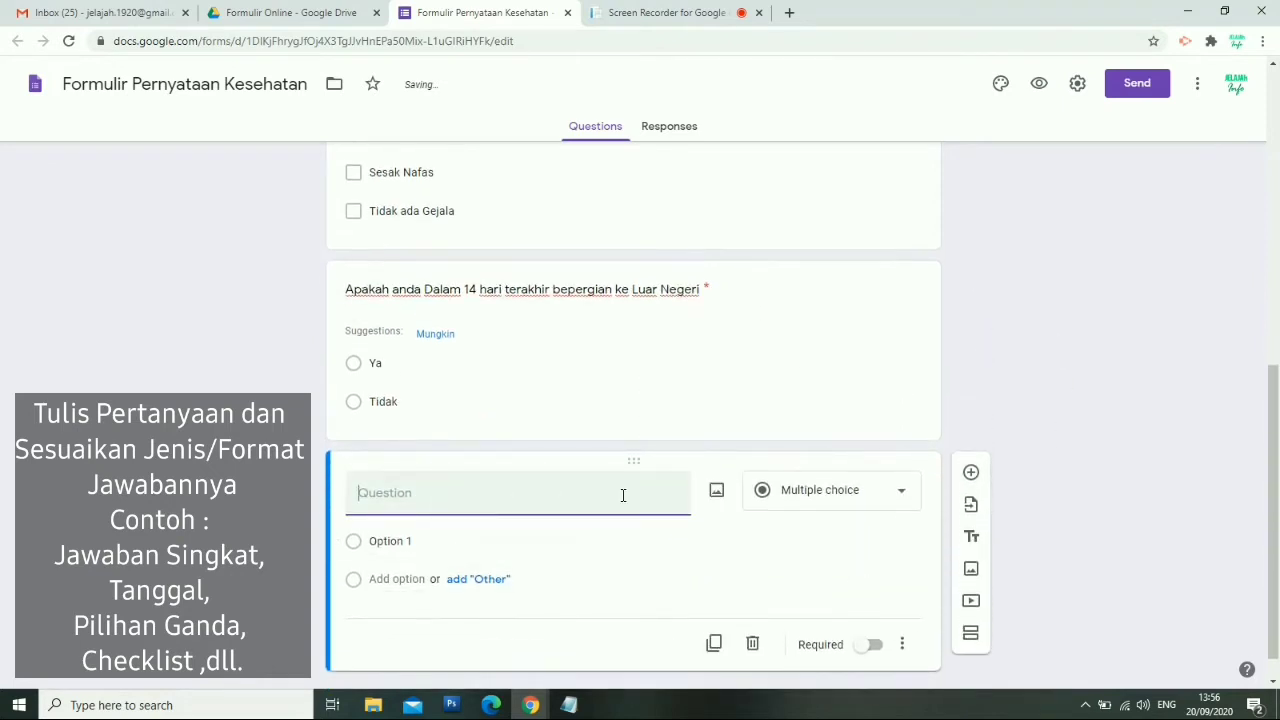
click(806, 492)
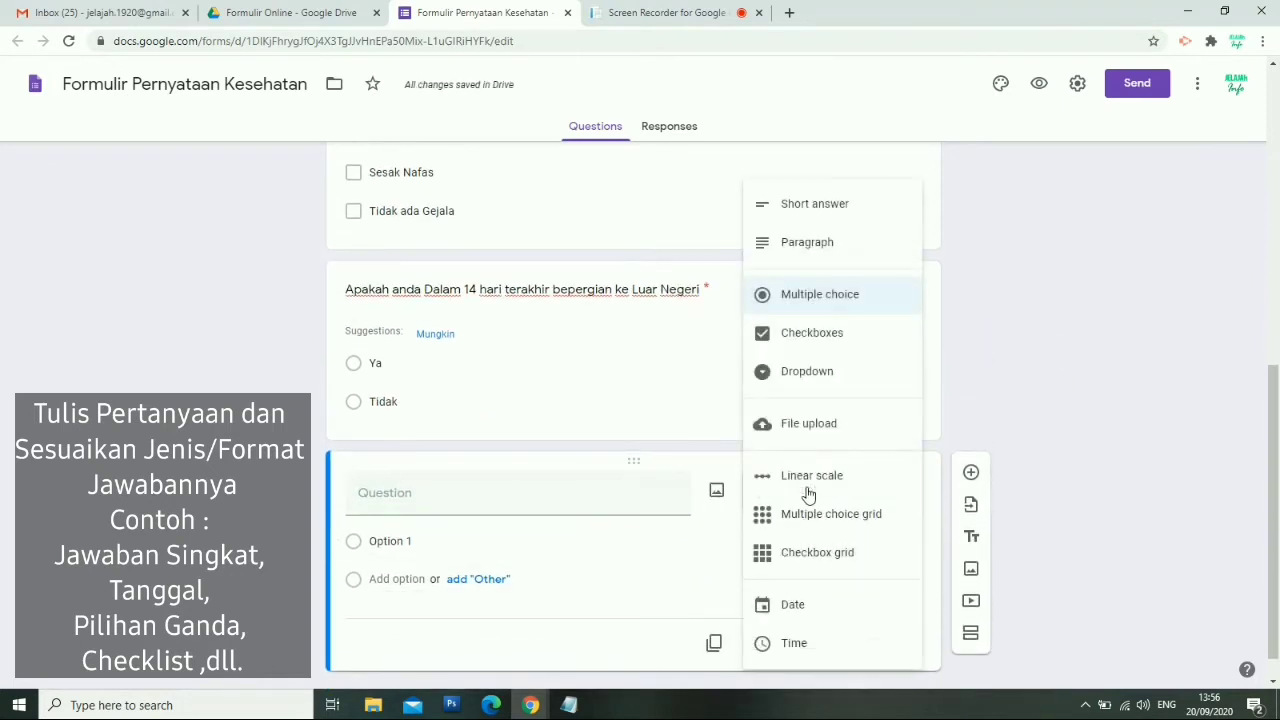
click(812, 343)
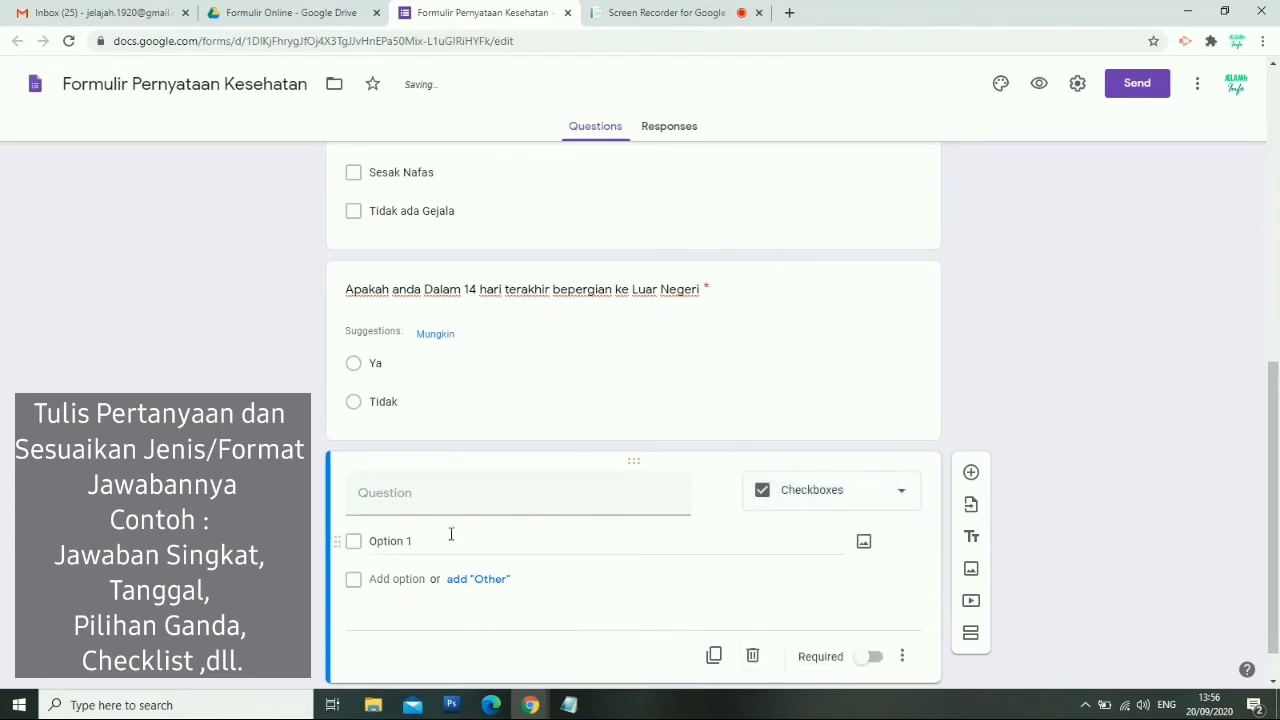
click(432, 491)
text(PE)
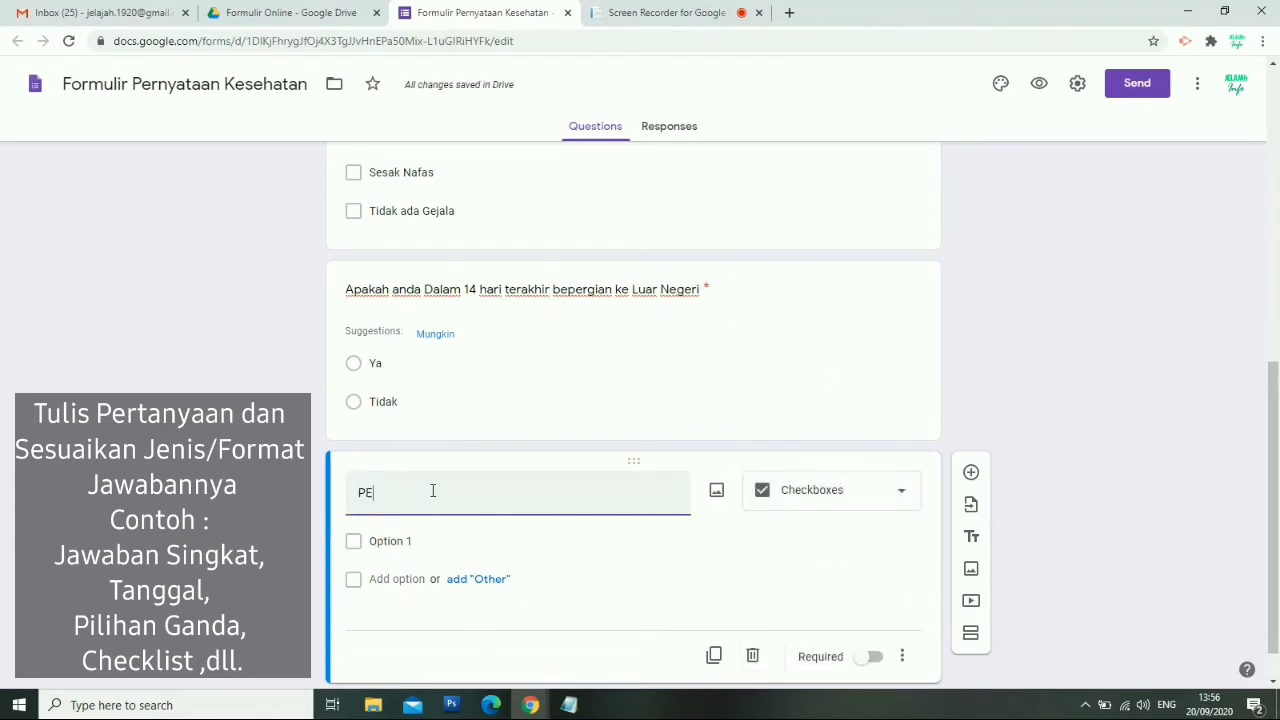
text(RNYATAAN :)
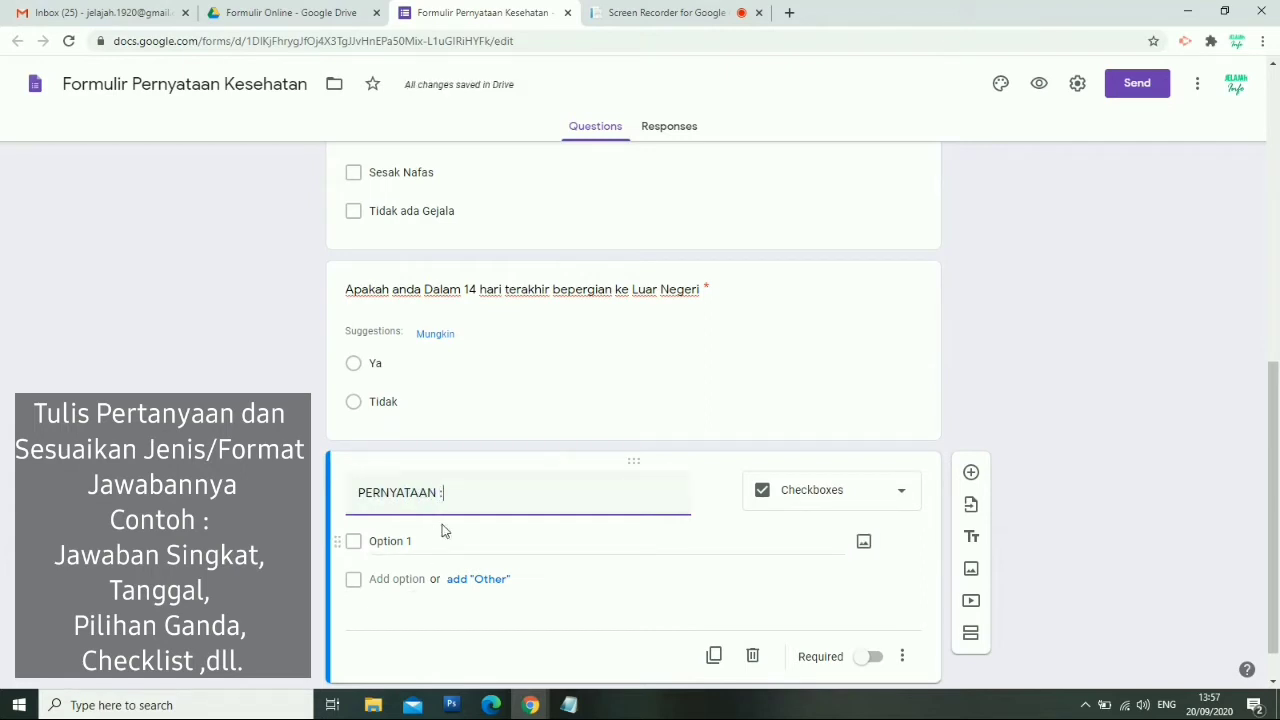
Set the declaration's first checkbox option to "Dengan ini saya menyatakan bahwa keterangan yang saya berikan adlah Benar dan dapat dipertangung jawabkan"
click(445, 531)
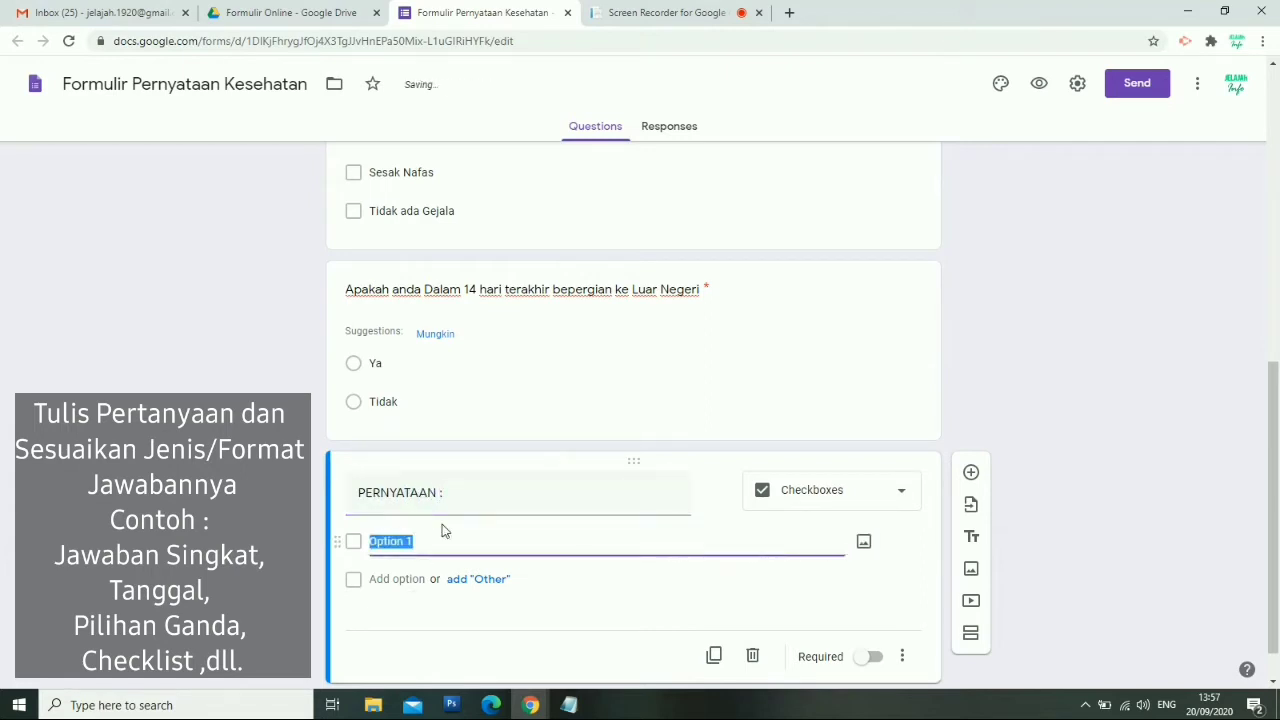
text(dE)
key(BackSpace)
key(BackSpace)
text(Dengan i)
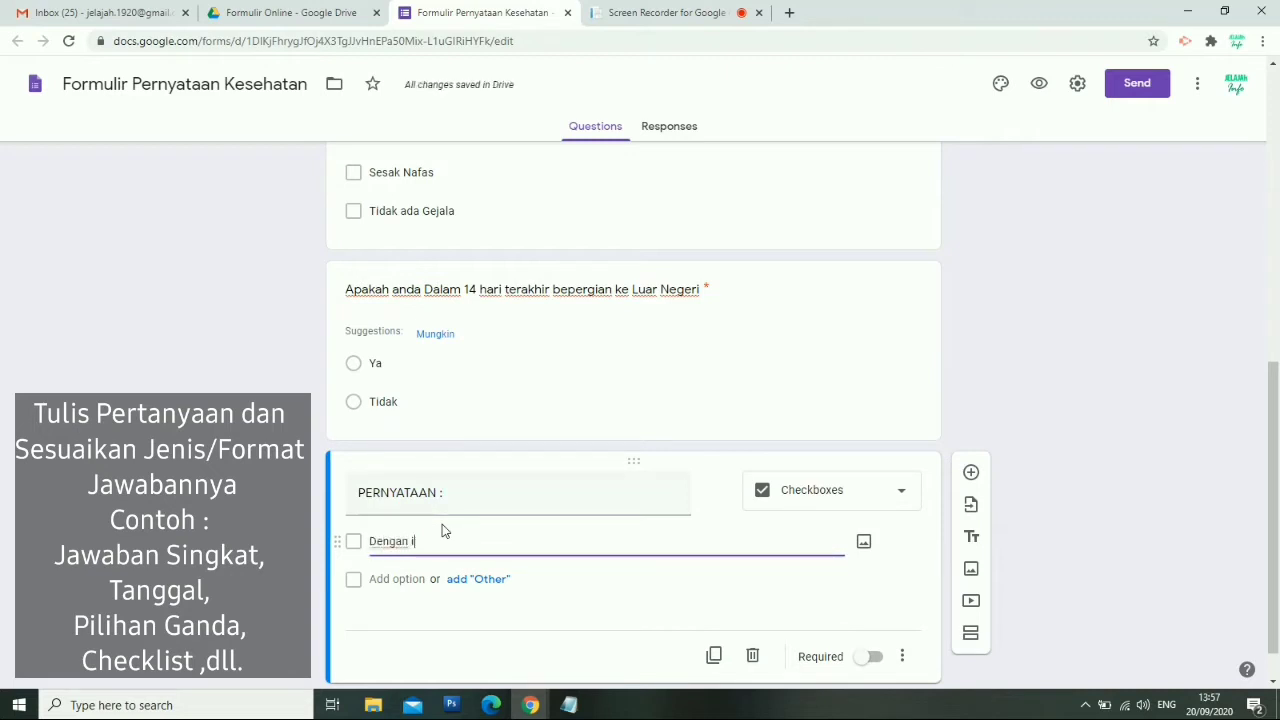
text(ni saya menyatakan bahya)
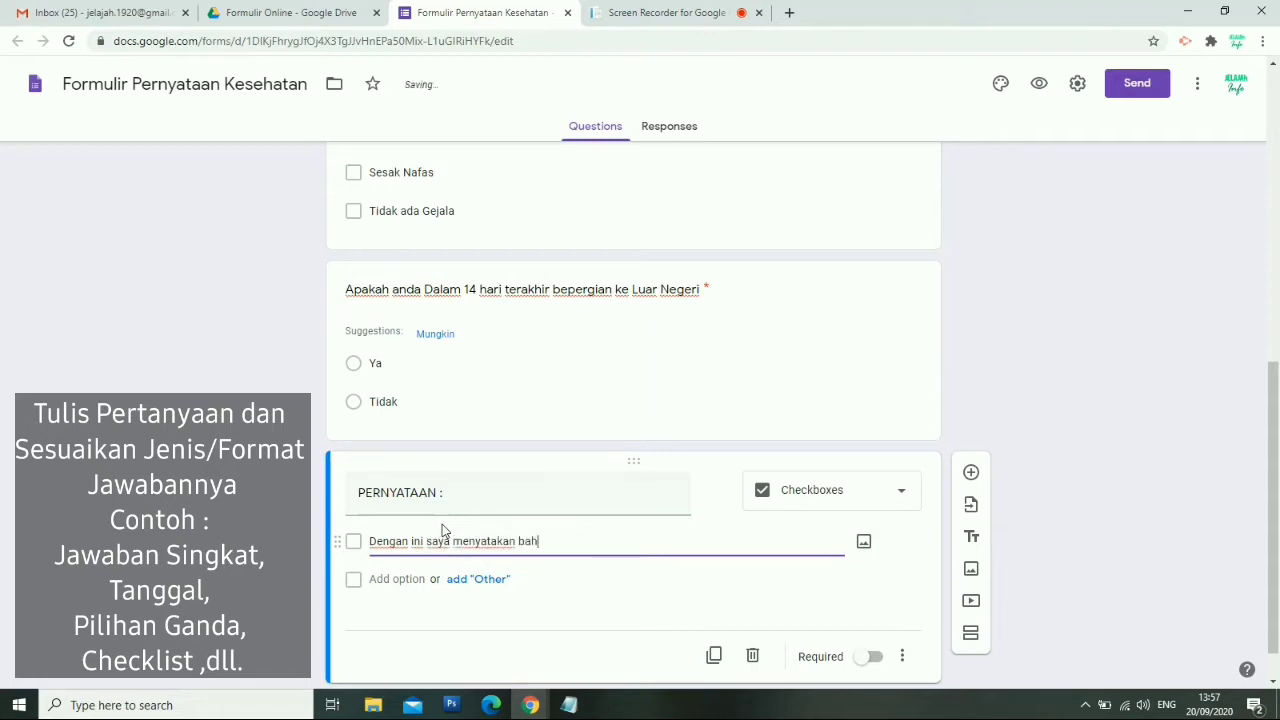
key(BackSpace)
key(BackSpace)
key(BackSpace)
text(hwa)
text(keterangan)
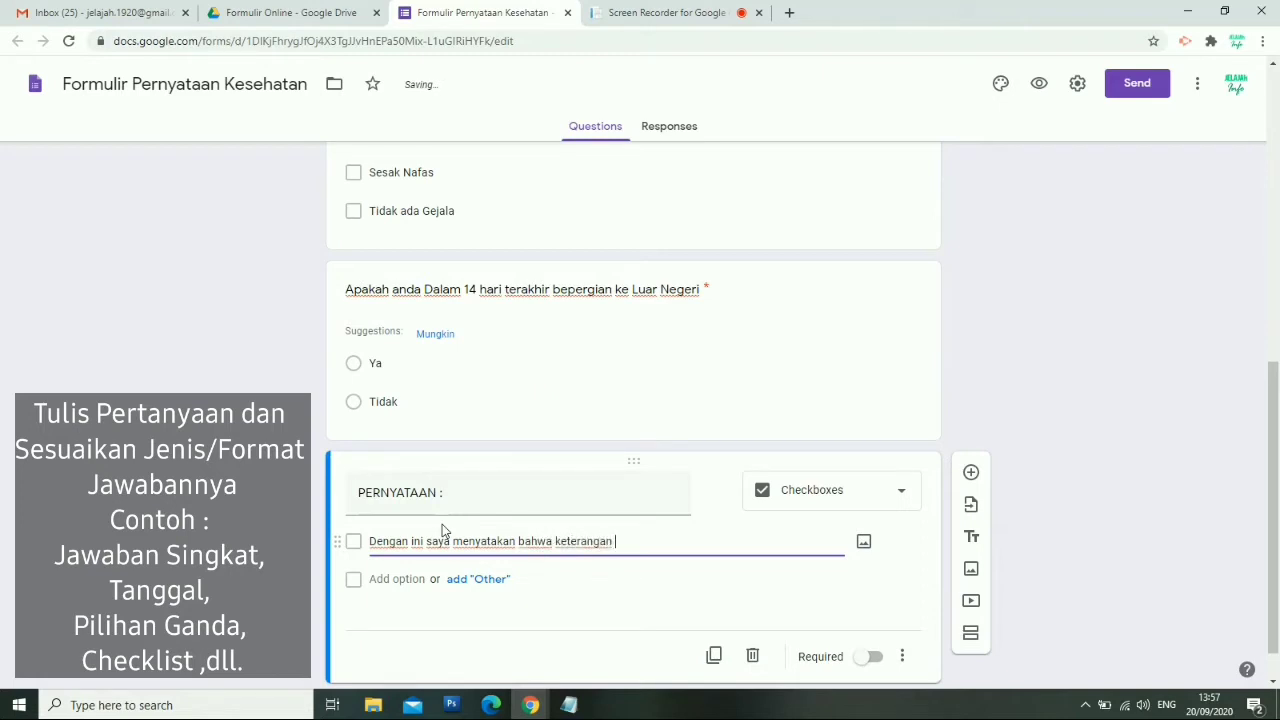
text( yang saya berikan)
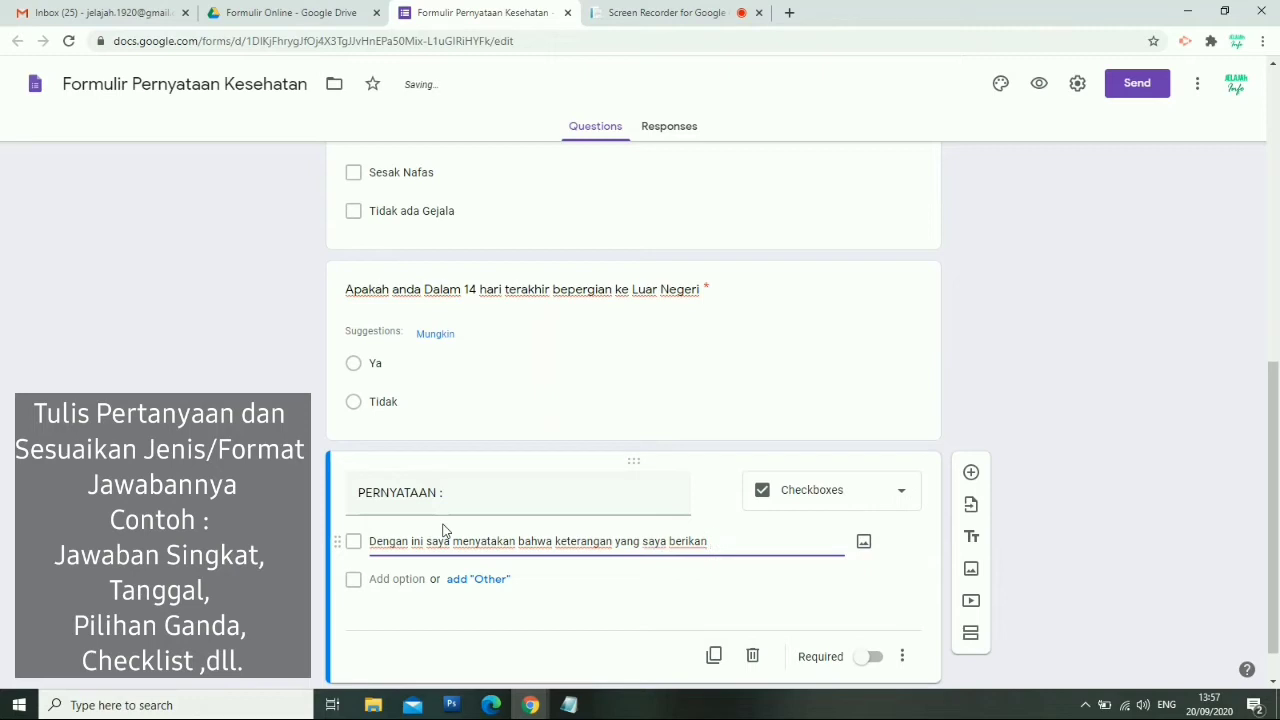
text( adlah Benar dan dap)
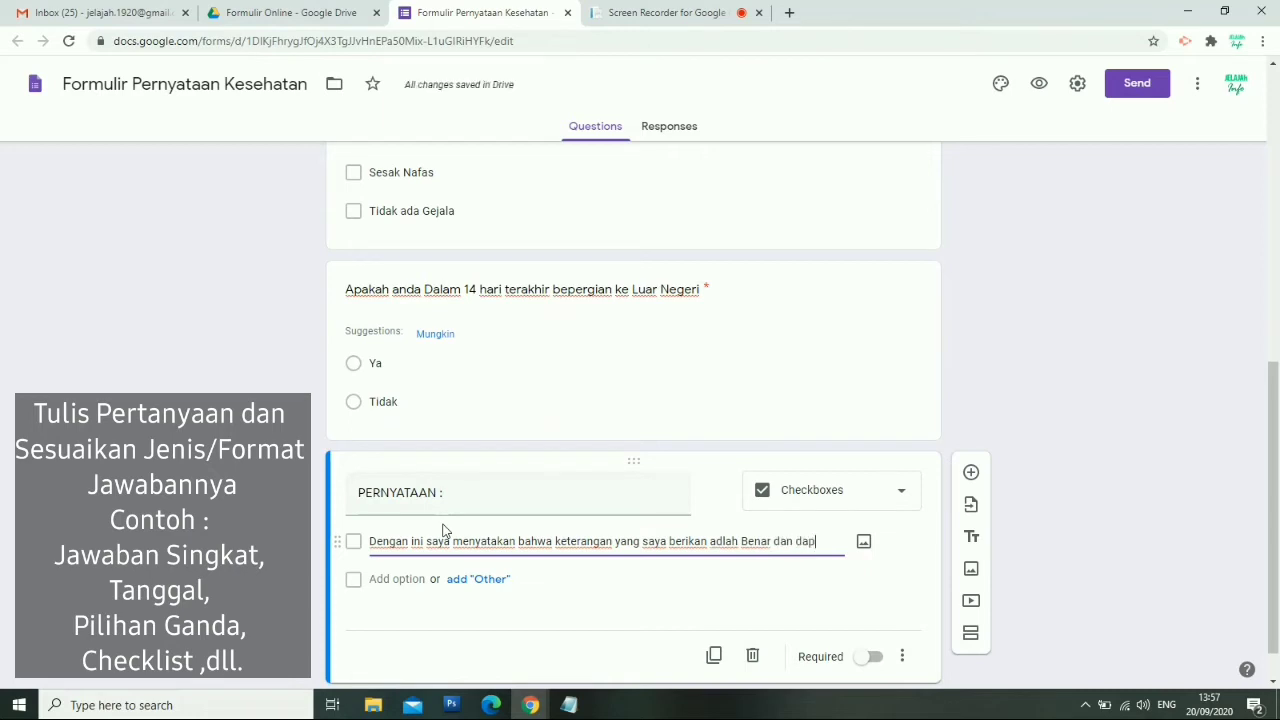
text(at dip)
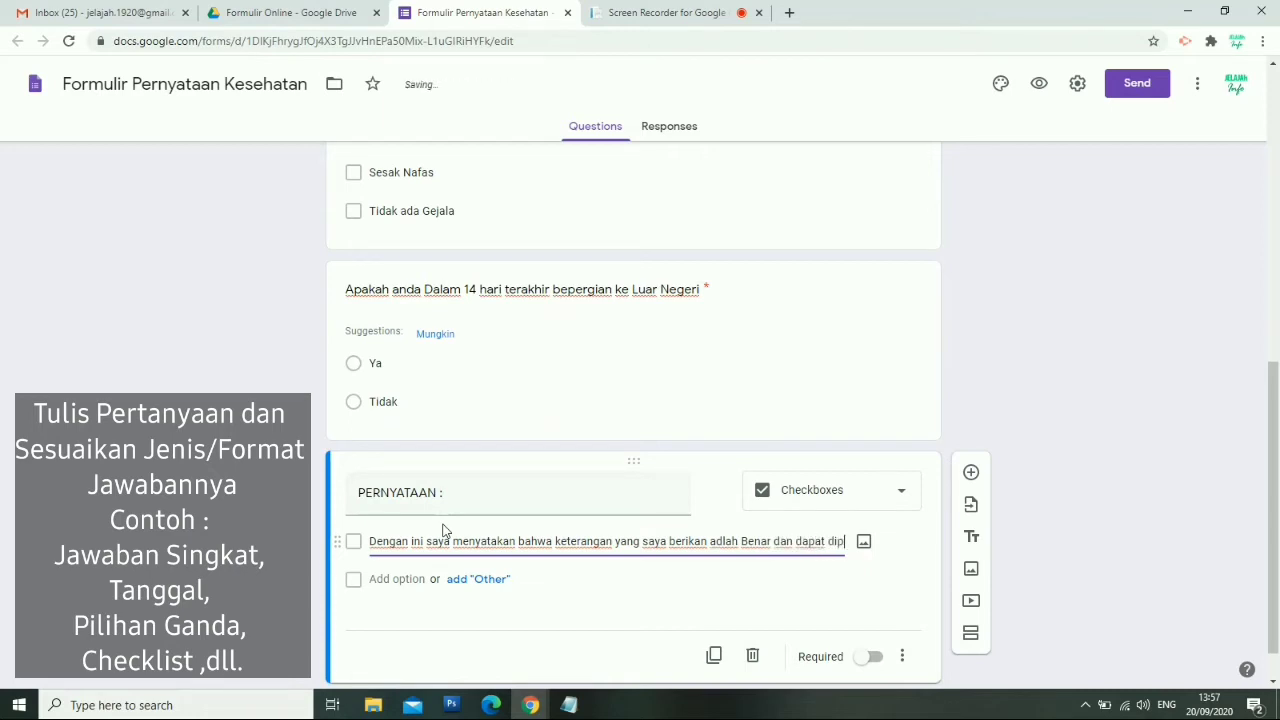
text(ertangu)
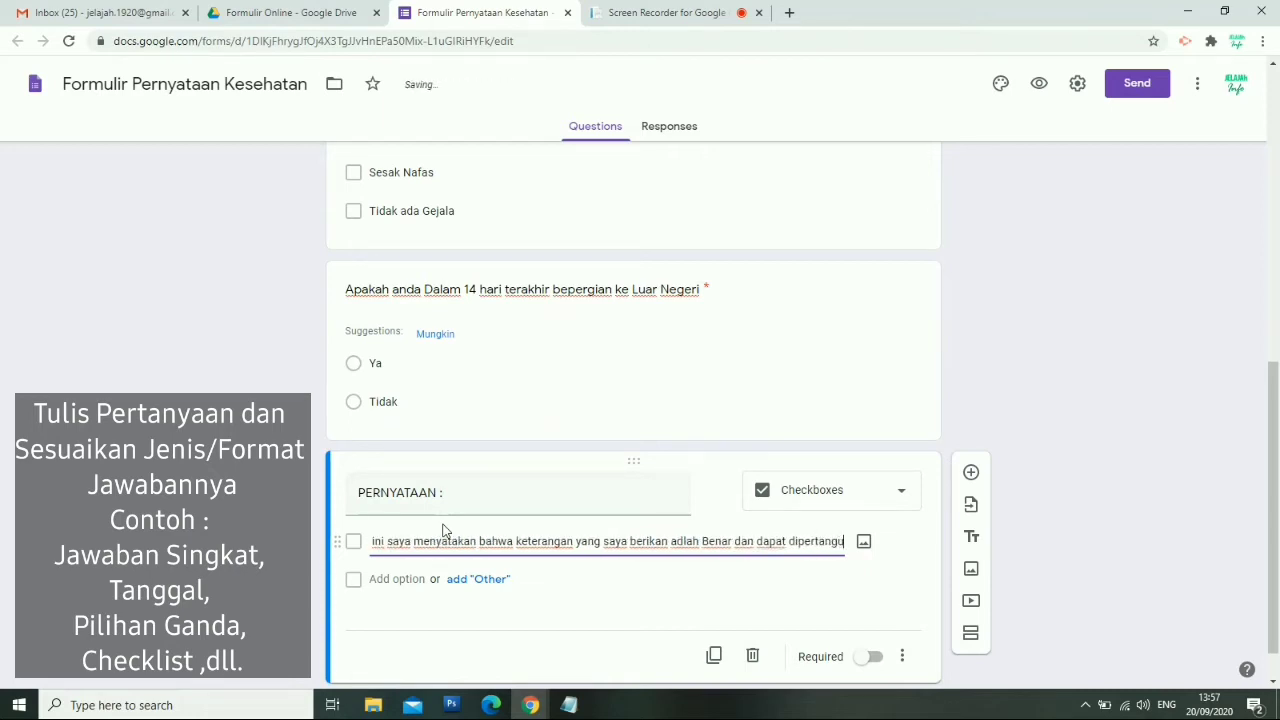
text(ng jawab)
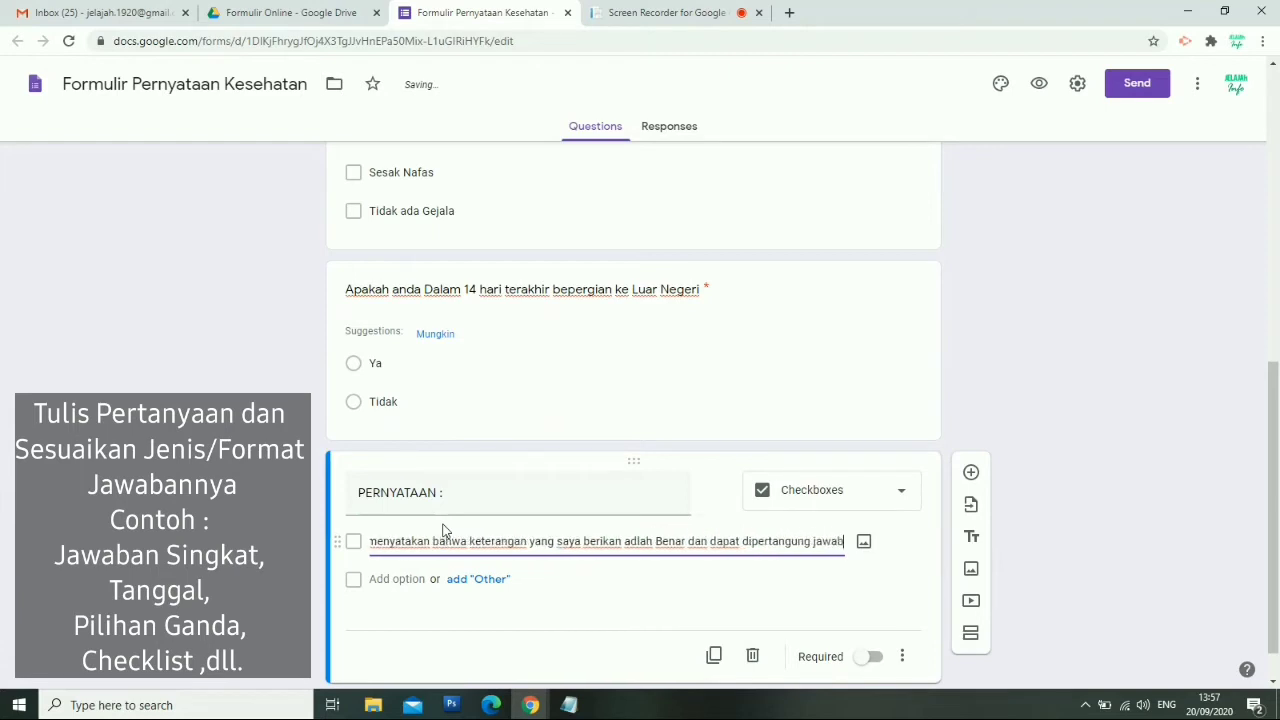
text(kan)
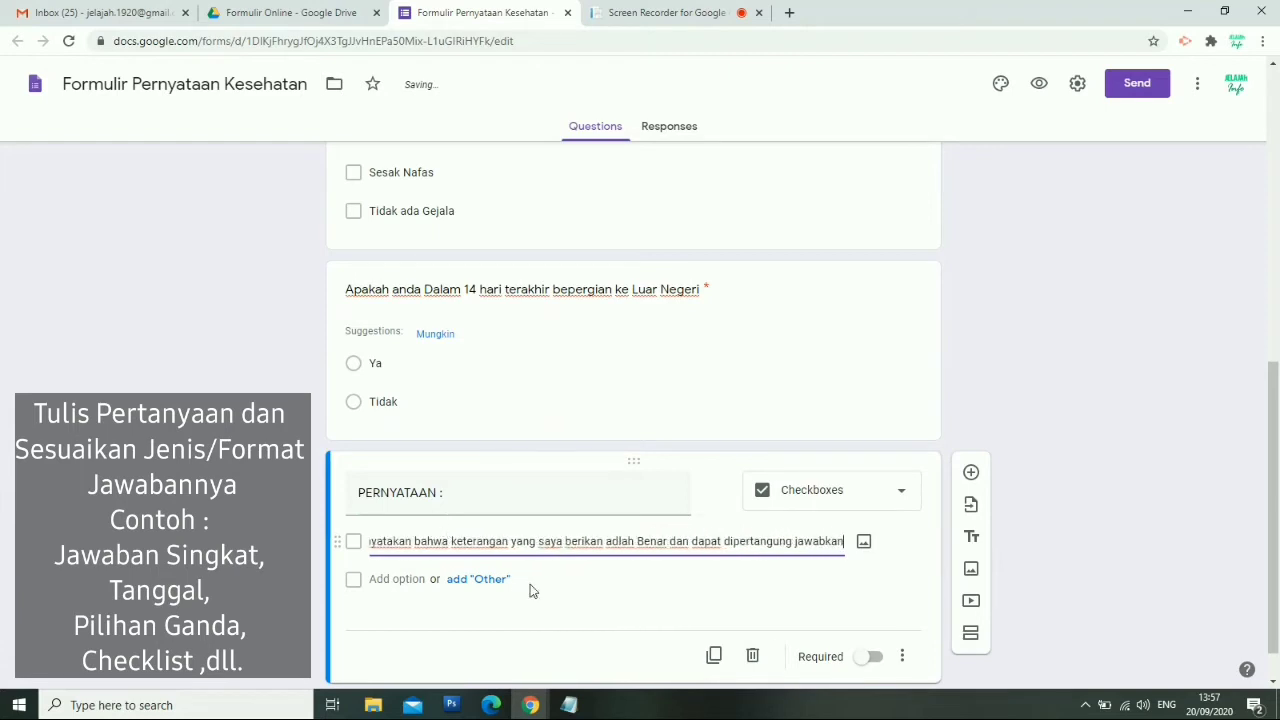
click(914, 576)
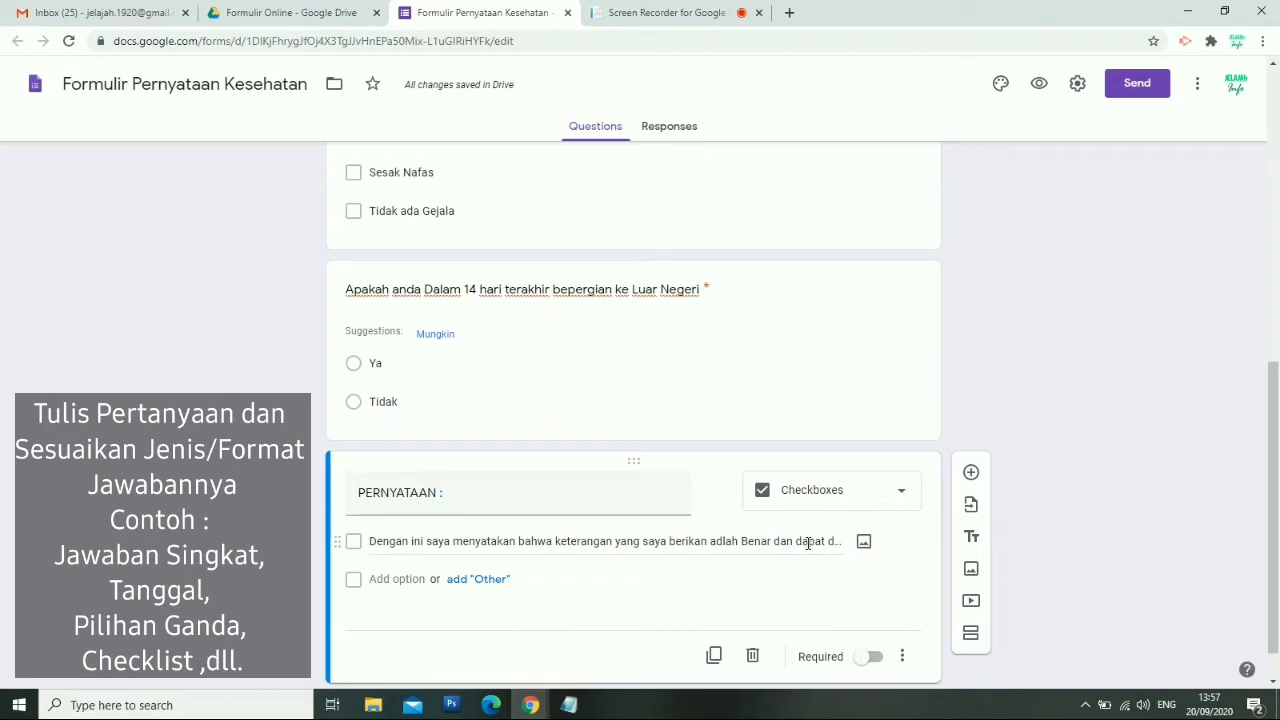
Mark the "PERNYATAAN :" question as required and return to the beginning of the form
scroll(869, 607, down, 1)
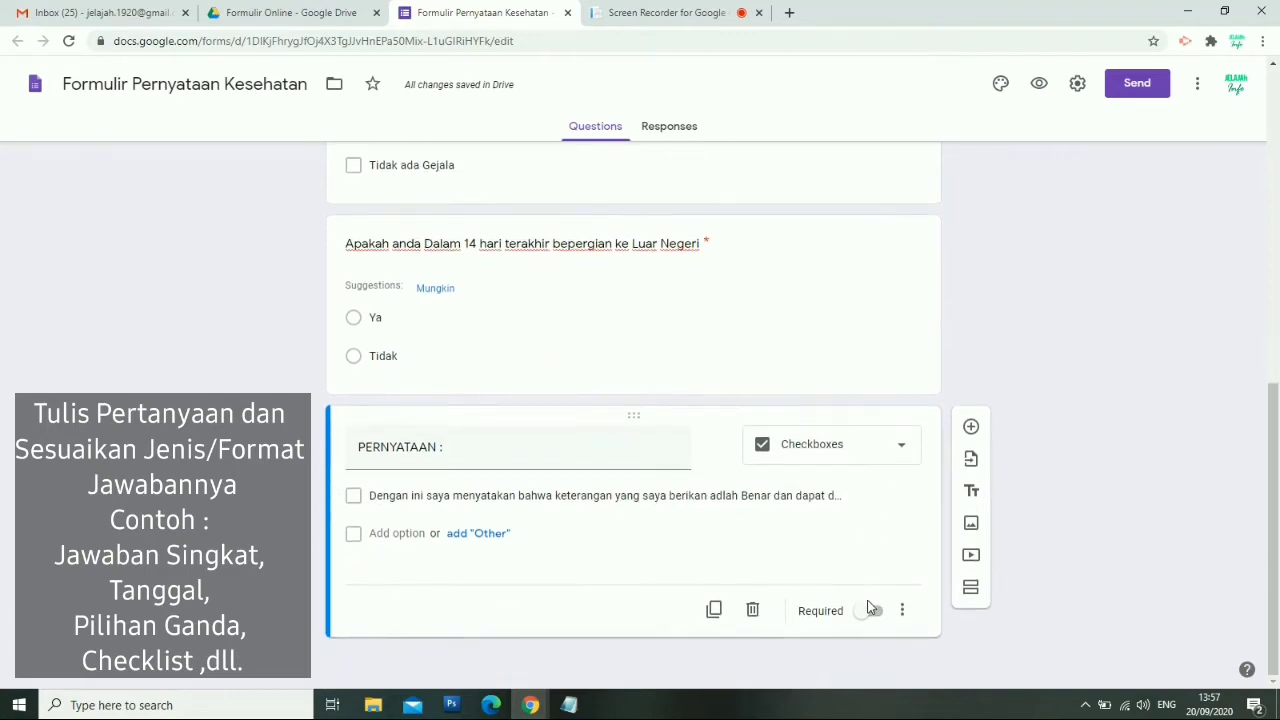
click(869, 607)
scroll(1010, 357, up, 2)
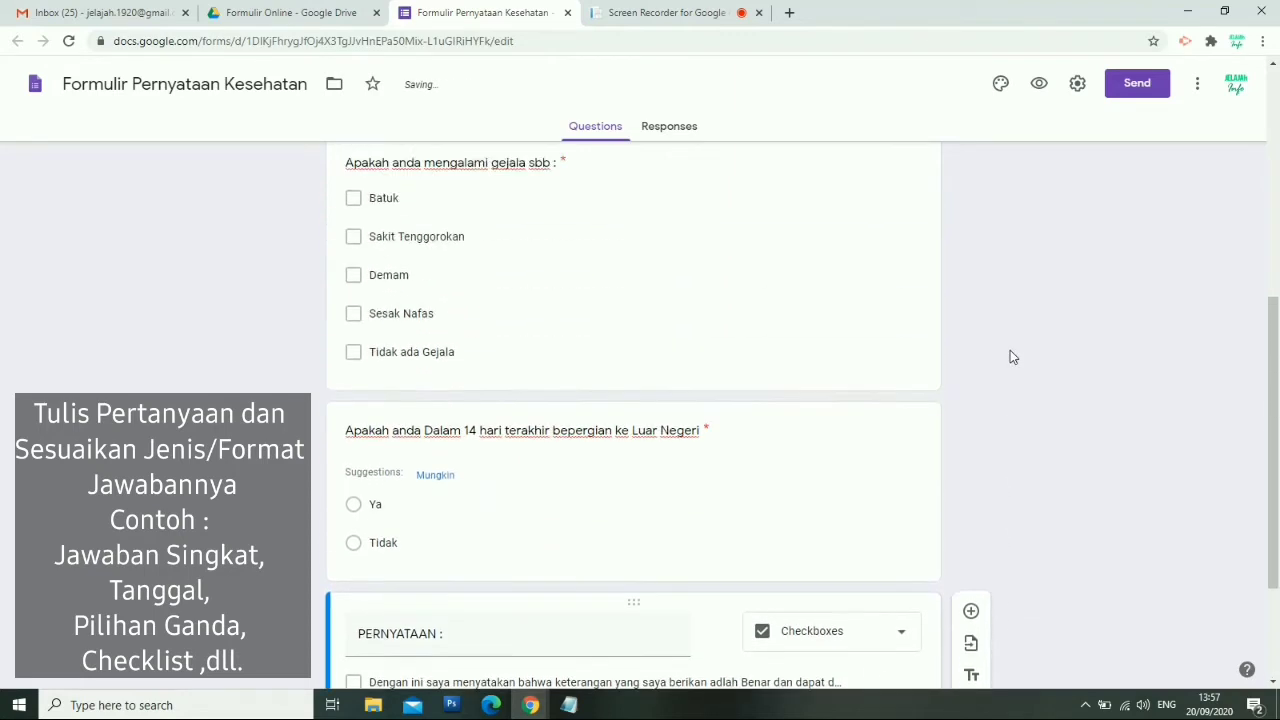
scroll(1010, 357, up, 5)
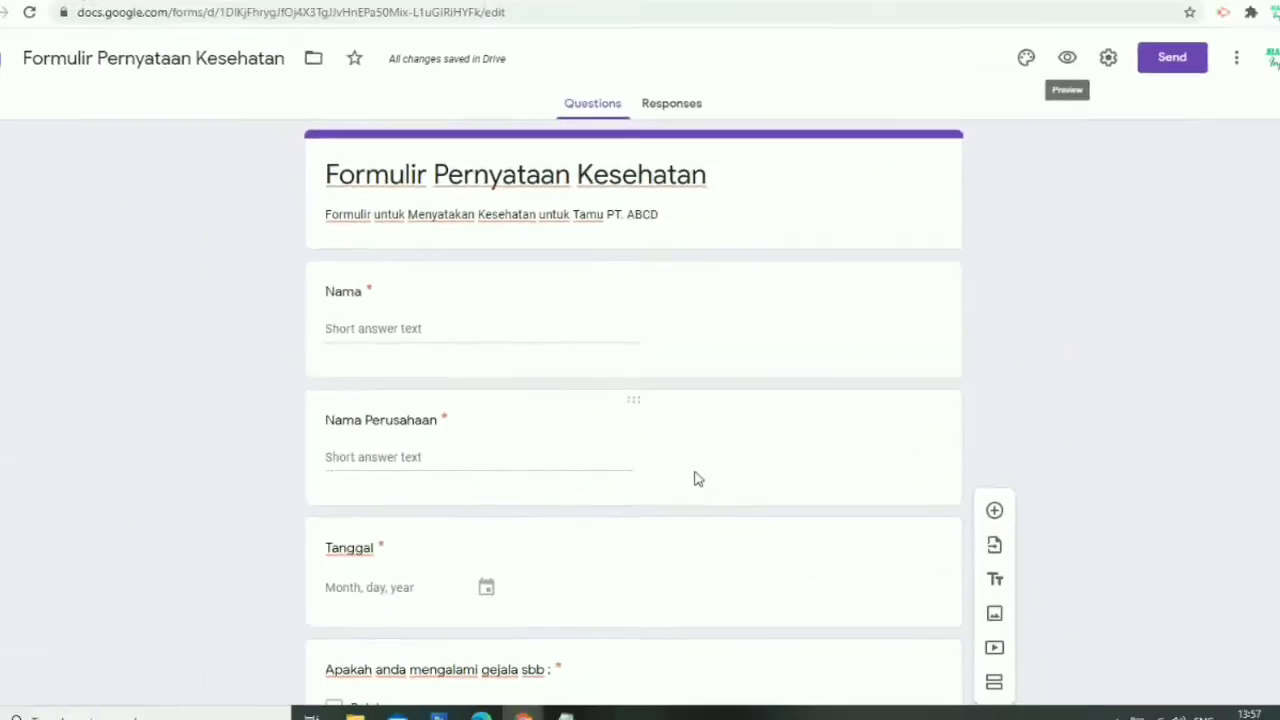
Preview the form and fill in a sample guest name, the company "PT.KLM" and the date 20/09/2020
scroll(693, 473, down, 7)
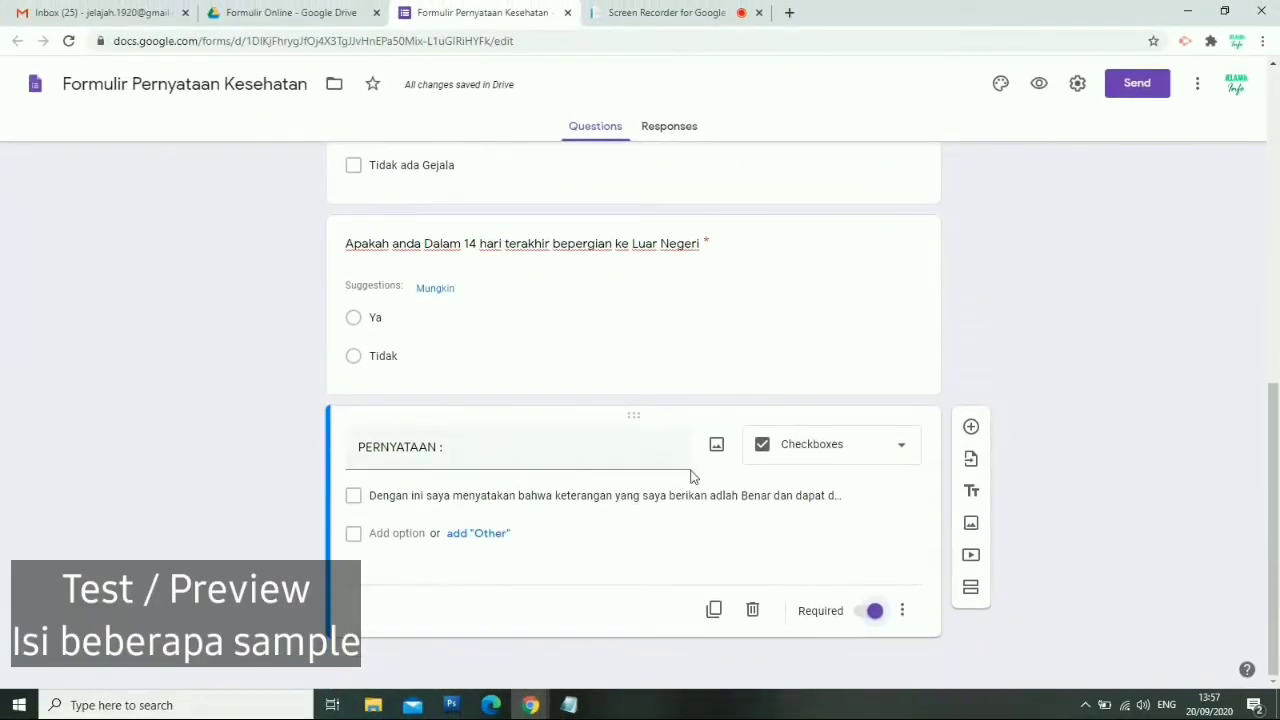
scroll(1033, 125, up, 10)
click(1039, 84)
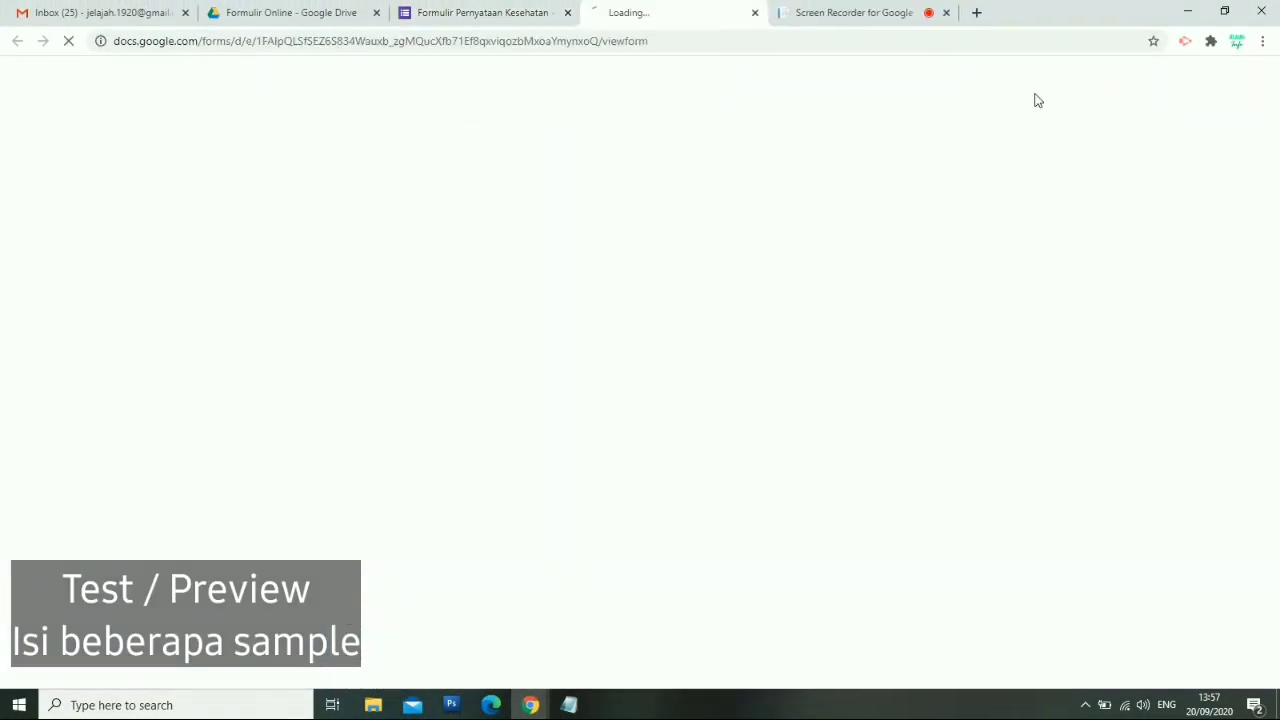
click(466, 271)
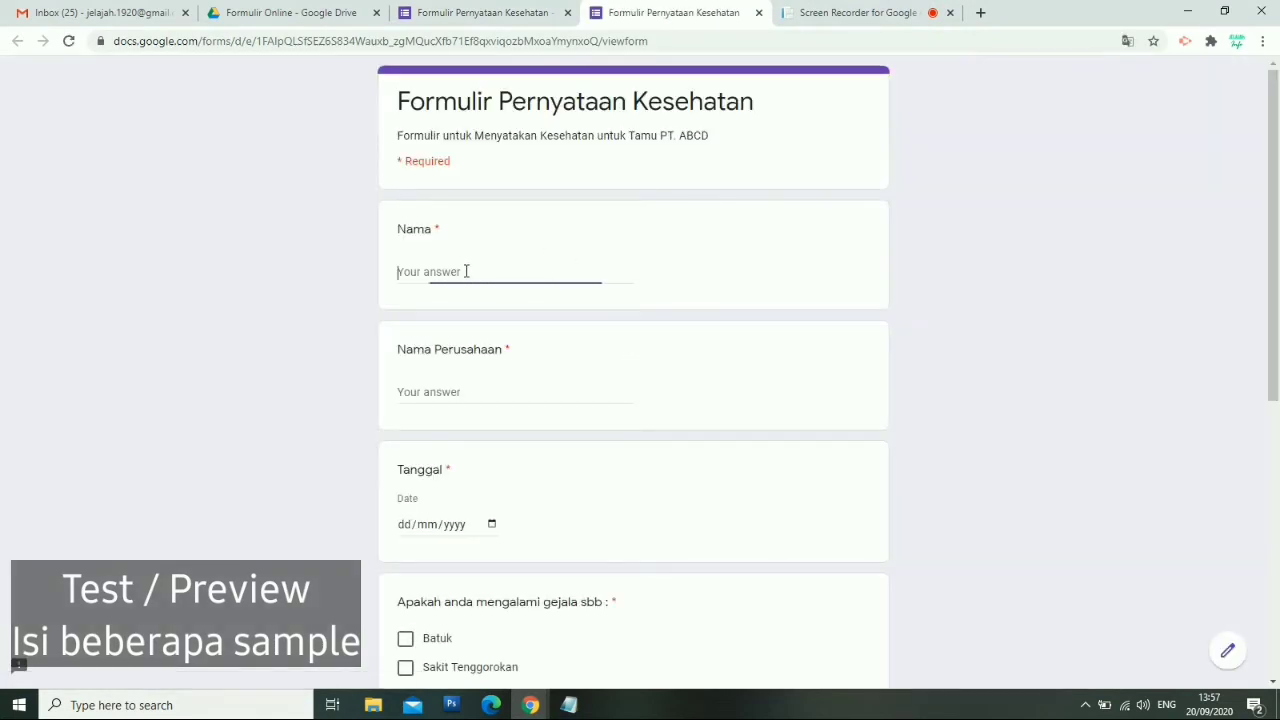
text(Agustinus)
click(496, 394)
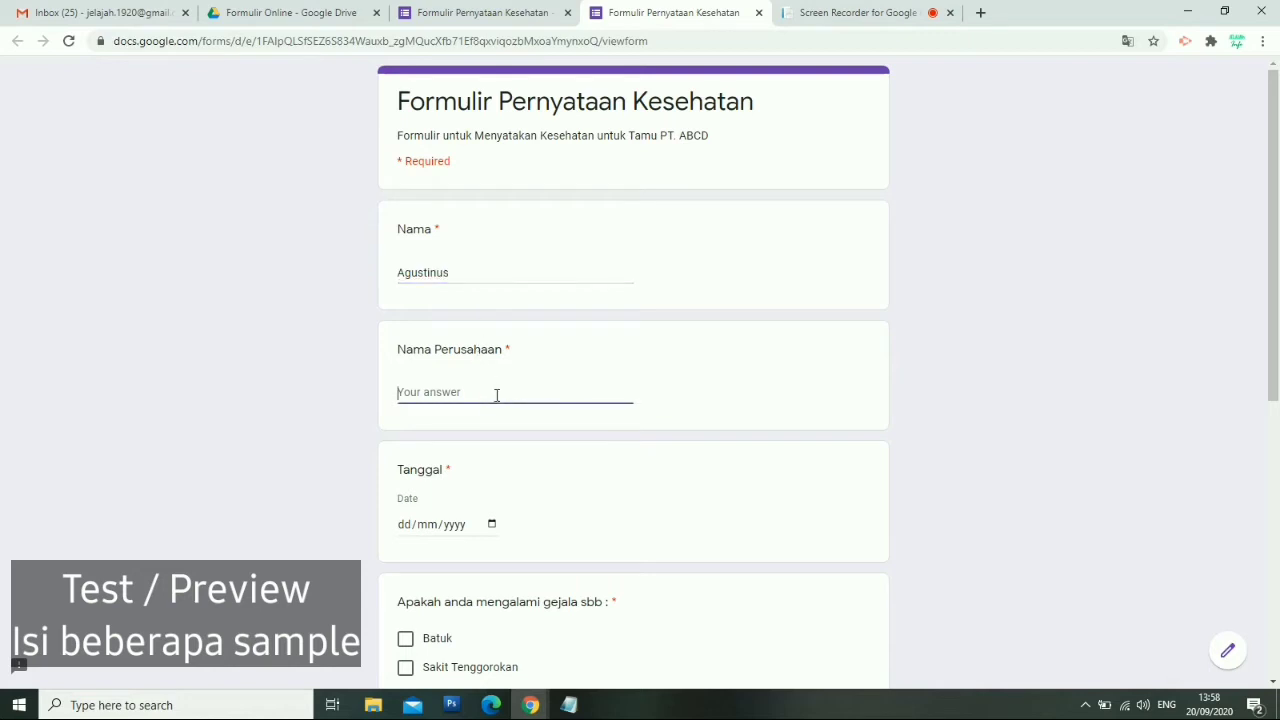
text(PT.KLM)
click(490, 524)
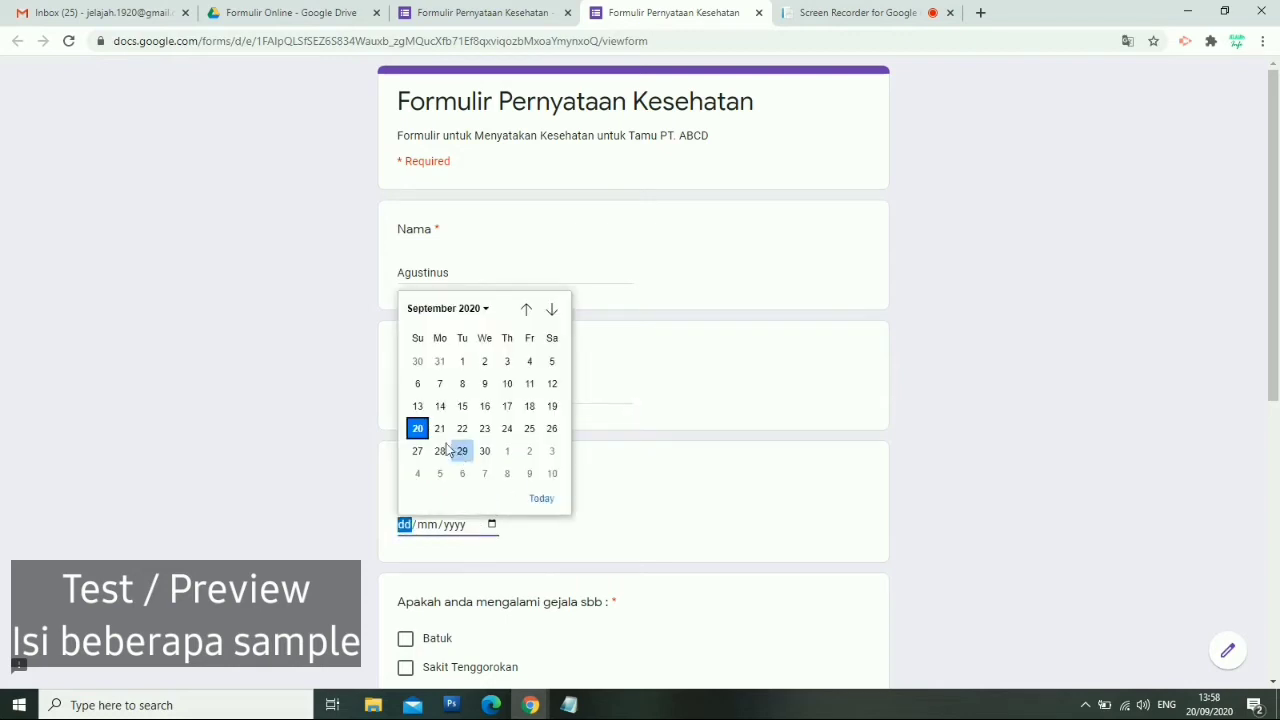
click(420, 429)
Select the symptoms Batuk, Demam and Sesak Nafas, answer the travel question with "Tidak", accept the declaration and submit the response
scroll(781, 510, down, 3)
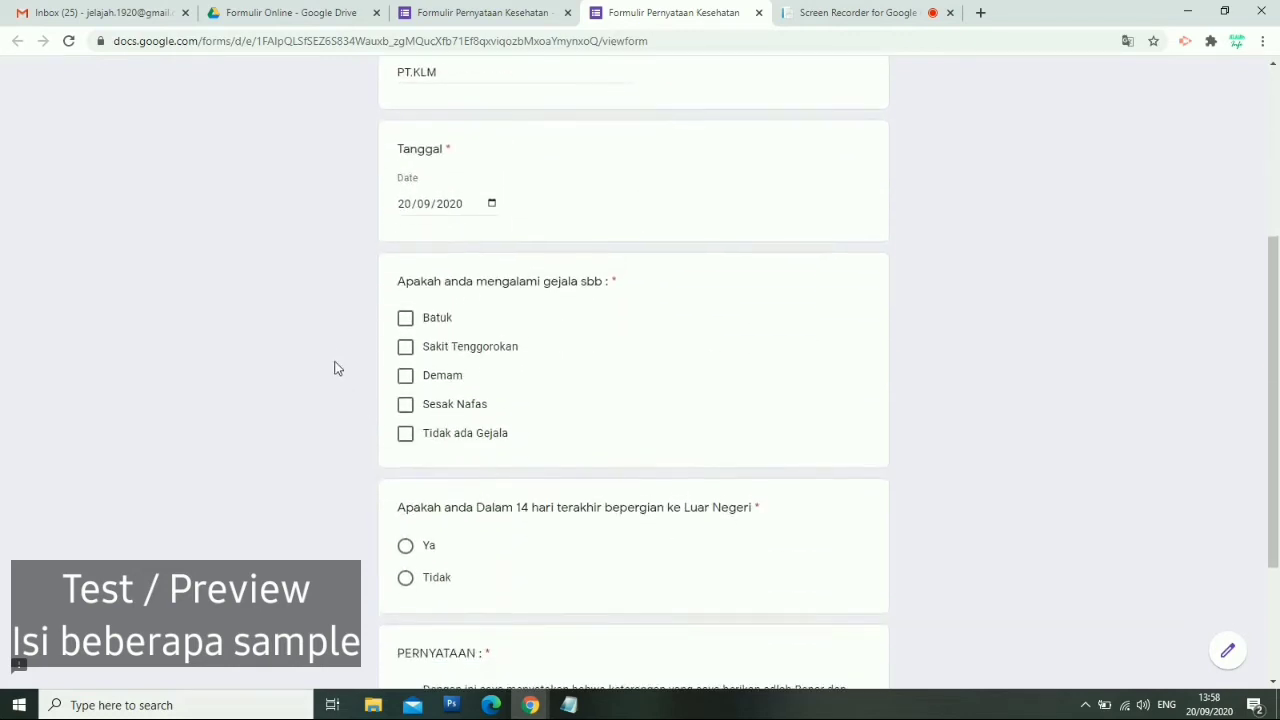
click(405, 319)
click(407, 376)
click(405, 405)
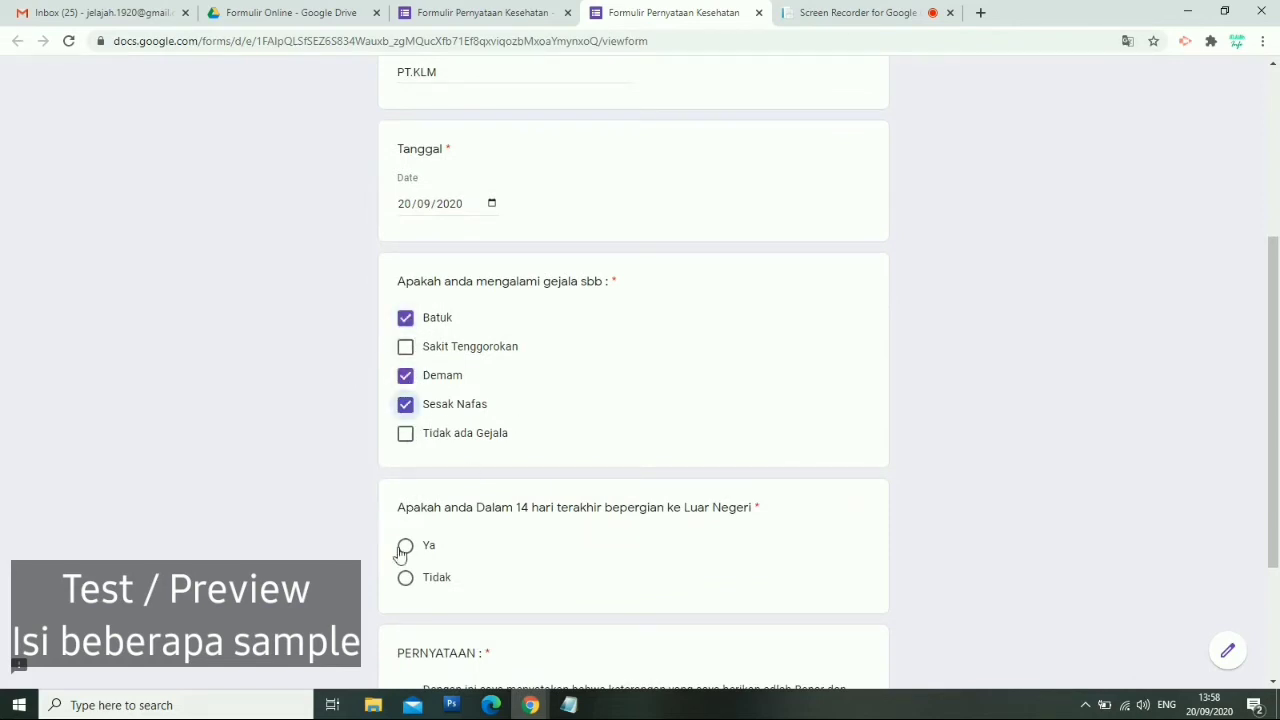
click(406, 580)
scroll(453, 547, down, 3)
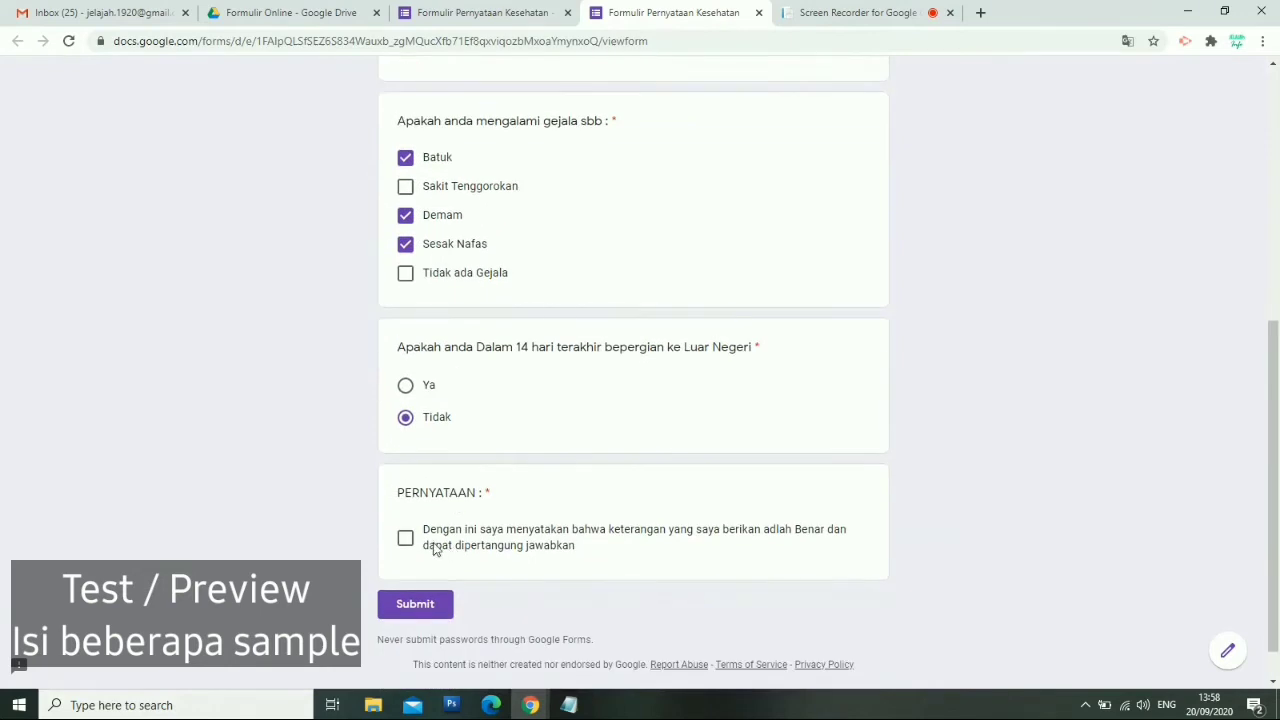
click(405, 537)
click(425, 605)
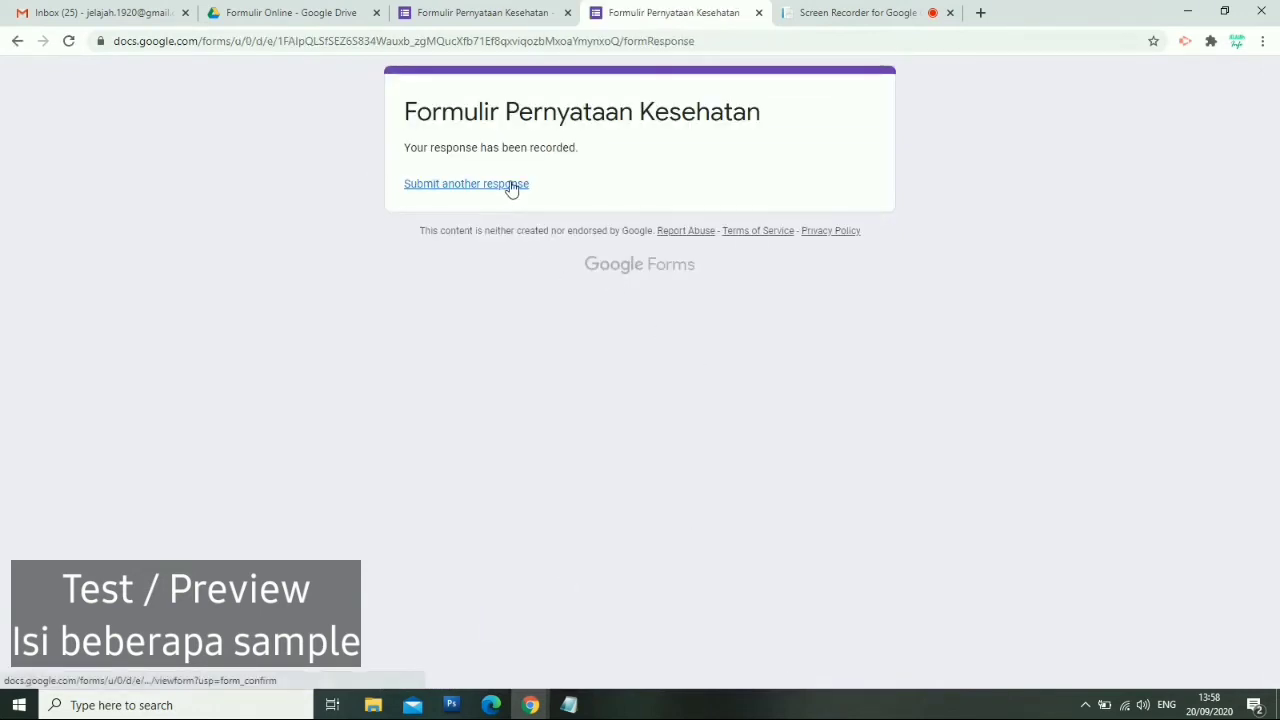
Start another response with a sample guest name, the company "PT.GBU" and the date 16/09/2020
click(510, 189)
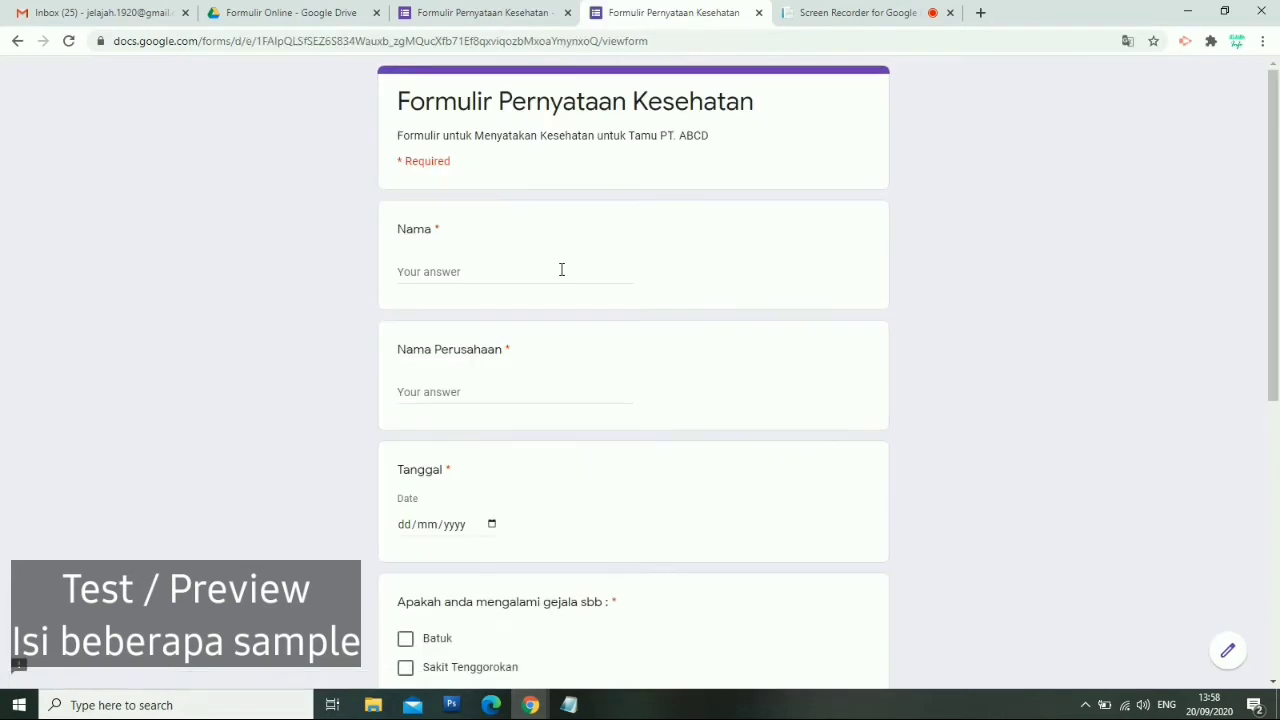
click(559, 265)
text(Yanto)
click(512, 392)
text(PT.GBU)
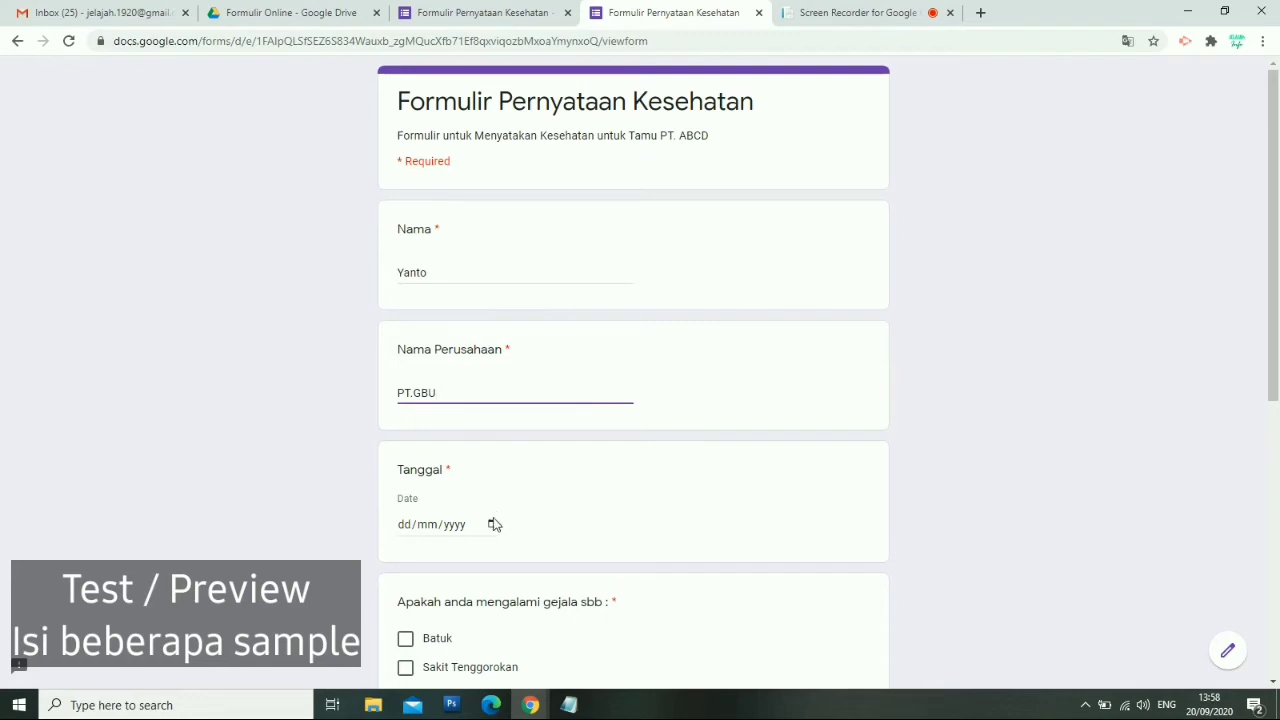
click(491, 524)
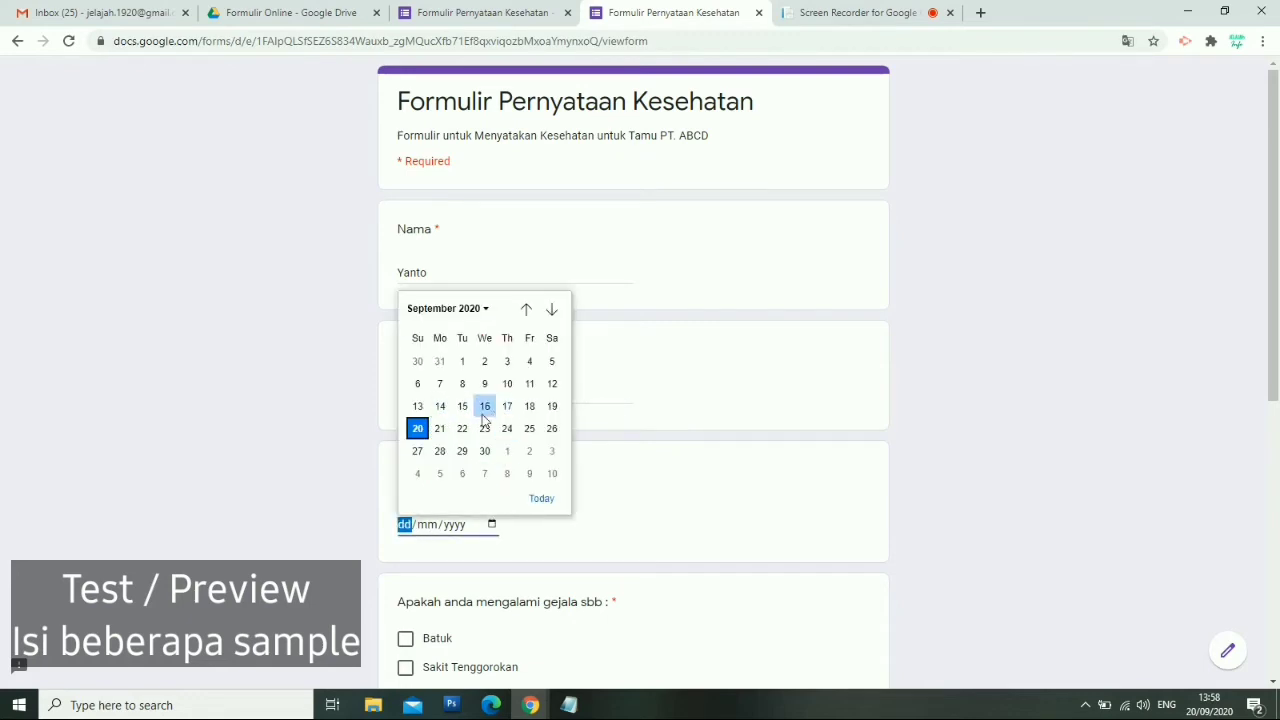
click(484, 418)
Select "Tidak ada Gejala", answer the travel question with "Ya", accept the declaration and submit the second response
scroll(485, 440, down, 3)
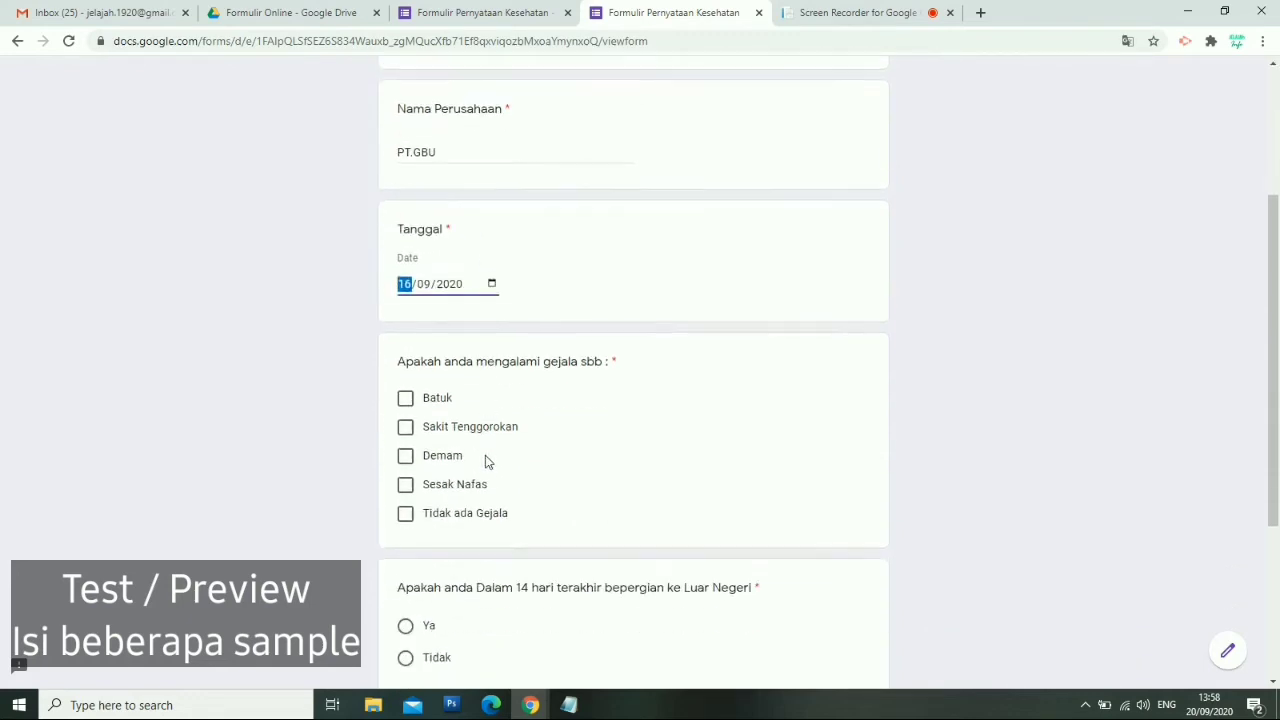
scroll(409, 455, down, 2)
click(406, 438)
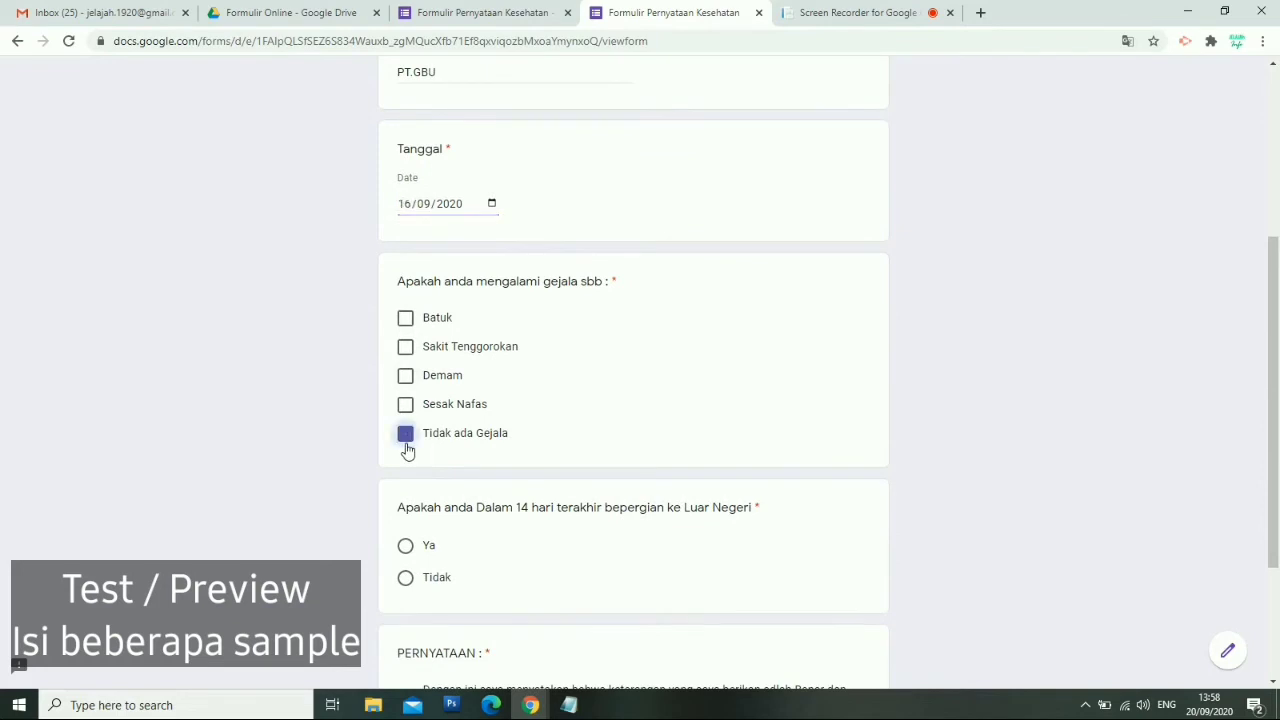
click(405, 547)
scroll(441, 567, down, 3)
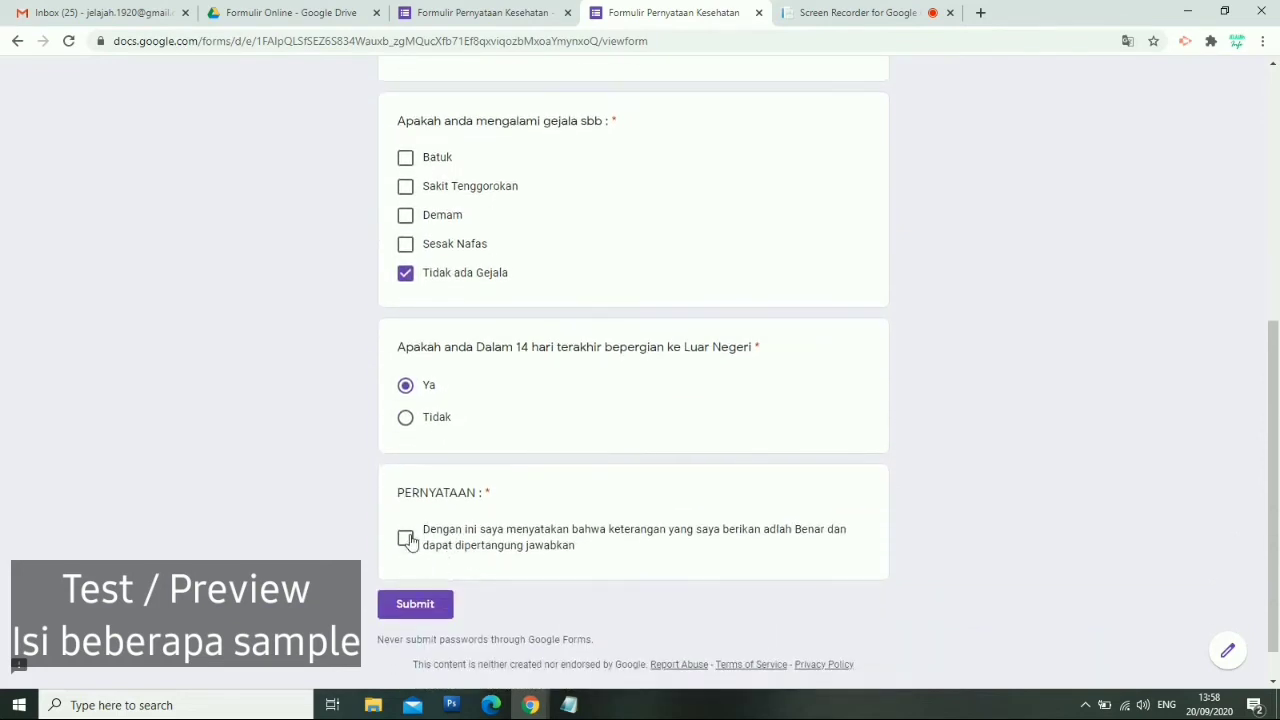
click(411, 597)
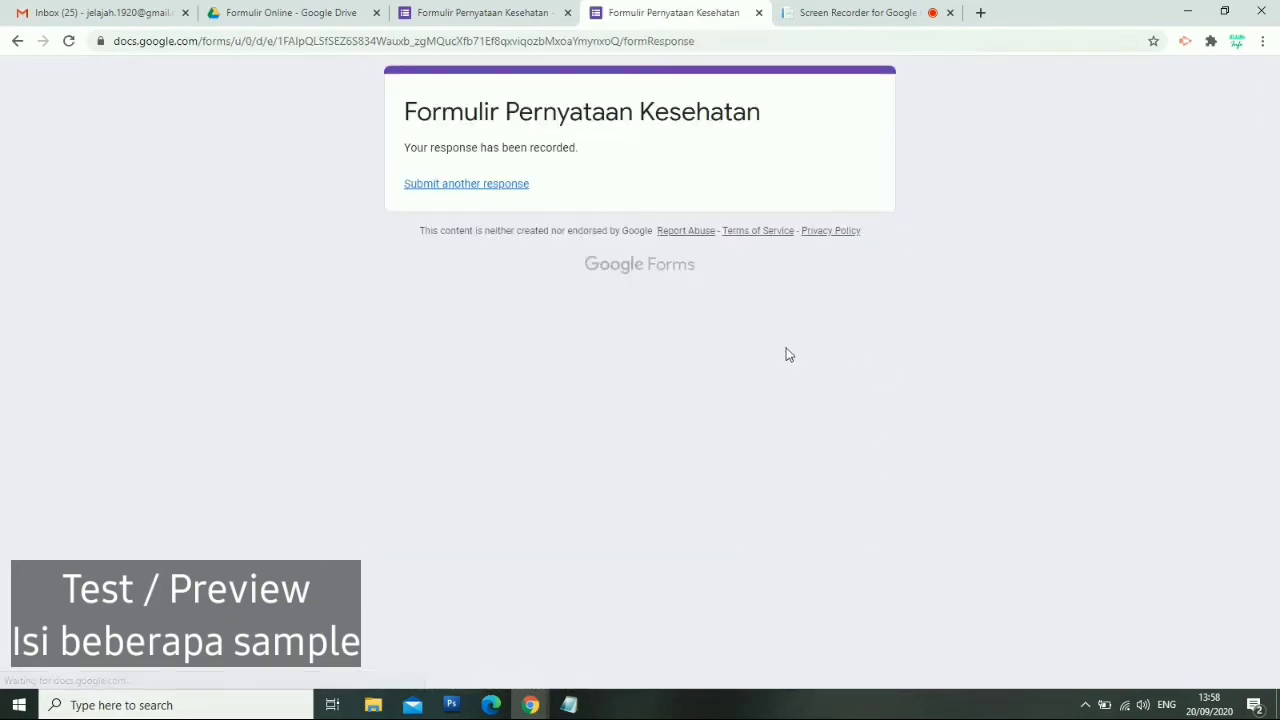
Start a third response with a sample guest name, the company "PT.KRA" and the date 07/09/2020
click(498, 183)
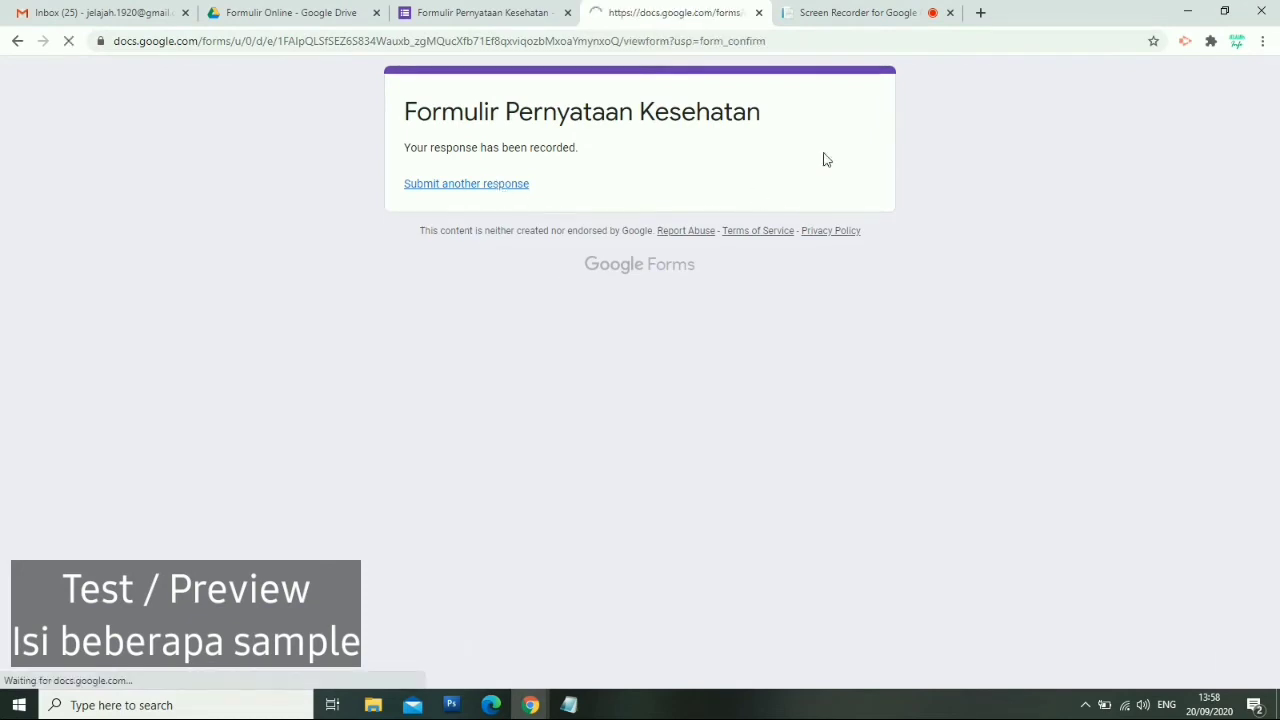
click(465, 278)
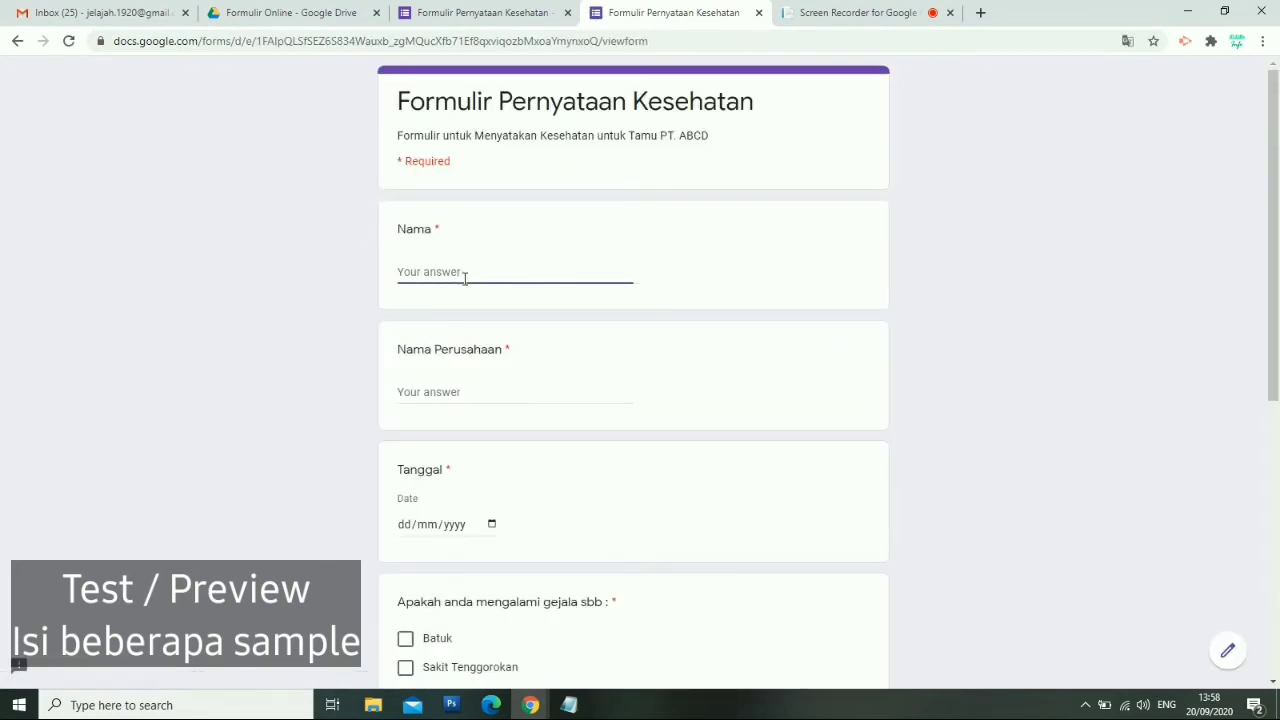
text(Yulia)
click(462, 401)
text(PT.KRA)
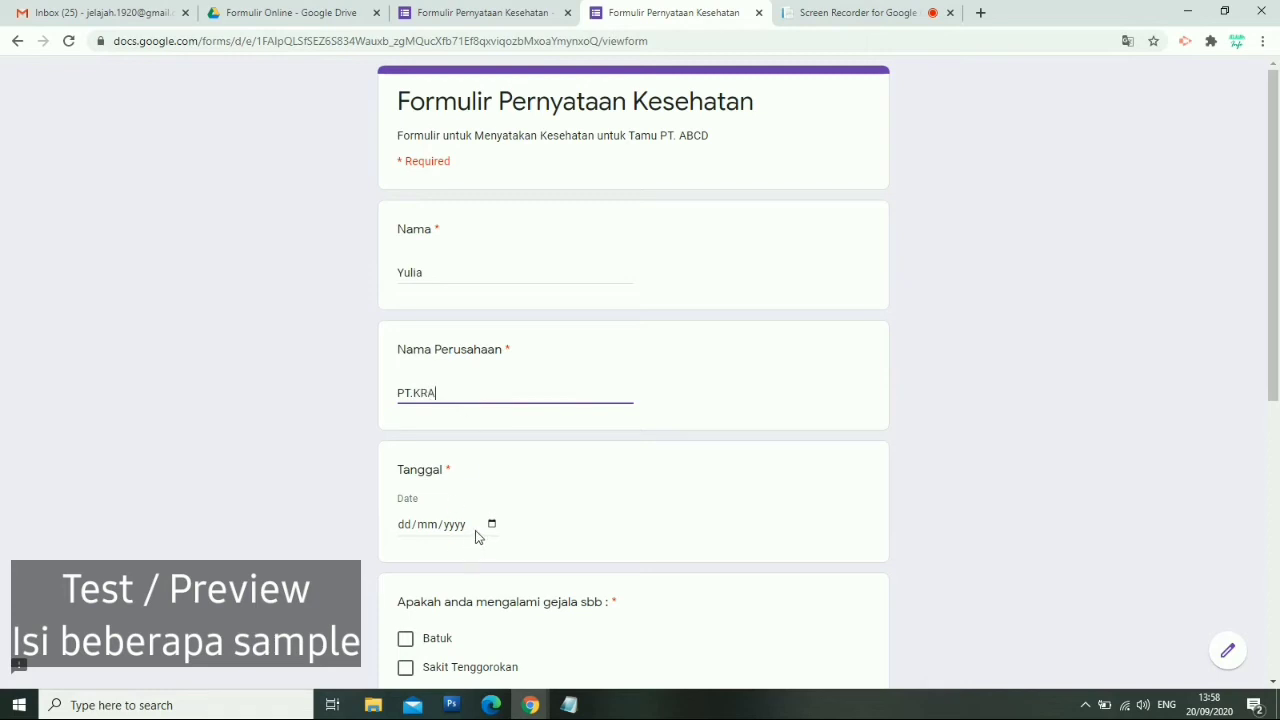
click(491, 525)
click(438, 384)
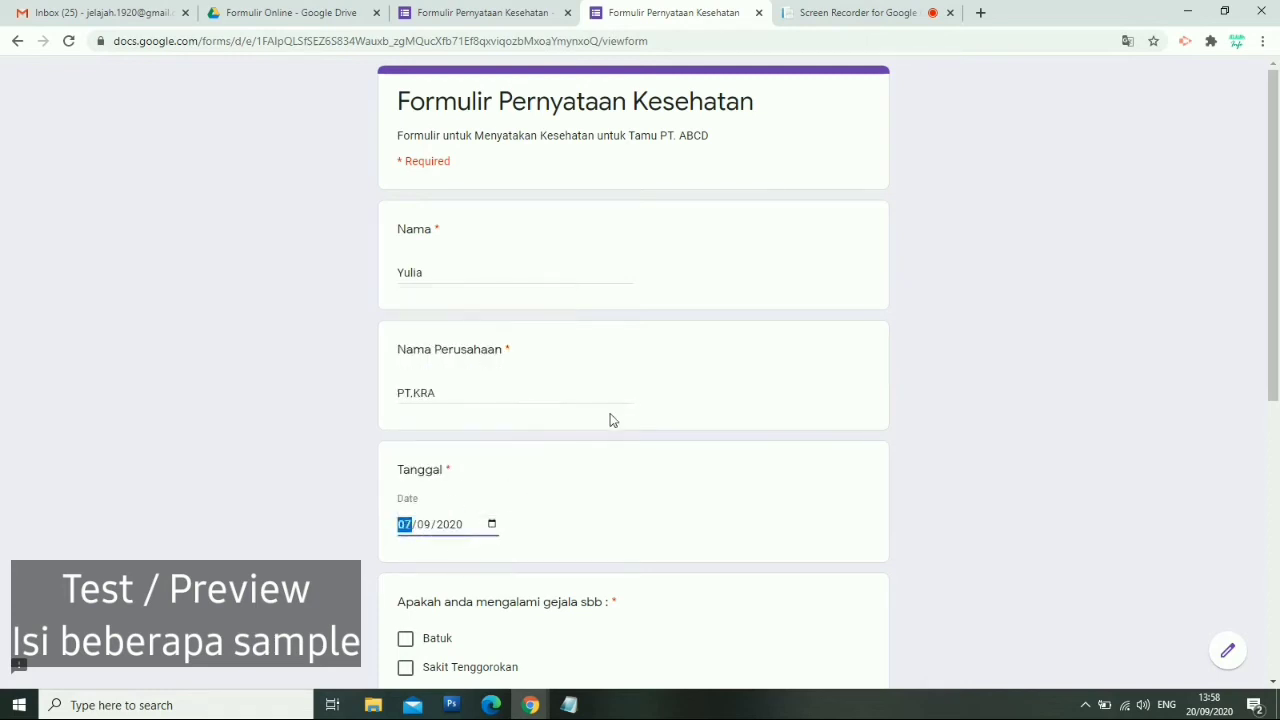
Select the symptoms Sakit Tenggorokan and Sesak Nafas, answer the travel question with "Ya", accept the declaration and submit the response
scroll(590, 435, down, 2)
scroll(404, 433, down, 1)
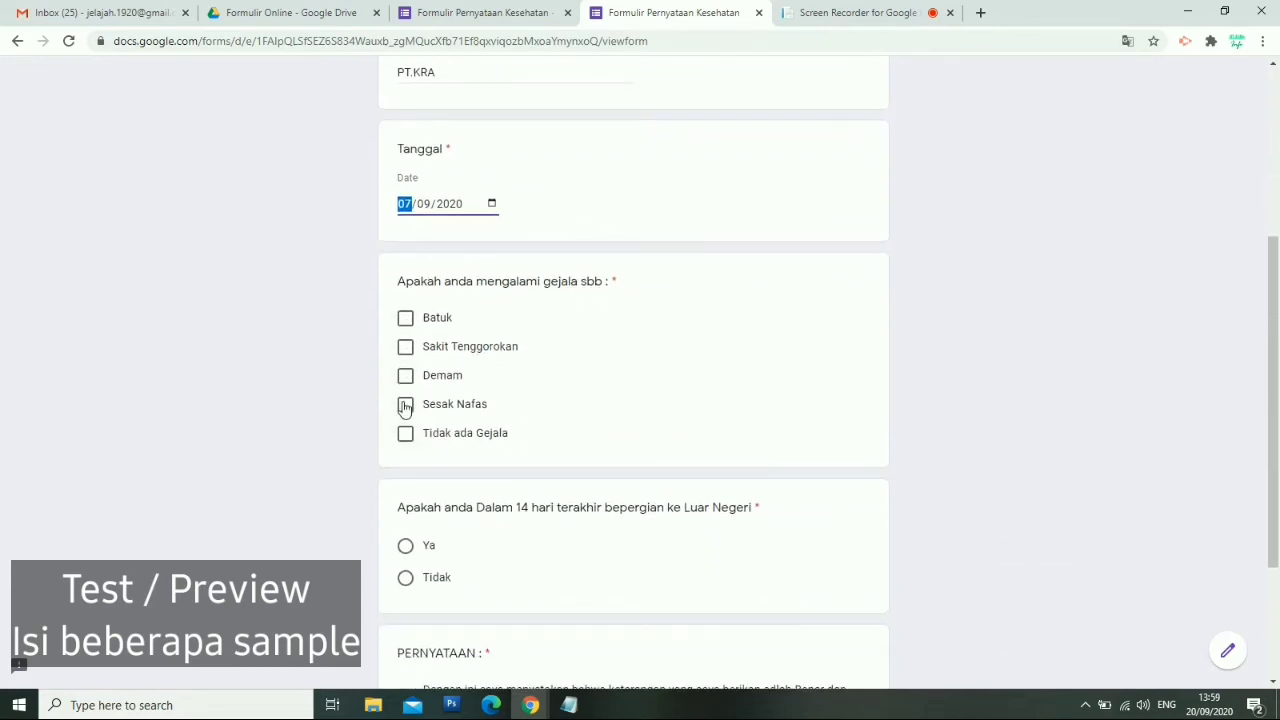
click(405, 404)
click(405, 346)
click(405, 549)
scroll(405, 550, down, 2)
click(405, 494)
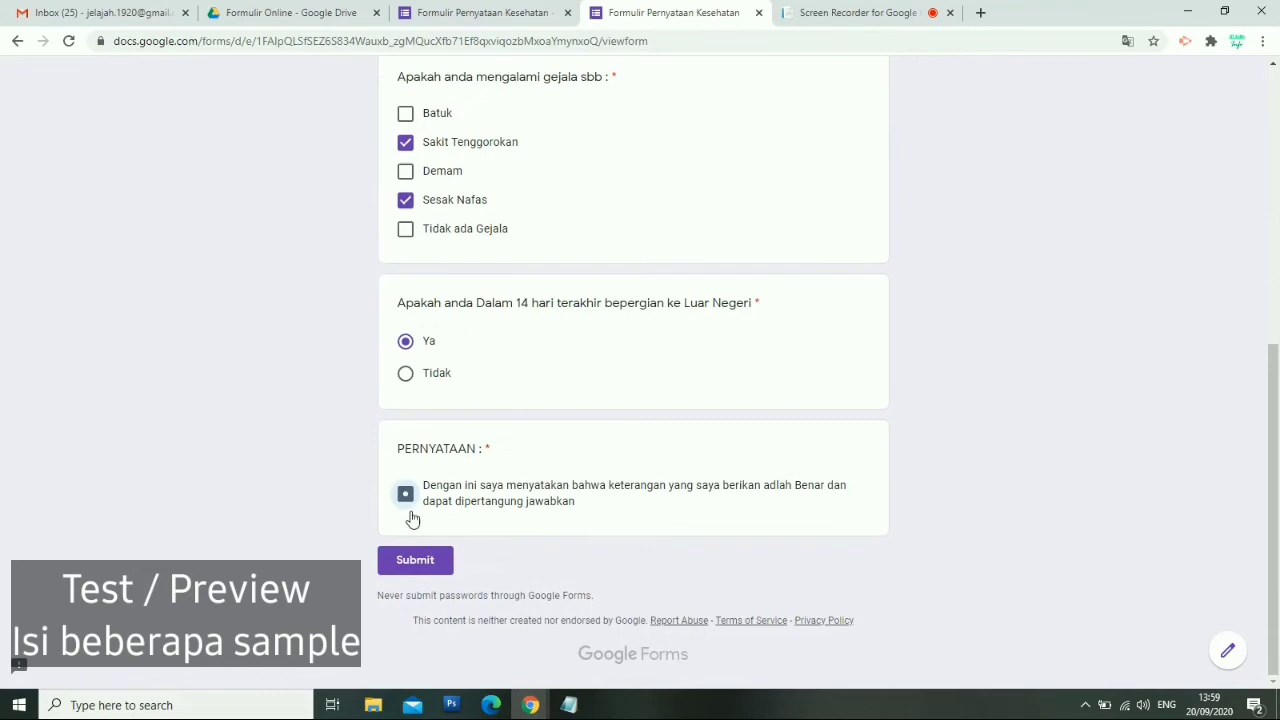
click(435, 565)
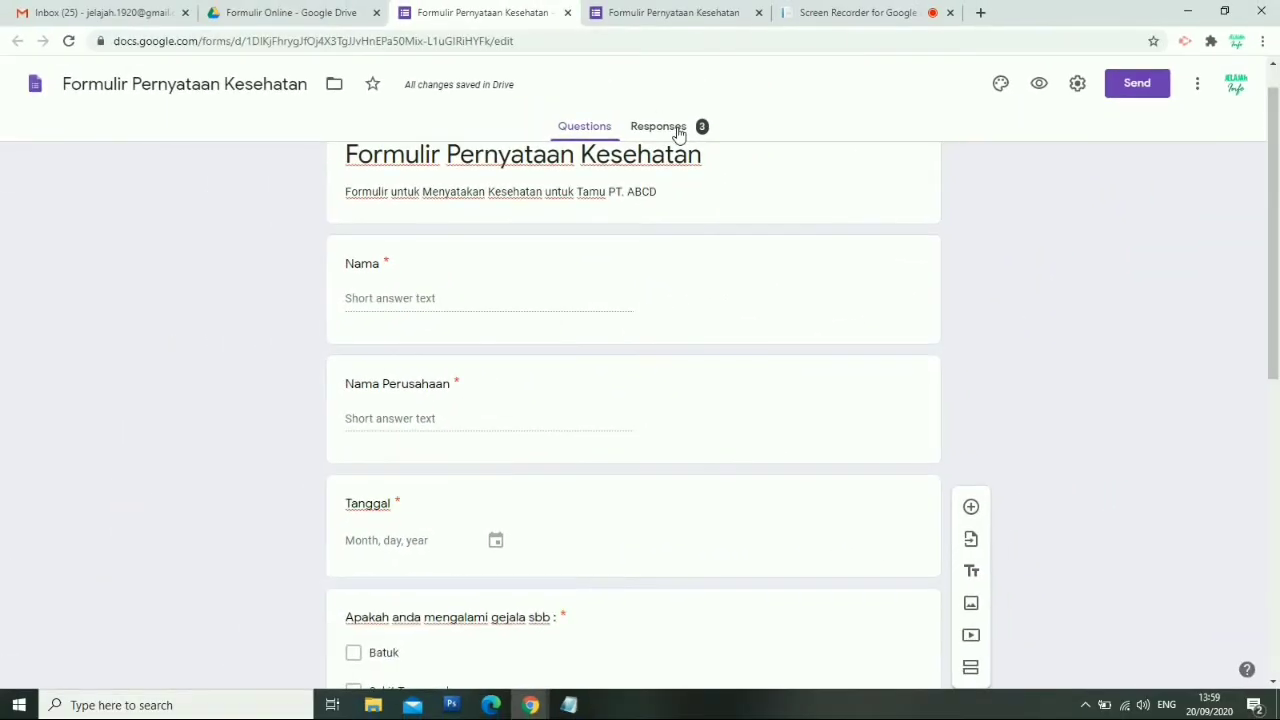
Return to the form editor and review the response summary for every question, including the symptom, travel and declaration charts
click(672, 128)
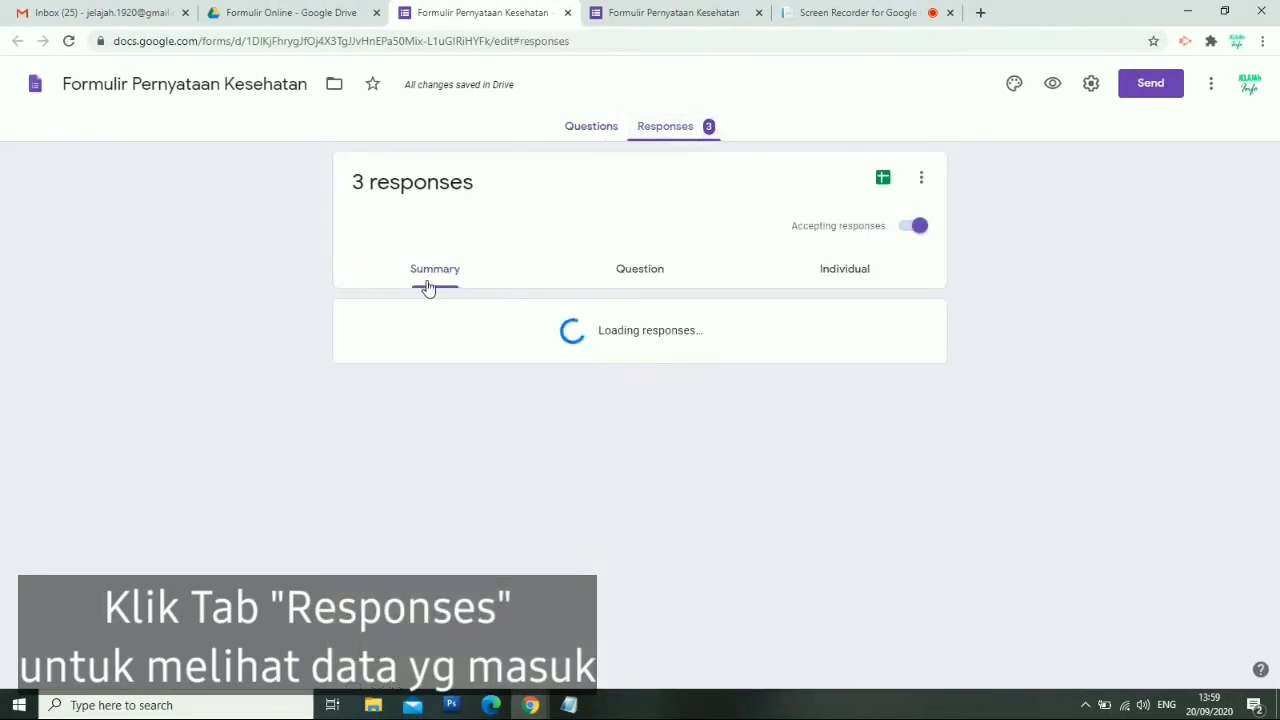
scroll(434, 288, down, 5)
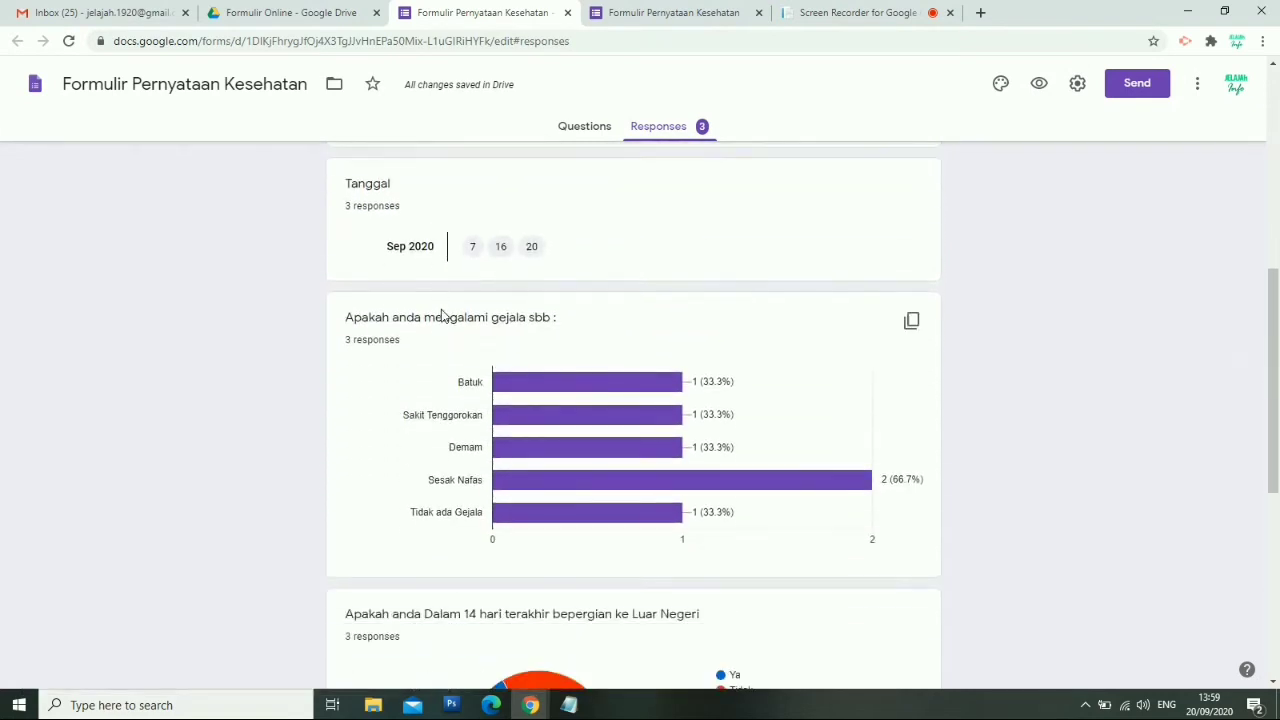
scroll(460, 320, down, 3)
mouse_move(540, 455)
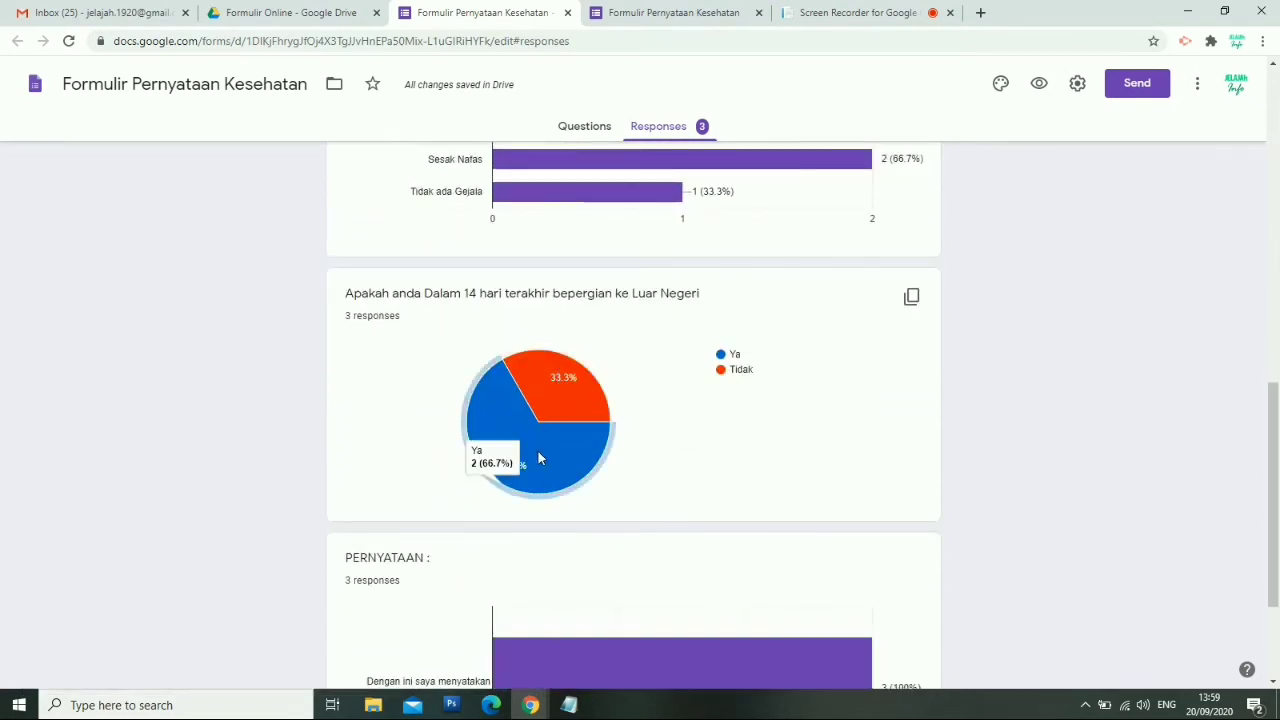
scroll(573, 489, down, 2)
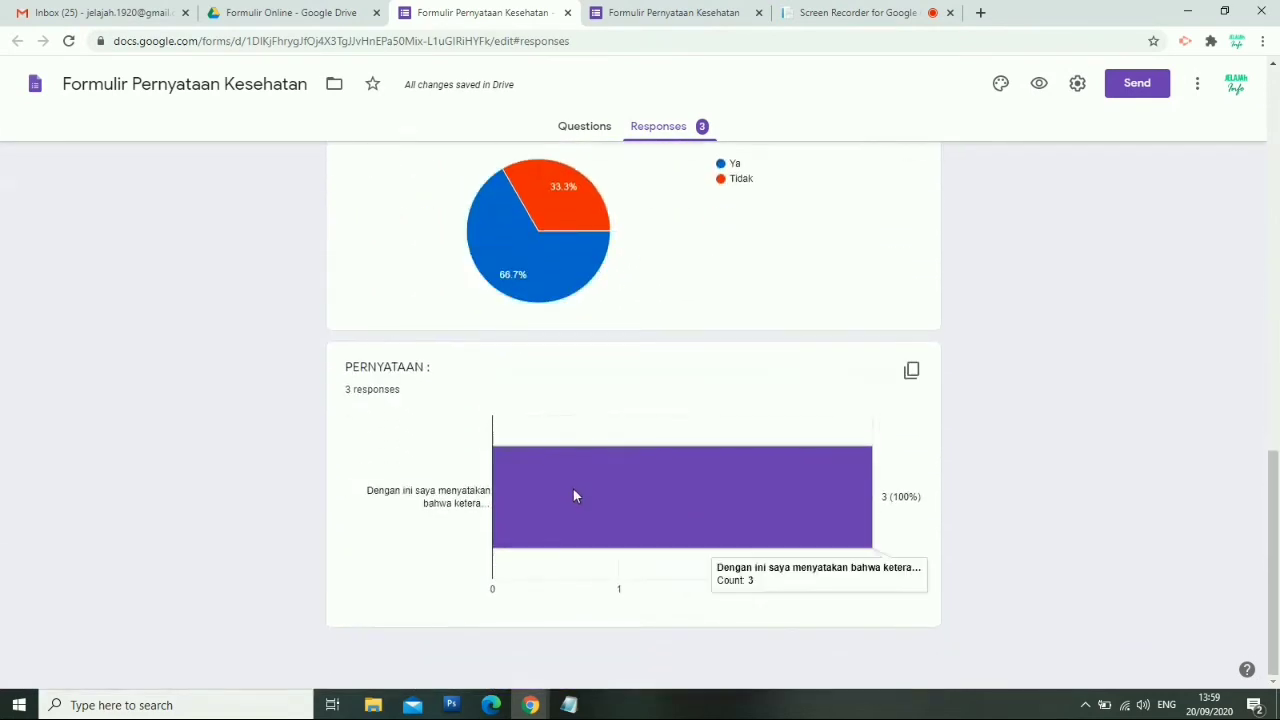
scroll(573, 493, up, 10)
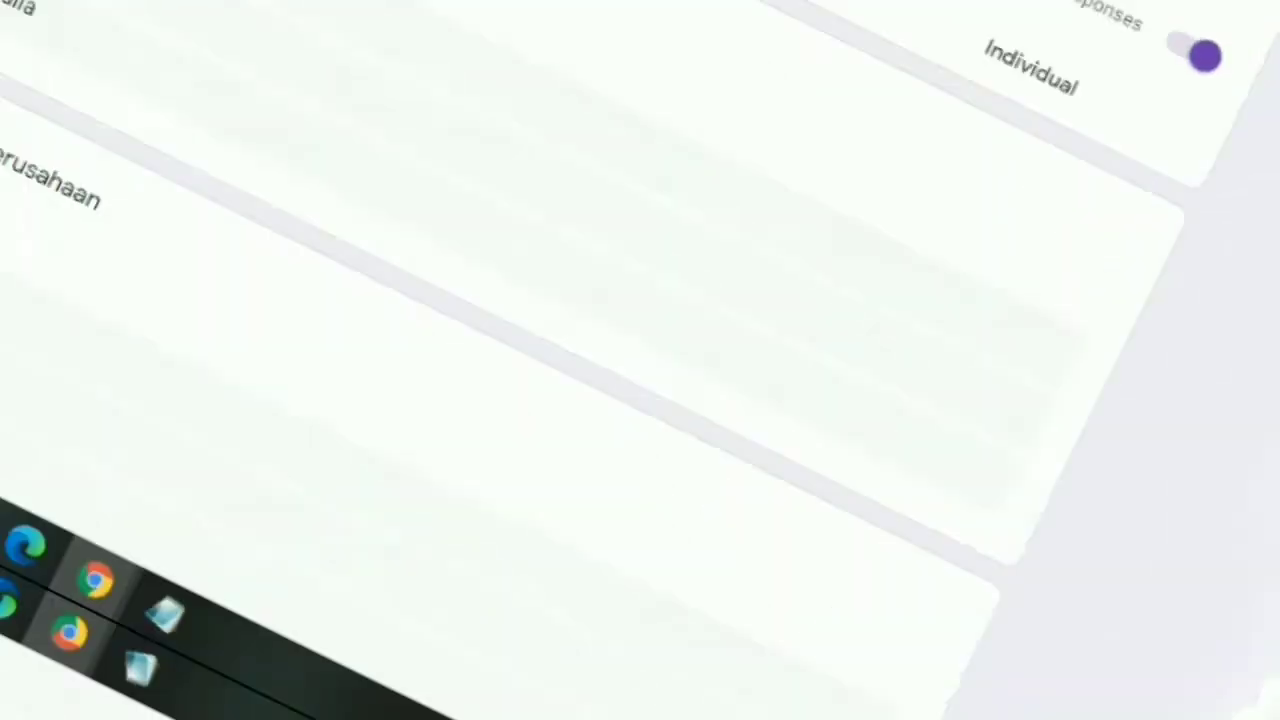
Create a new linked spreadsheet for the form responses and check the recorded answers in it
click(876, 180)
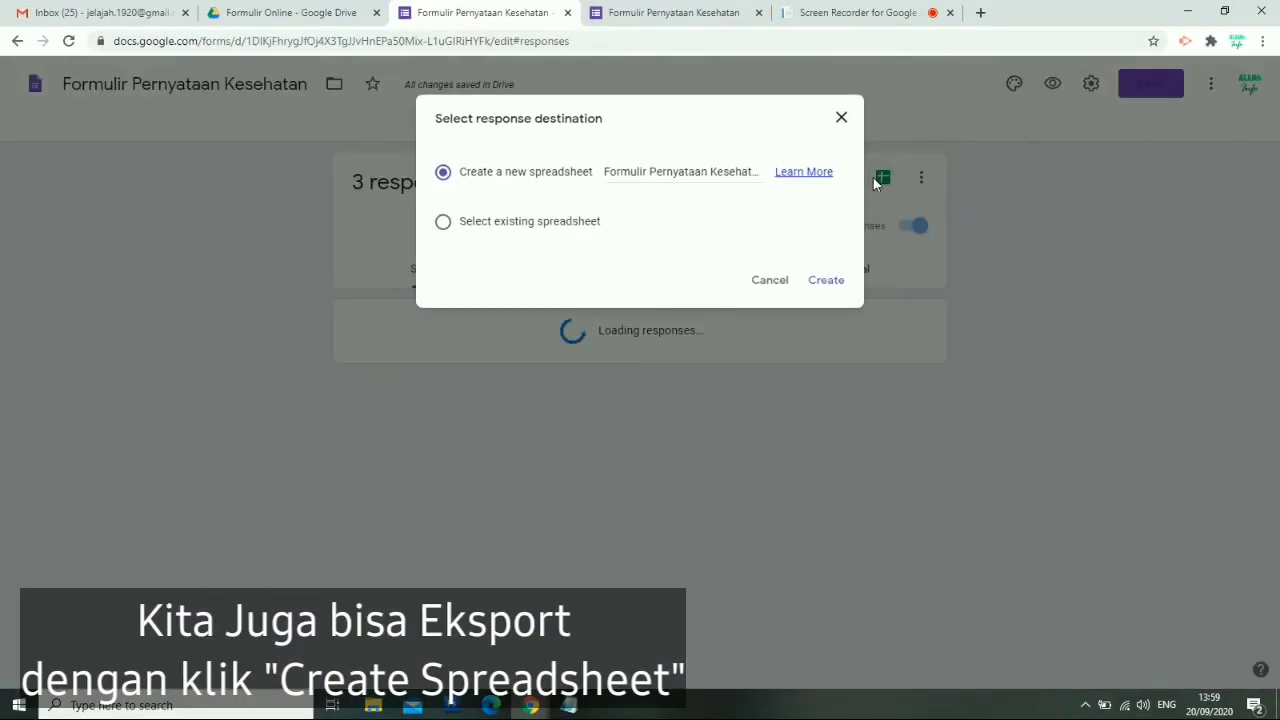
click(822, 286)
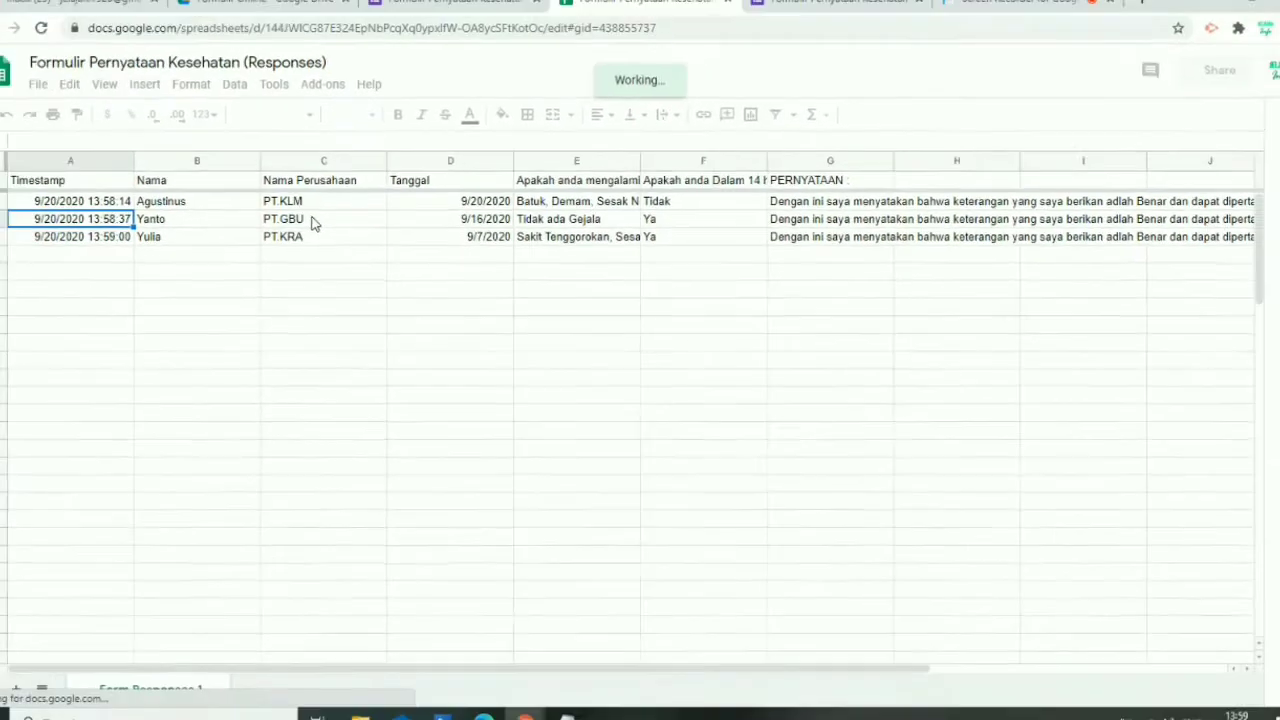
click(551, 221)
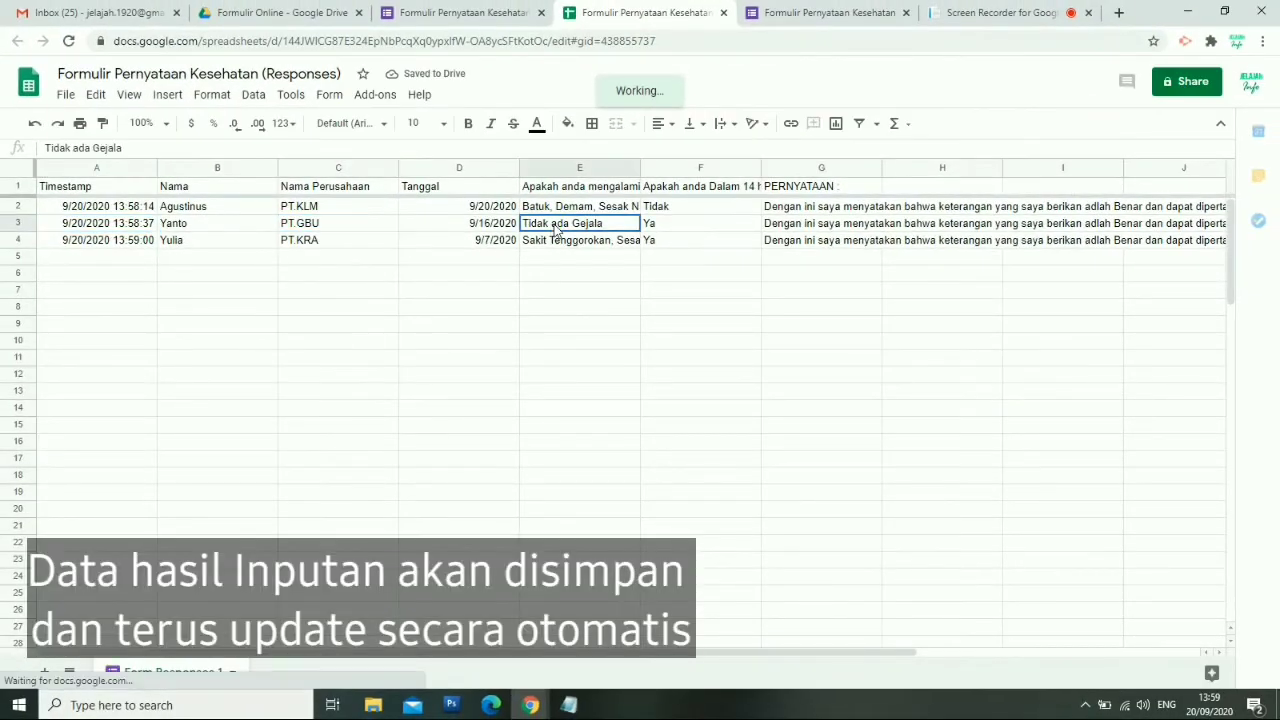
click(806, 222)
click(785, 260)
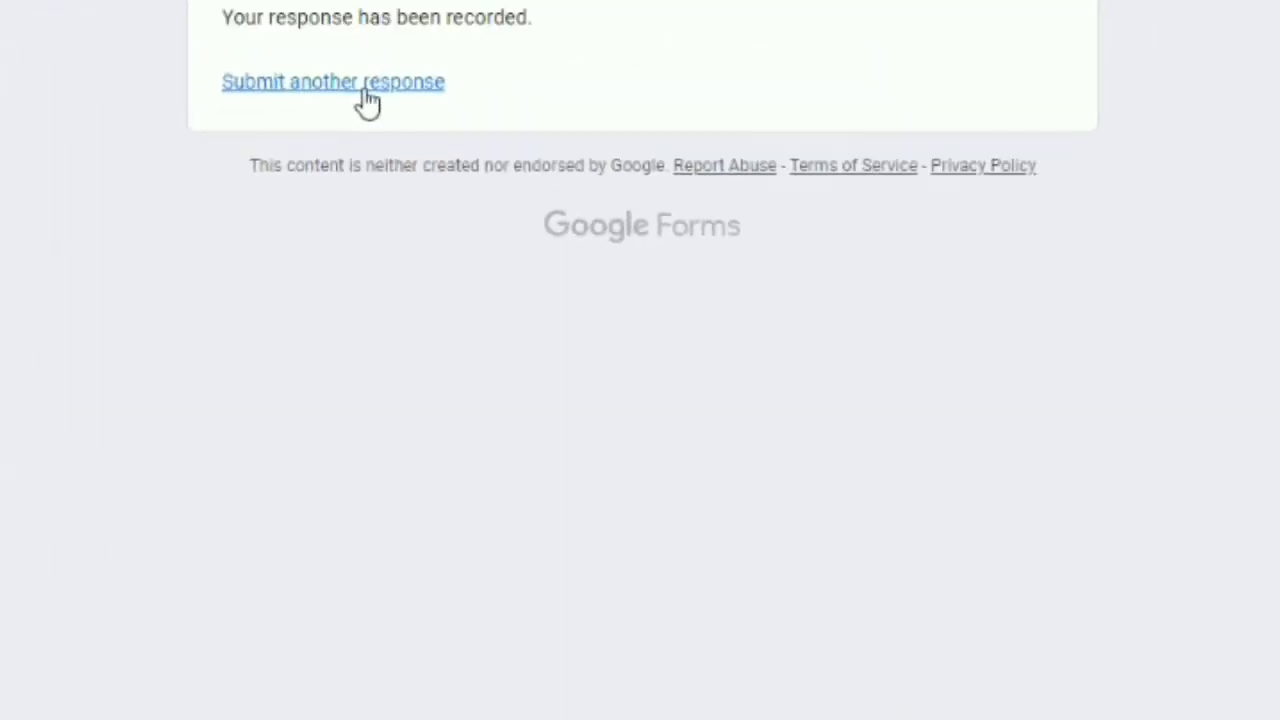
Start a fourth response with a sample guest name, the company "PT.LOL" and the date 09/09/2020
click(366, 90)
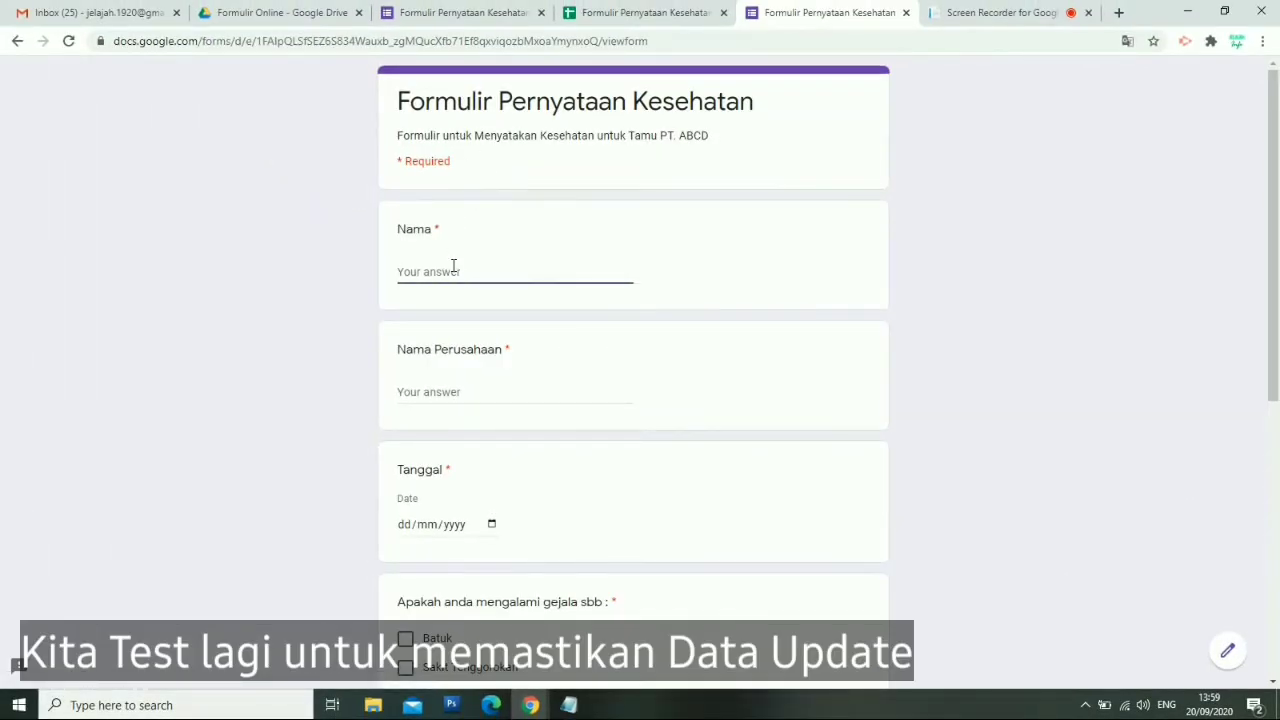
text(Ronald)
click(473, 387)
text(PT.LOL)
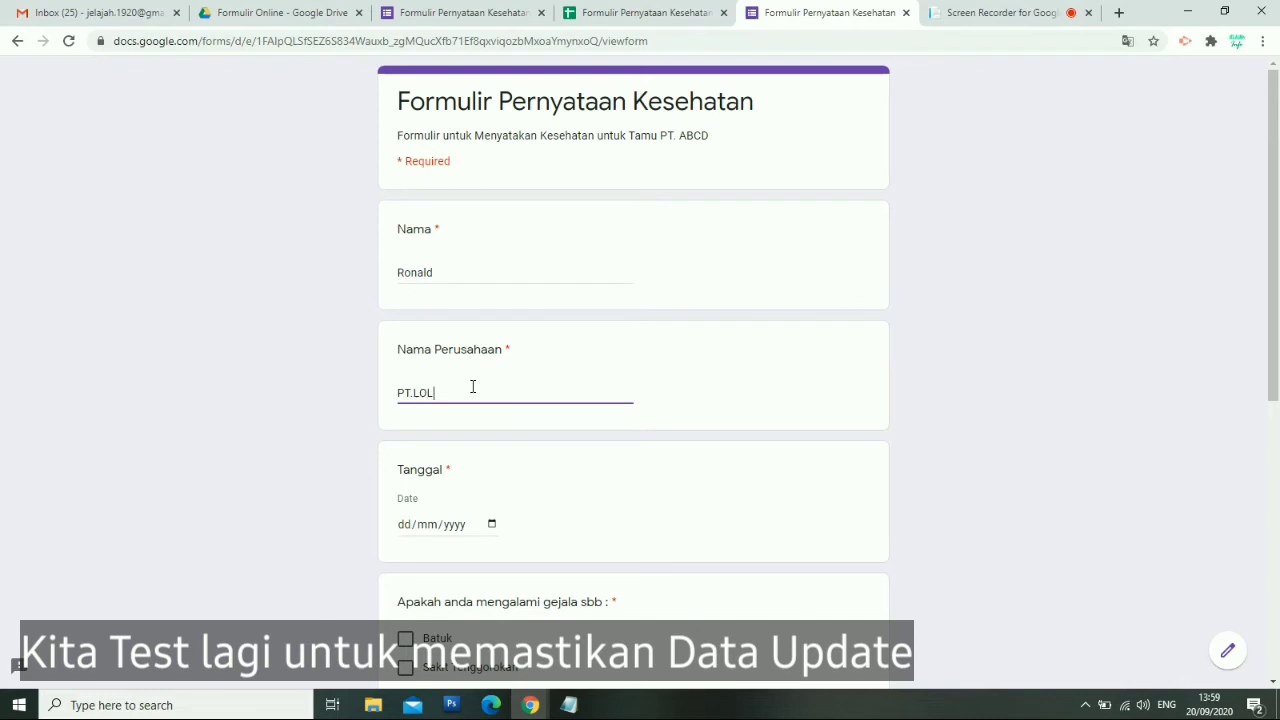
click(489, 524)
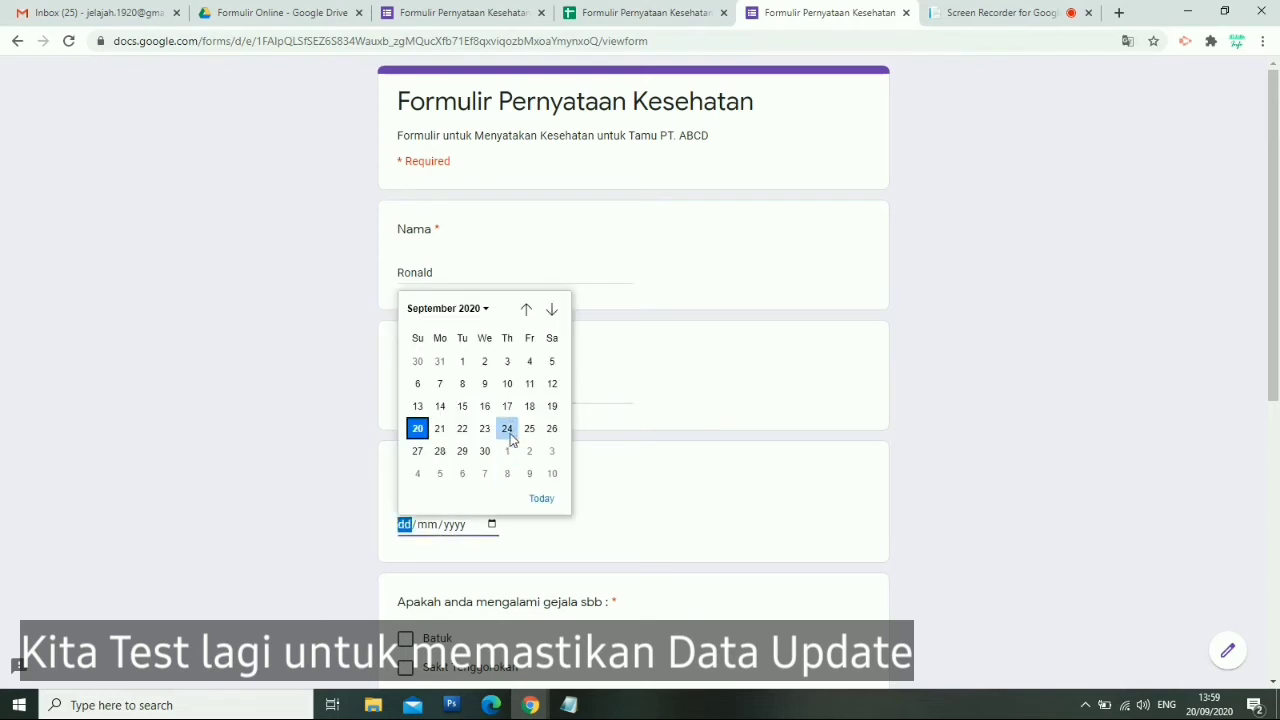
click(491, 392)
Select the symptom option Tidak ada Gejala, answer the travel question with "Ya", accept the declaration and submit the response
scroll(557, 346, down, 3)
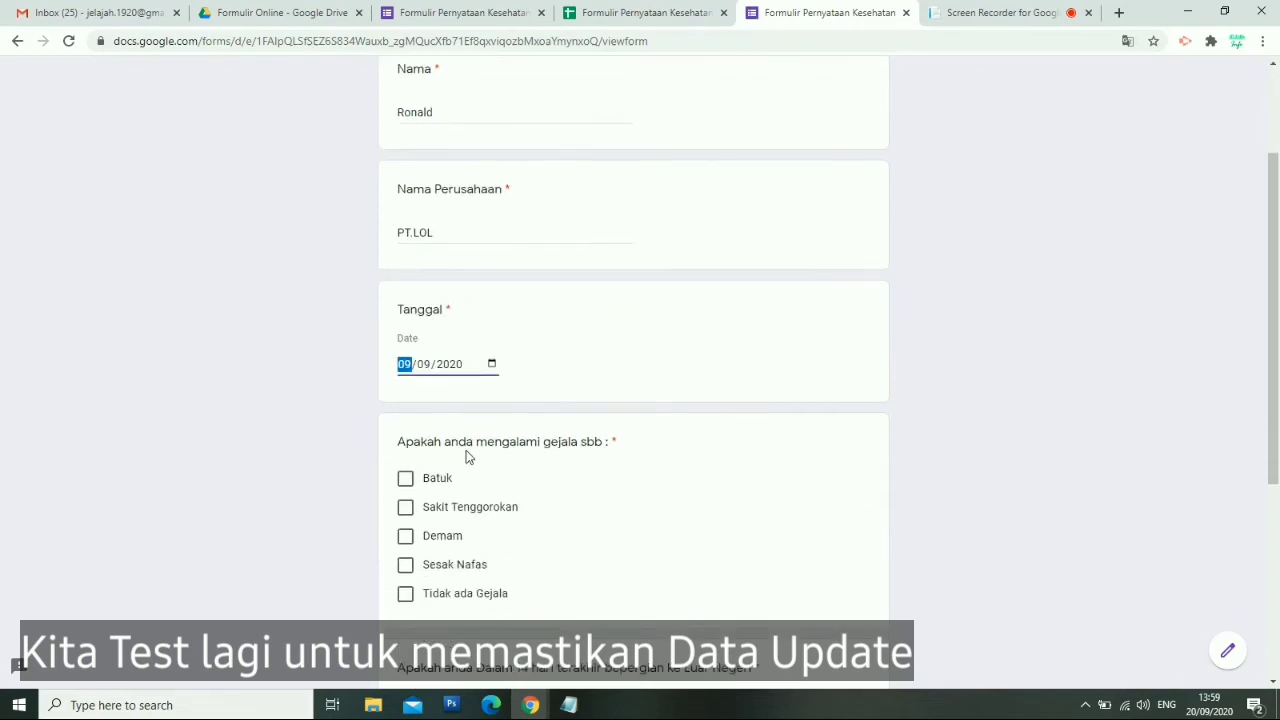
click(405, 435)
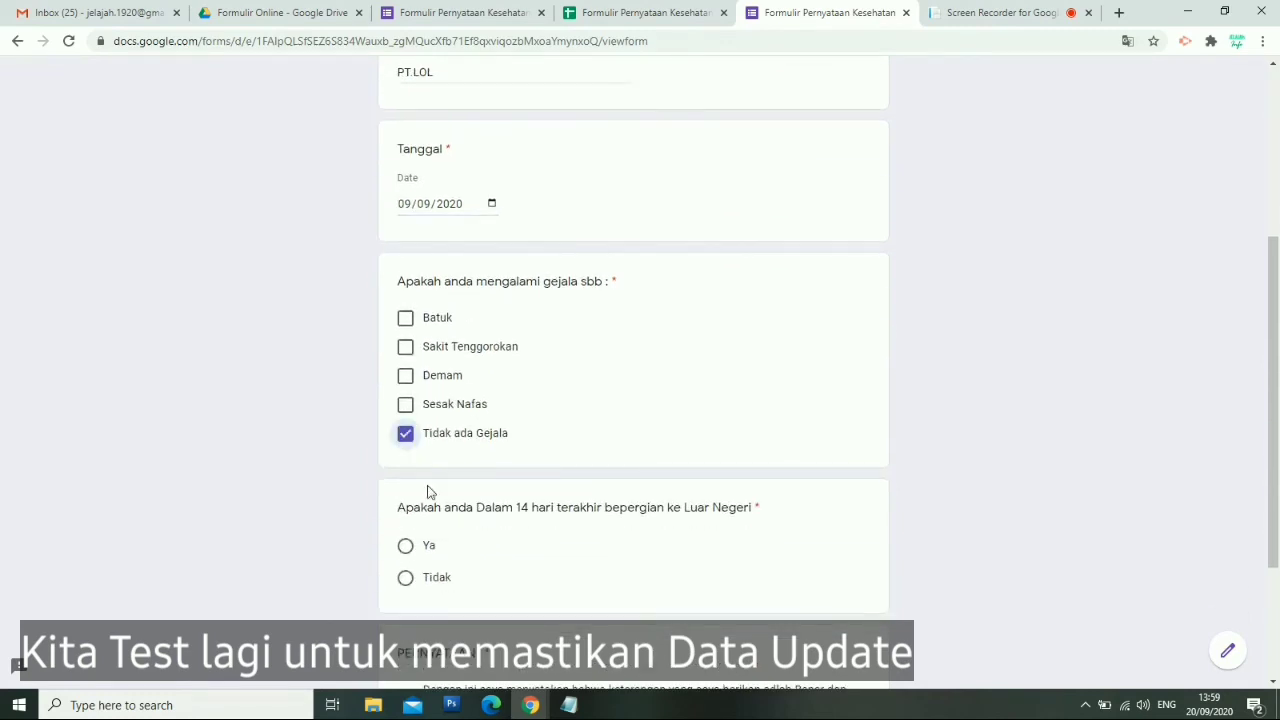
click(405, 547)
scroll(450, 545, down, 2)
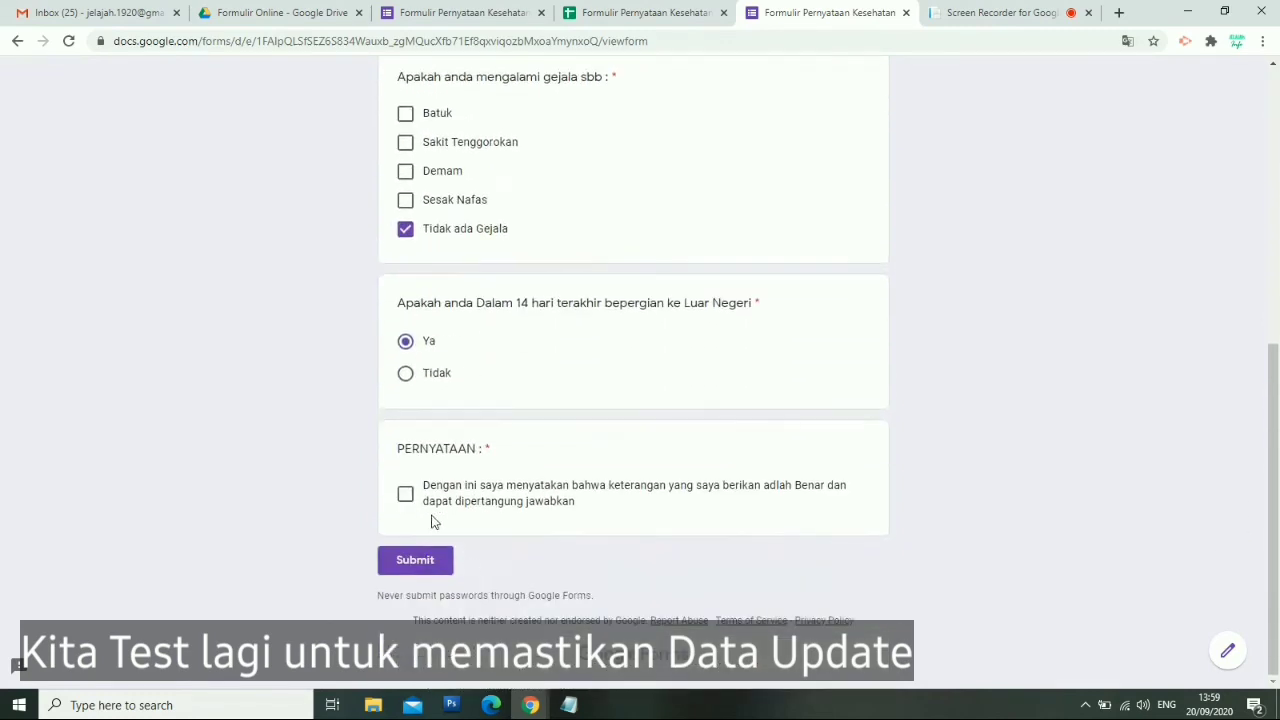
click(405, 493)
click(419, 566)
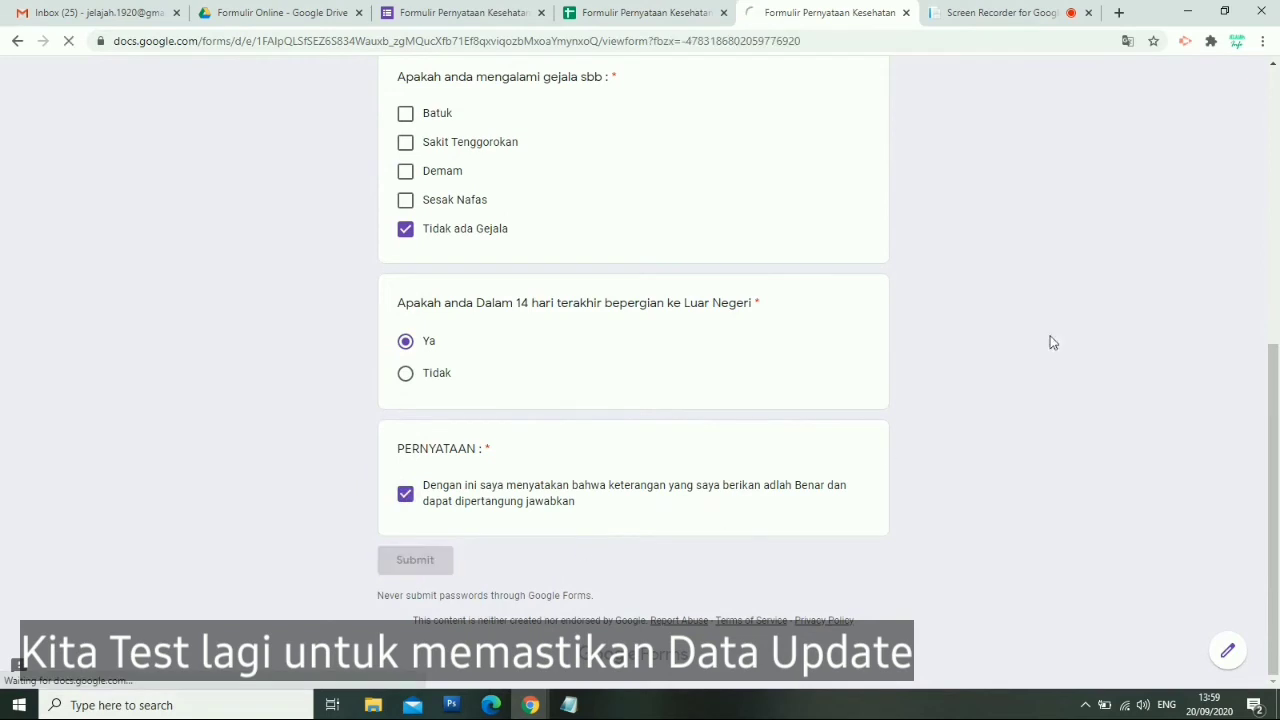
Check the latest submitted response in the linked spreadsheet and in the form's response summary
click(663, 10)
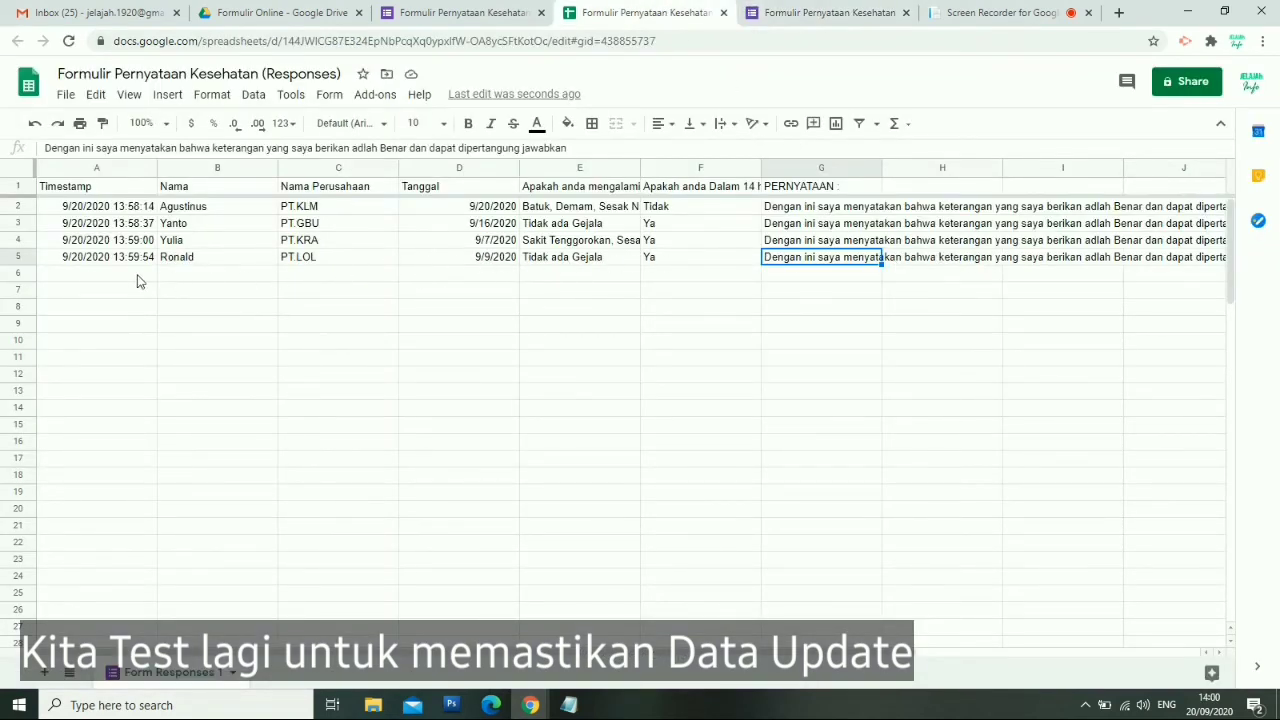
click(462, 13)
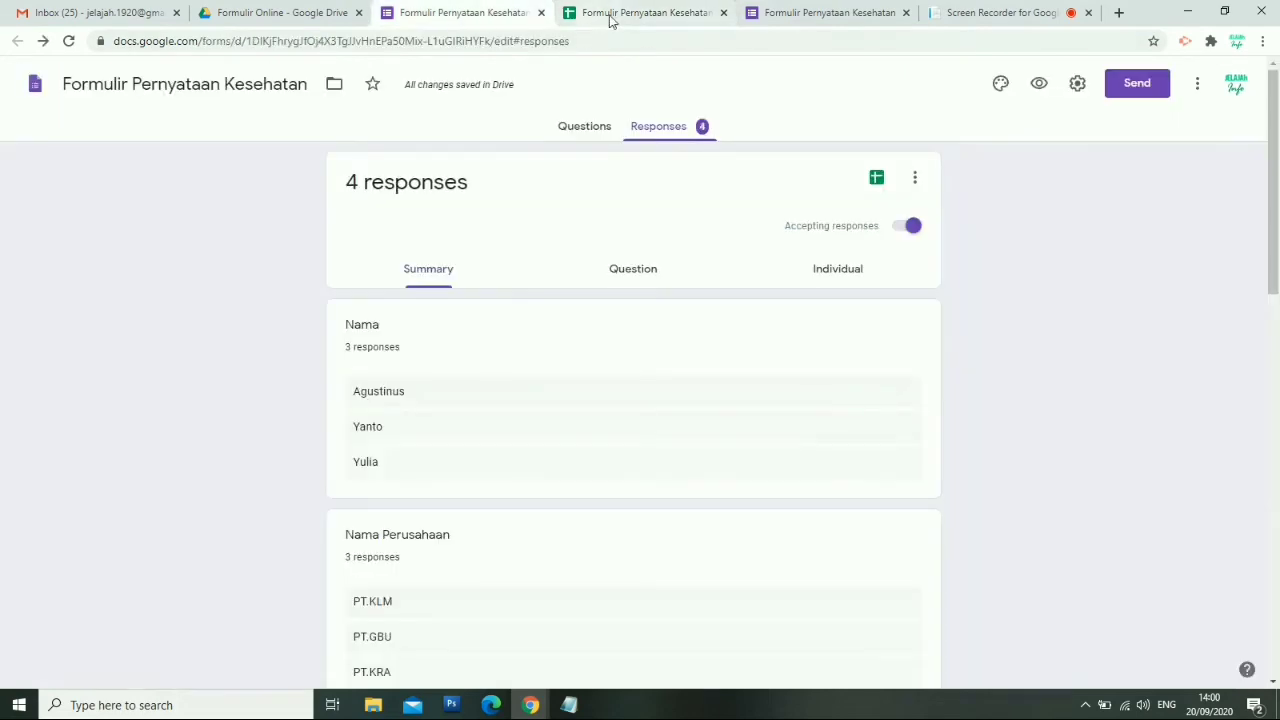
click(615, 15)
click(462, 13)
Look in the Formulir Online folder in Google Drive for the saved form and its response spreadsheet
click(277, 13)
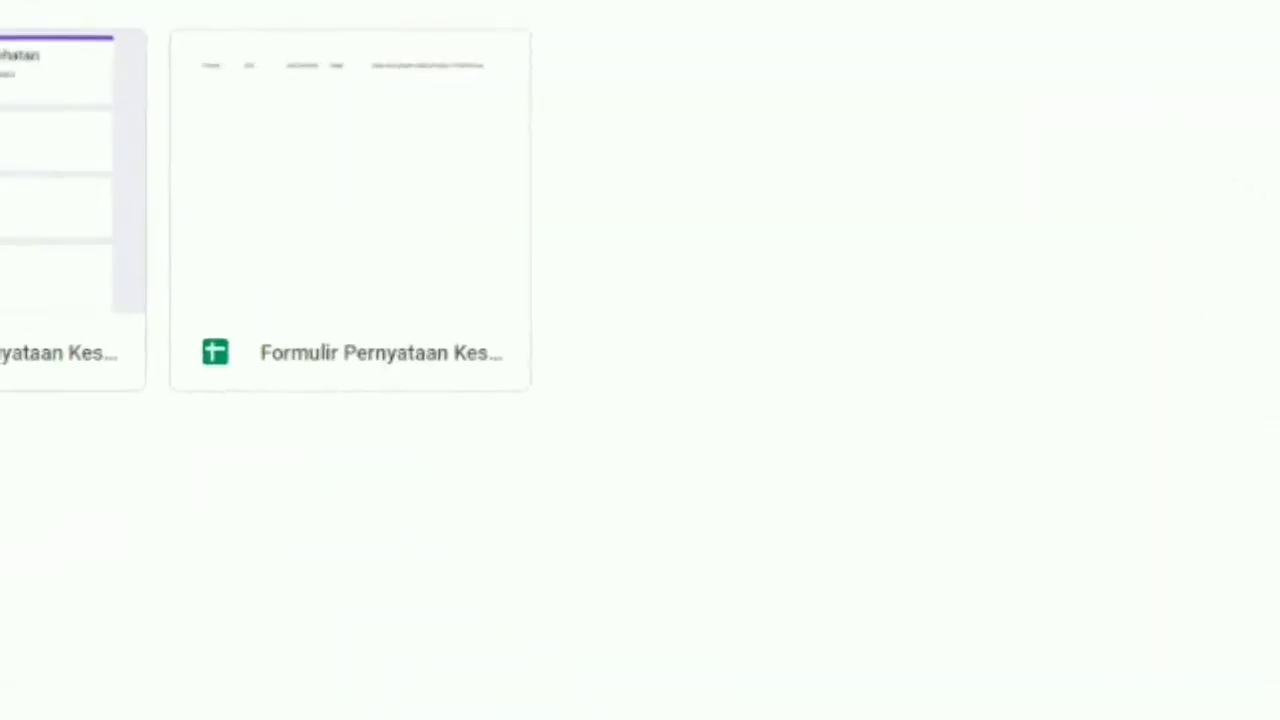
click(553, 263)
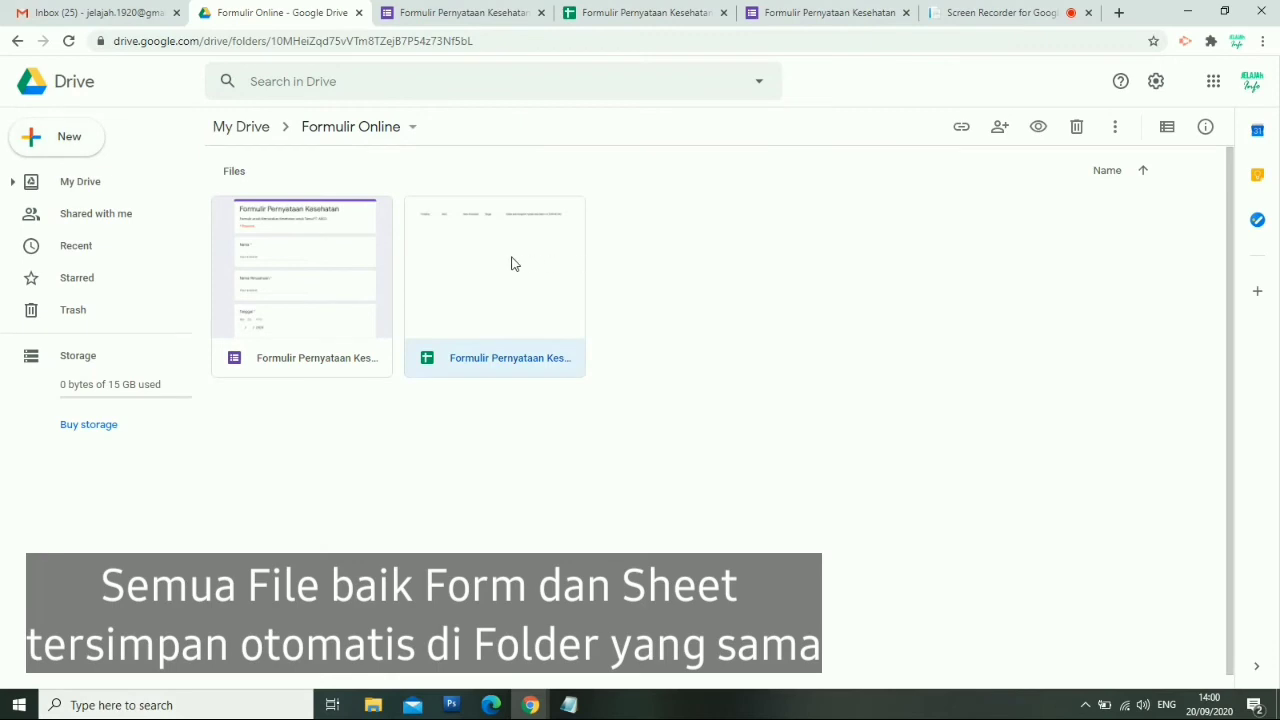
click(297, 255)
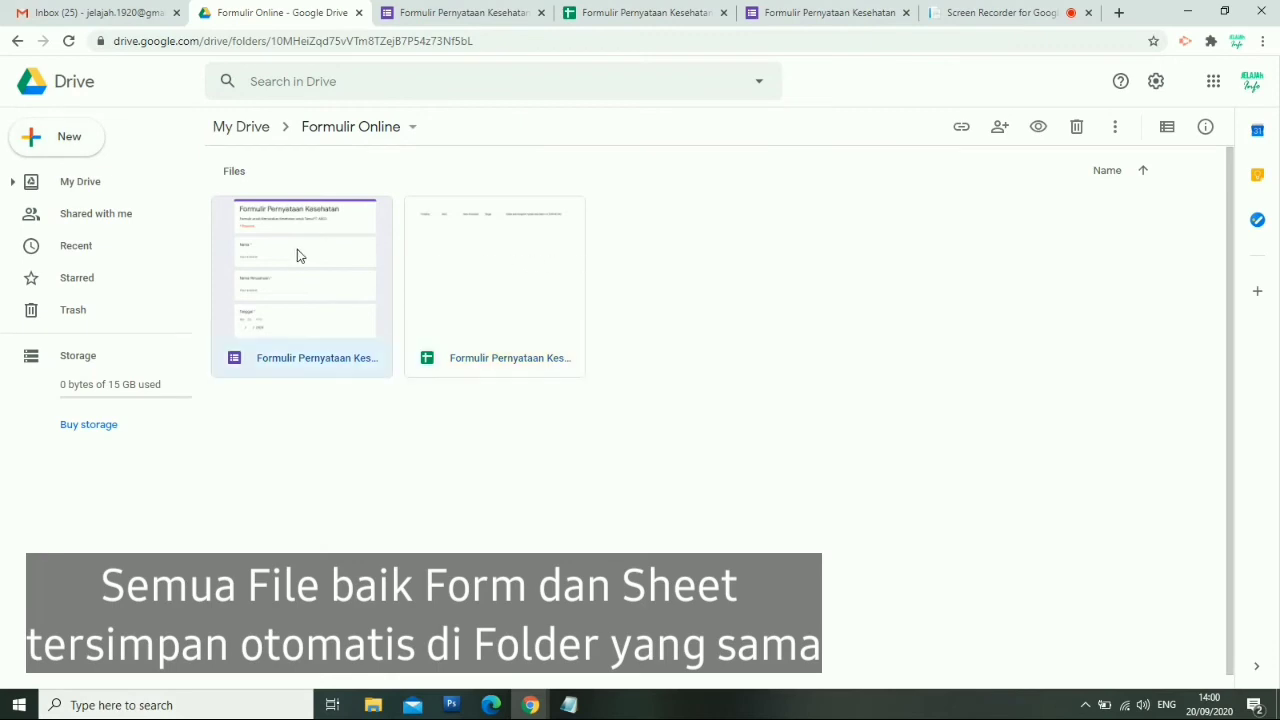
click(446, 257)
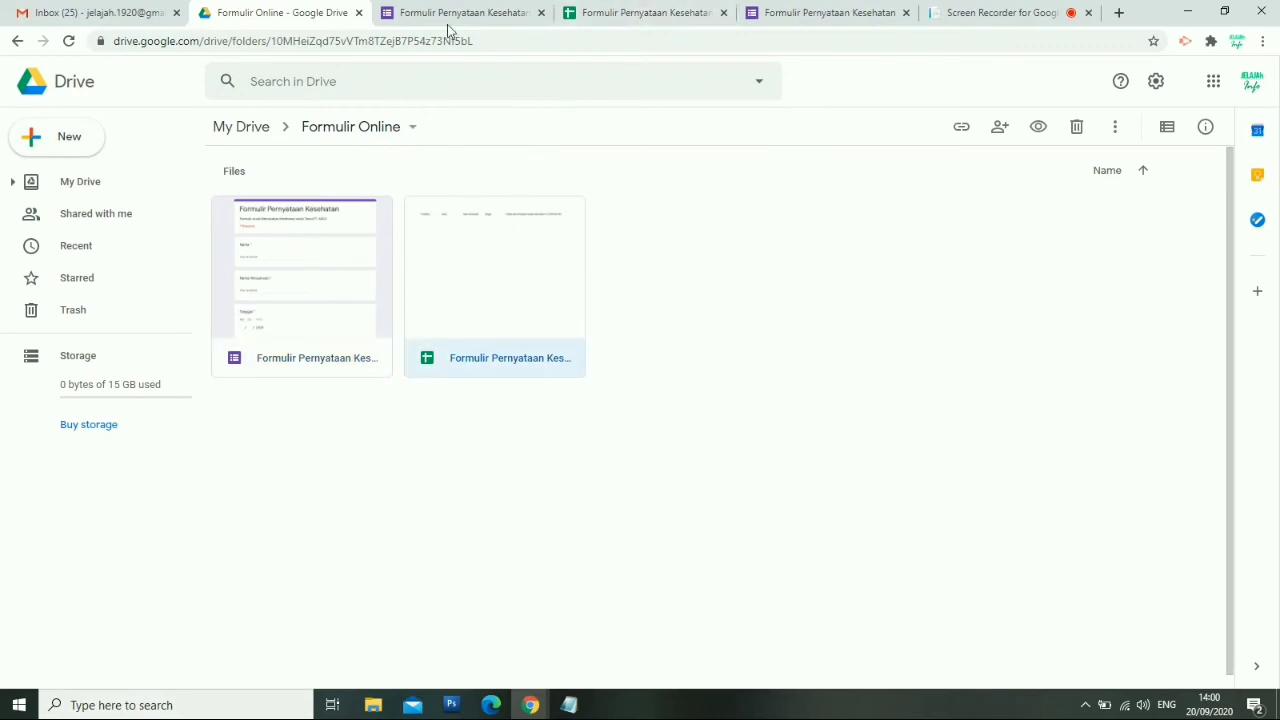
click(449, 13)
click(345, 17)
Return to the form editor, generate a shortened link for sending the form and copy it
click(505, 18)
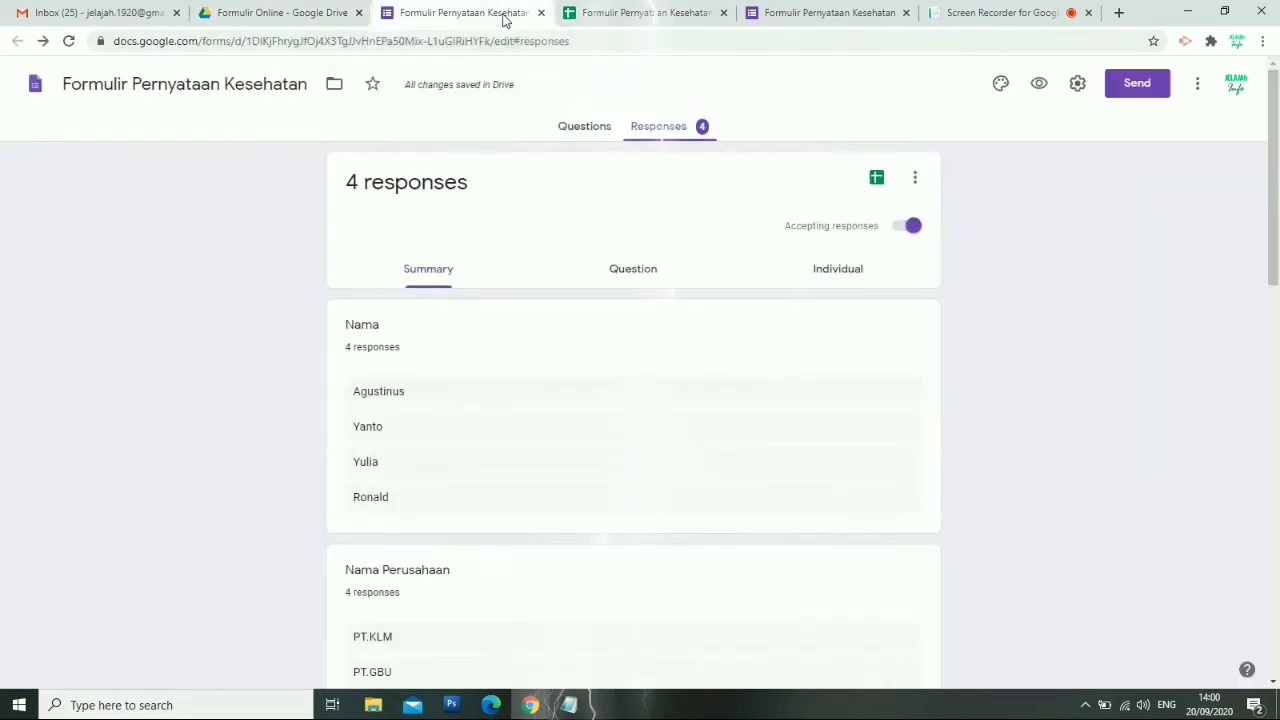
click(1137, 84)
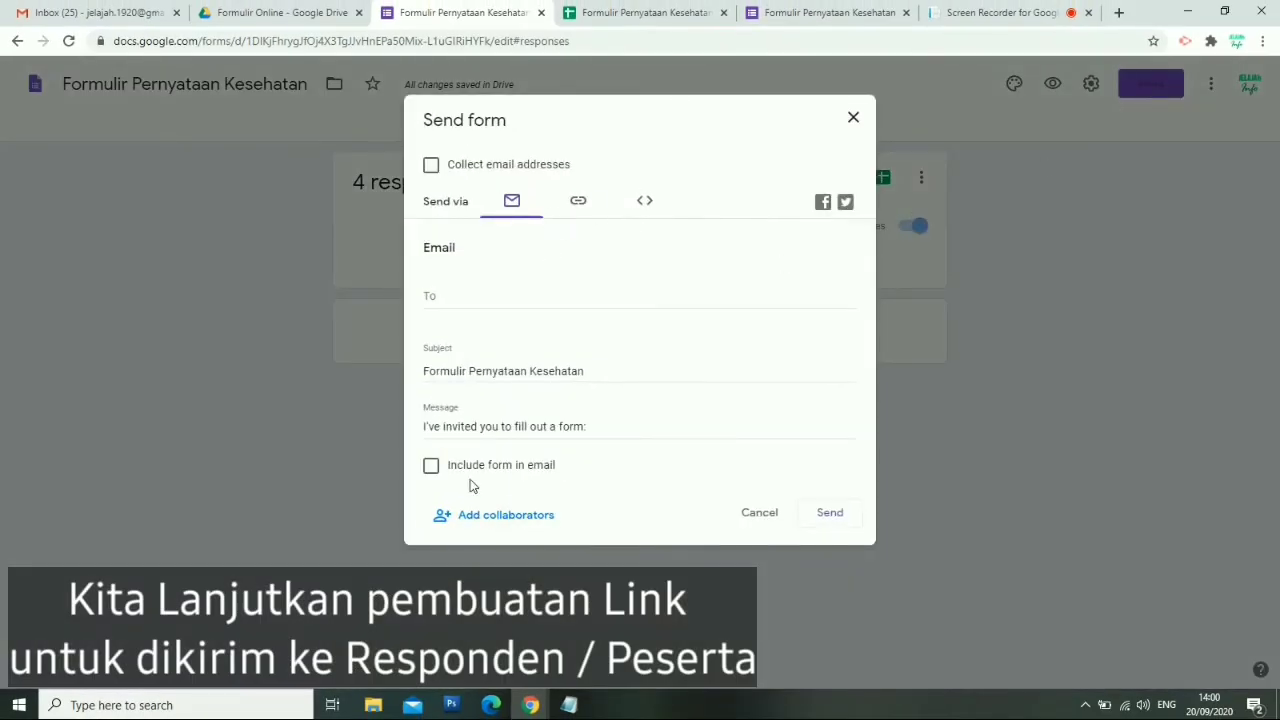
click(577, 204)
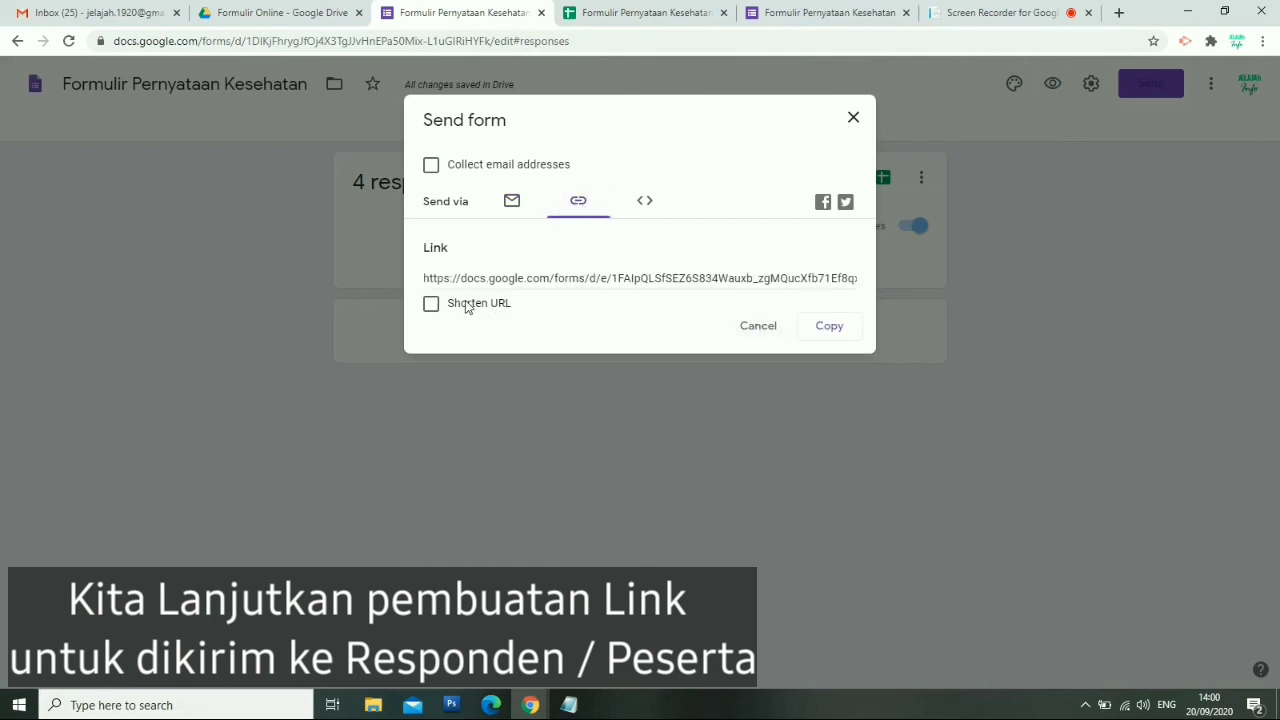
click(431, 306)
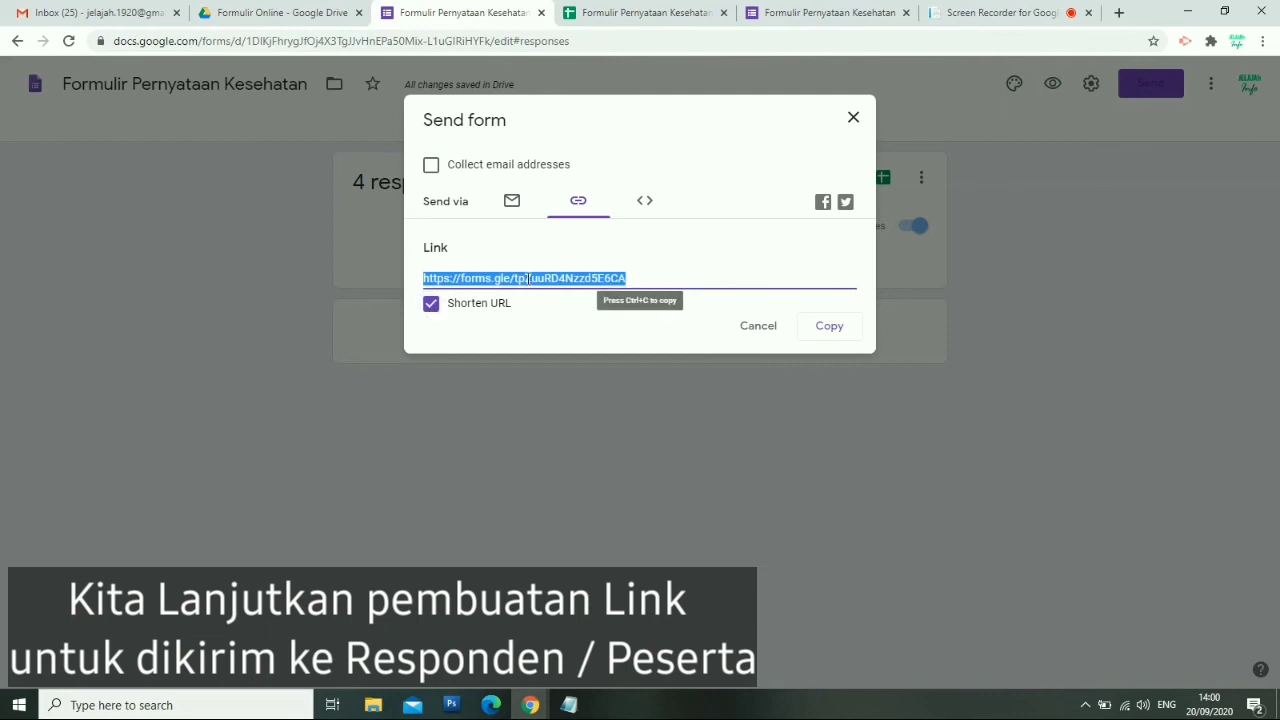
click(829, 326)
Switch to Notepad and paste the shortened form link below the heading "LINK UNTUK FORMULIR ONLINE"
key(alt+Tab)
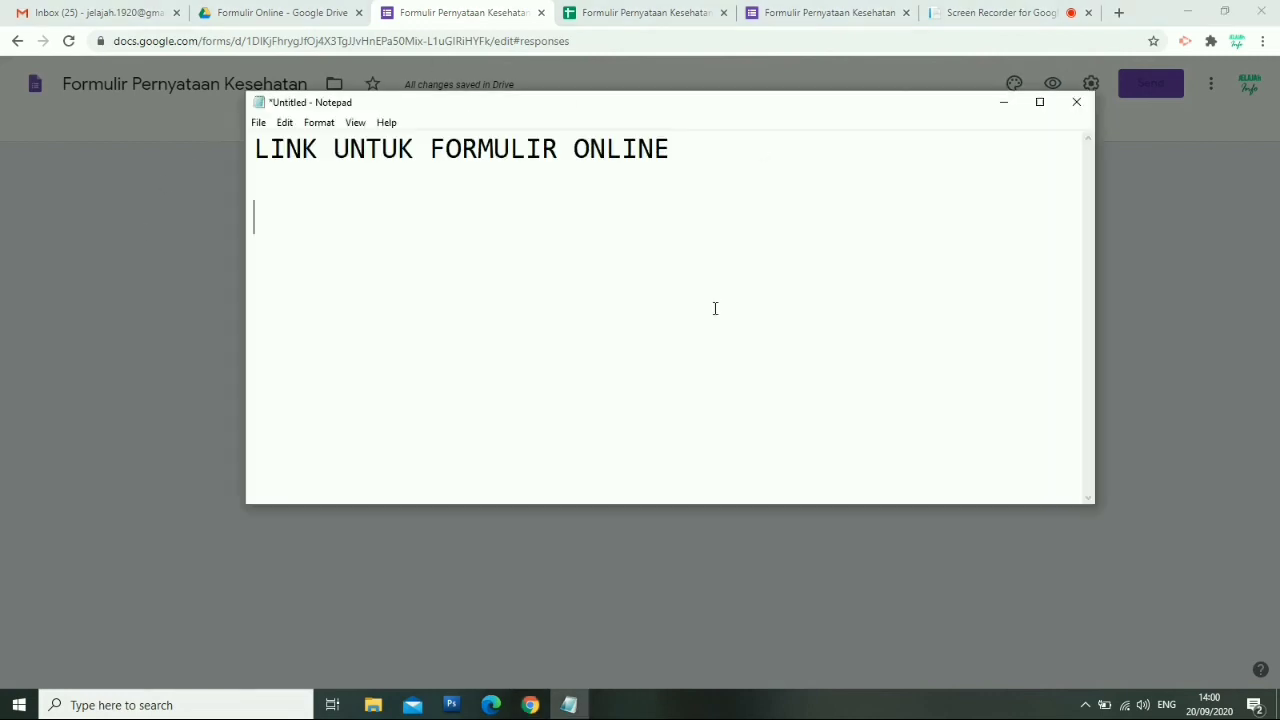
click(286, 241)
key(ctrl+v)
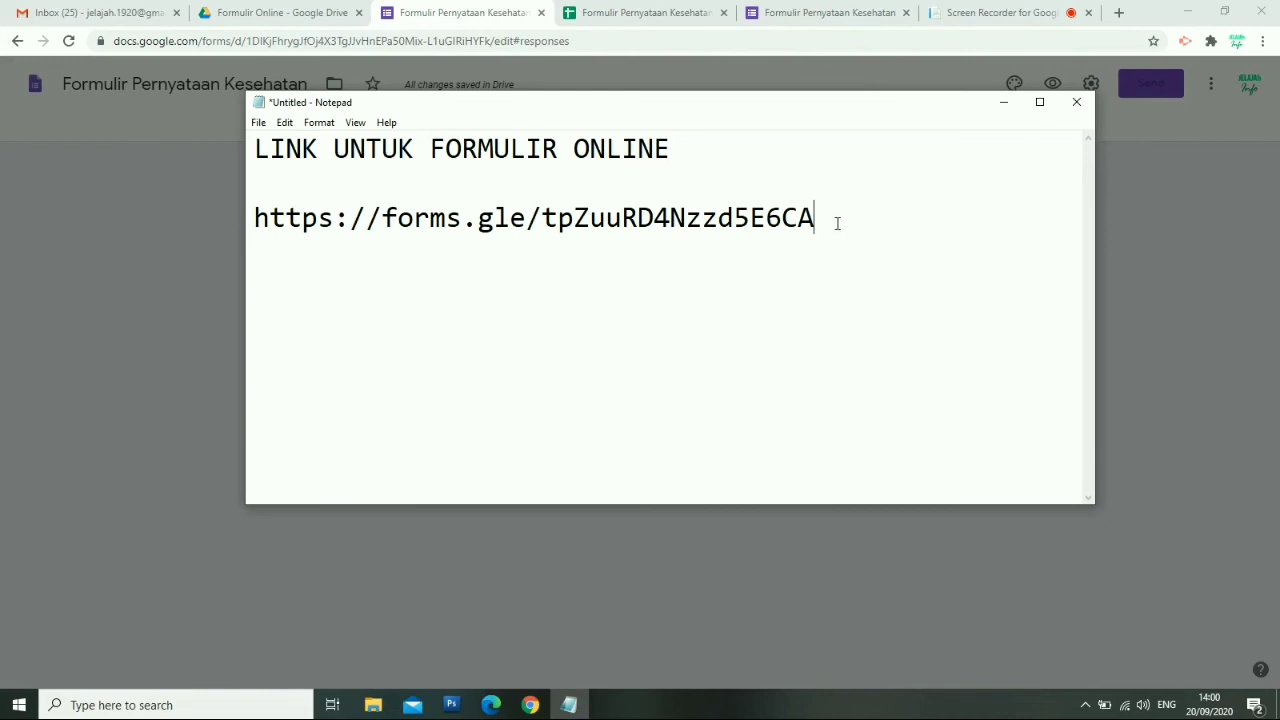
Copy the form link from the note and open it in a new browser tab
drag(837, 220, 249, 217)
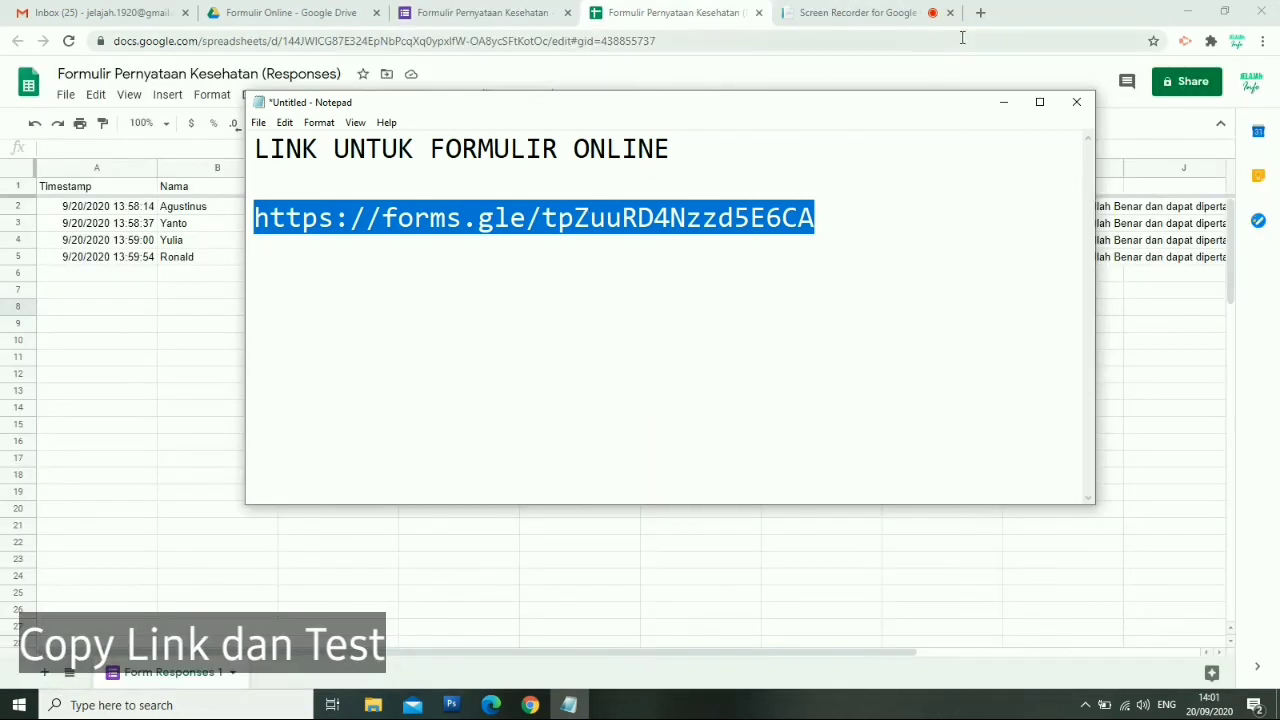
click(992, 20)
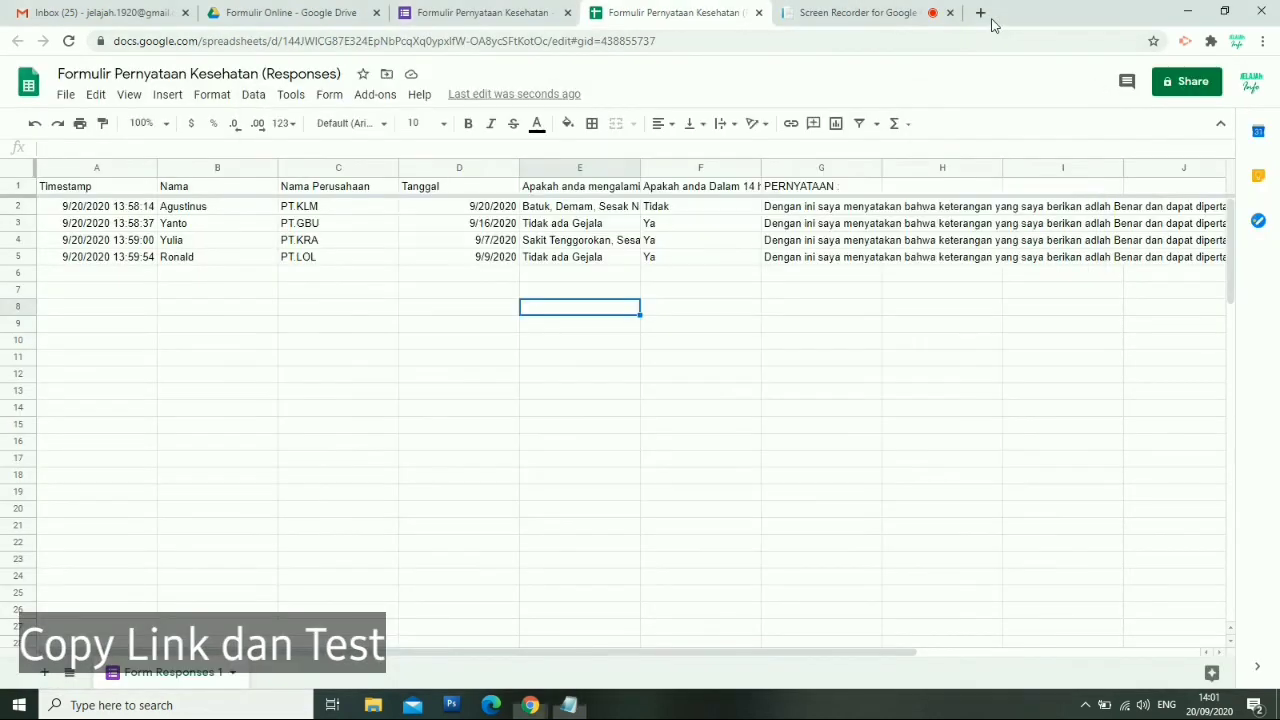
click(981, 12)
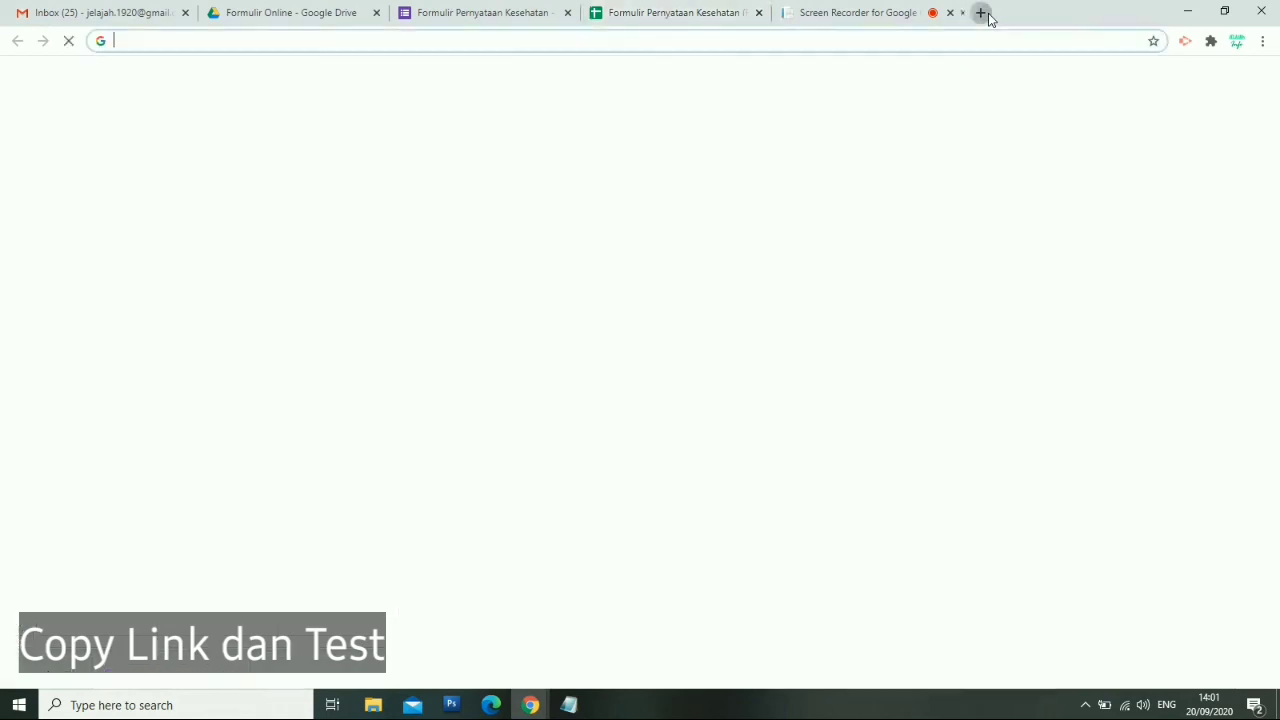
right_click(371, 46)
click(418, 150)
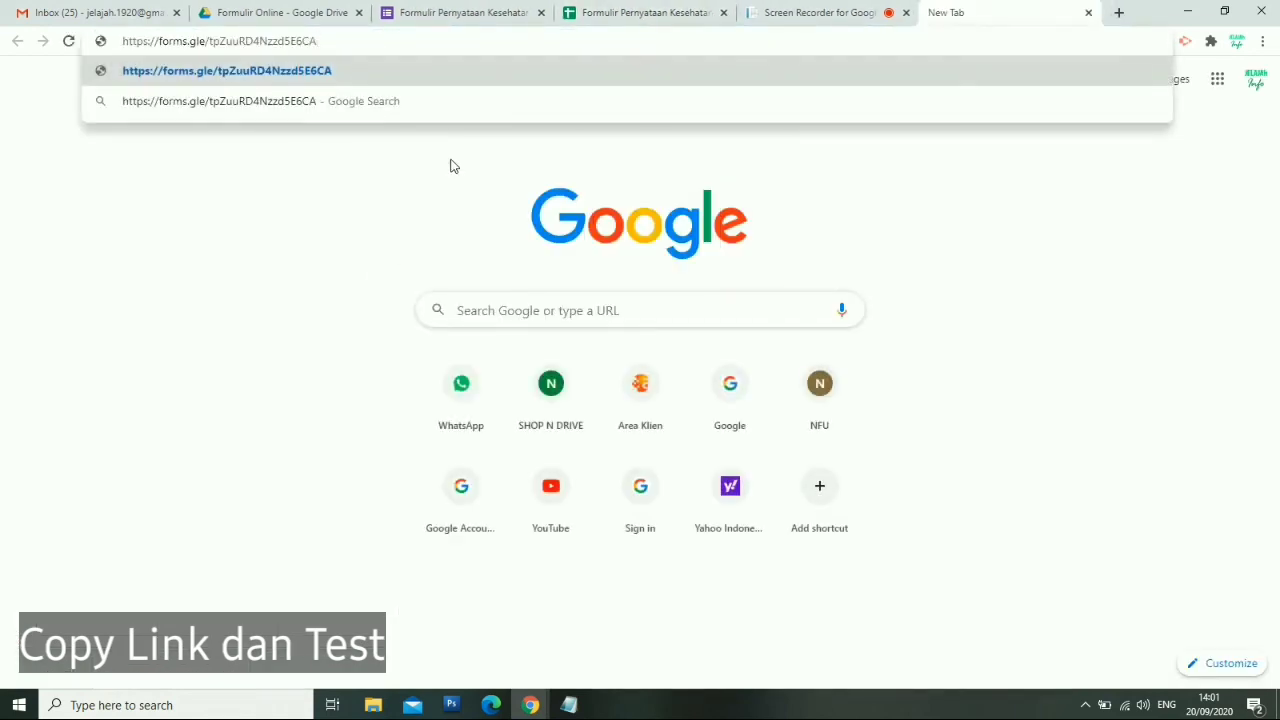
key(Return)
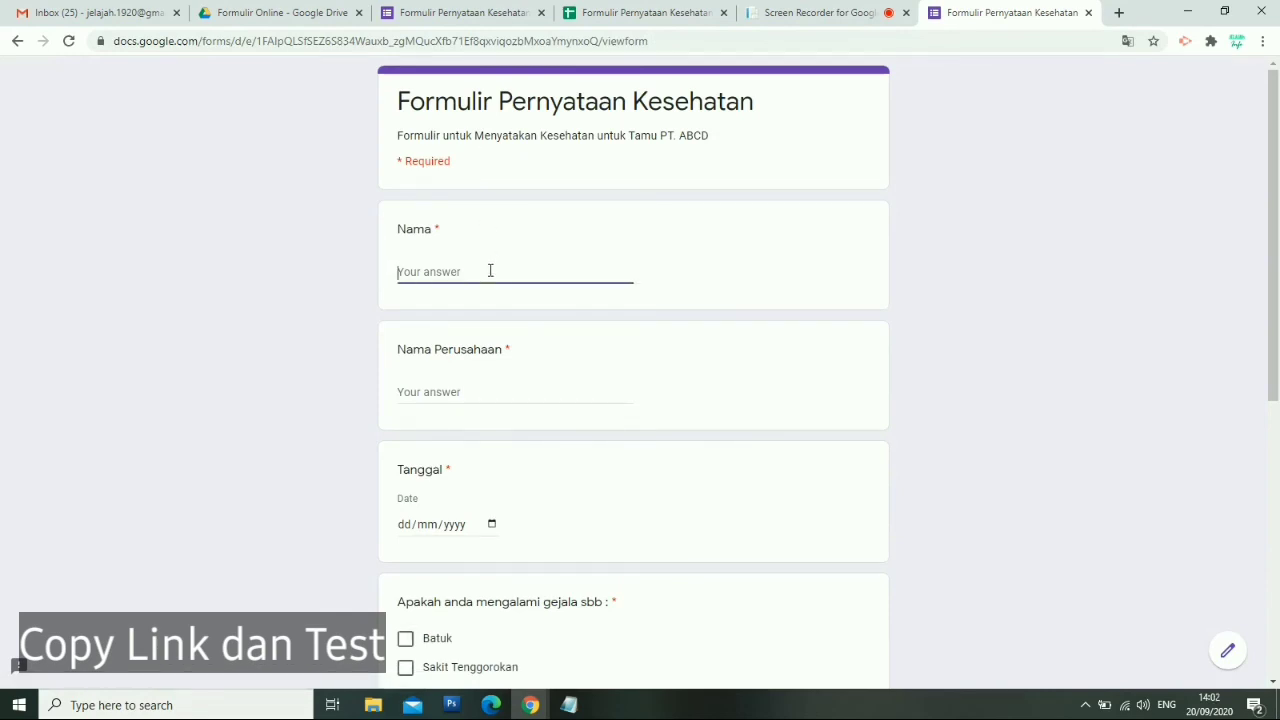
Fill in the opened form with a sample guest name, the company "PT KLK" and the date 23/09/2020
text(Rina)
click(464, 392)
text(PT KLK)
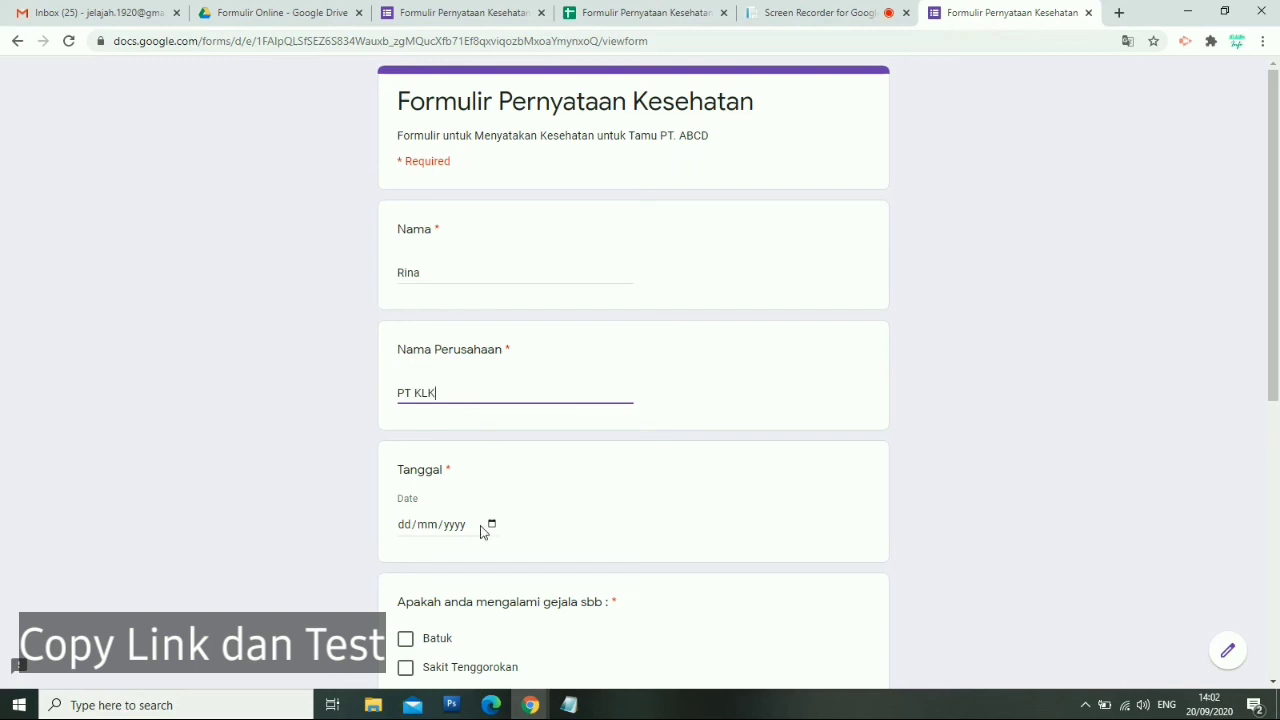
click(491, 525)
click(486, 423)
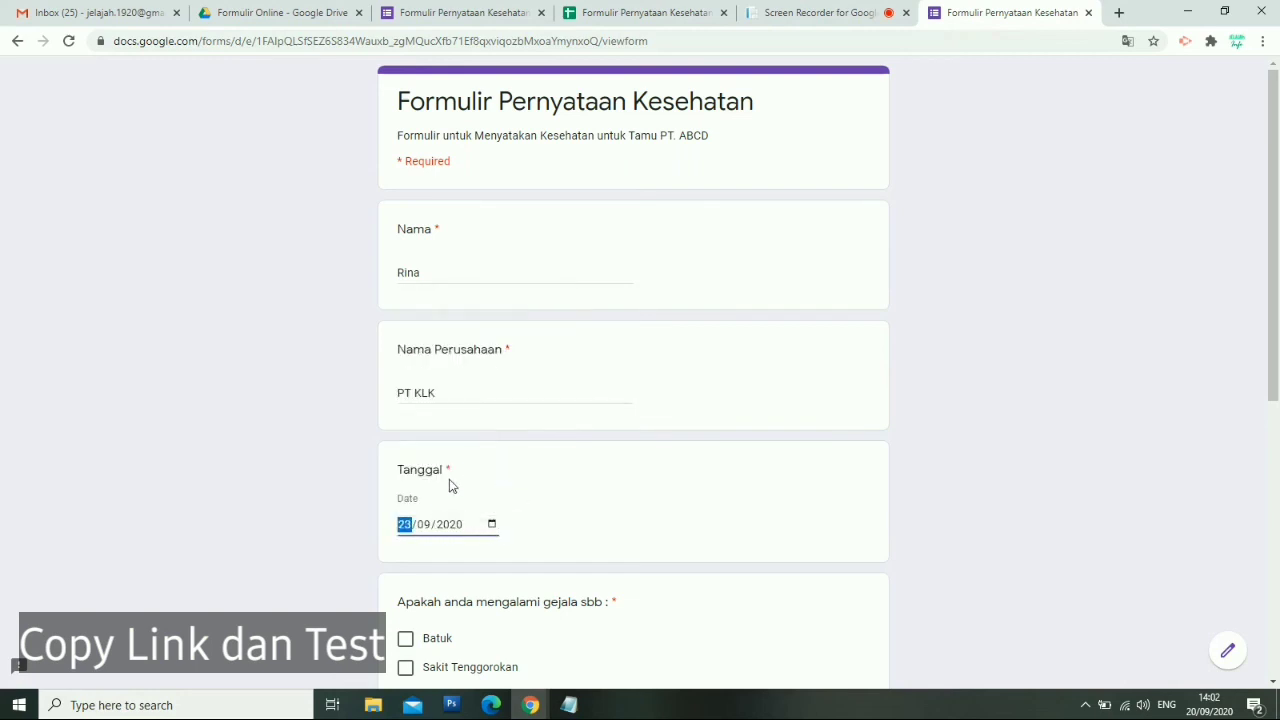
Select Batuk, Sakit Tenggorokan, Demam and Sesak Nafas, answer the travel question with "Ya", accept the declaration and submit the response
scroll(440, 495, down, 3)
click(405, 398)
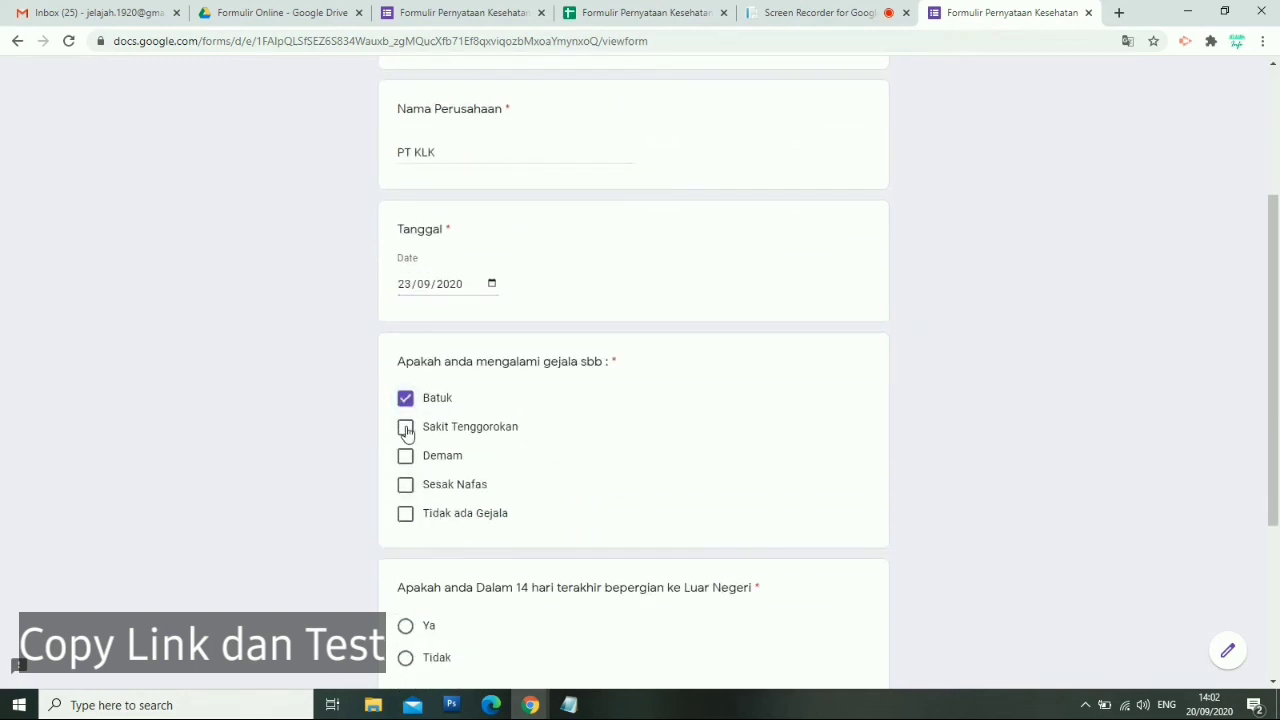
click(405, 427)
click(405, 456)
click(405, 484)
scroll(370, 543, down, 2)
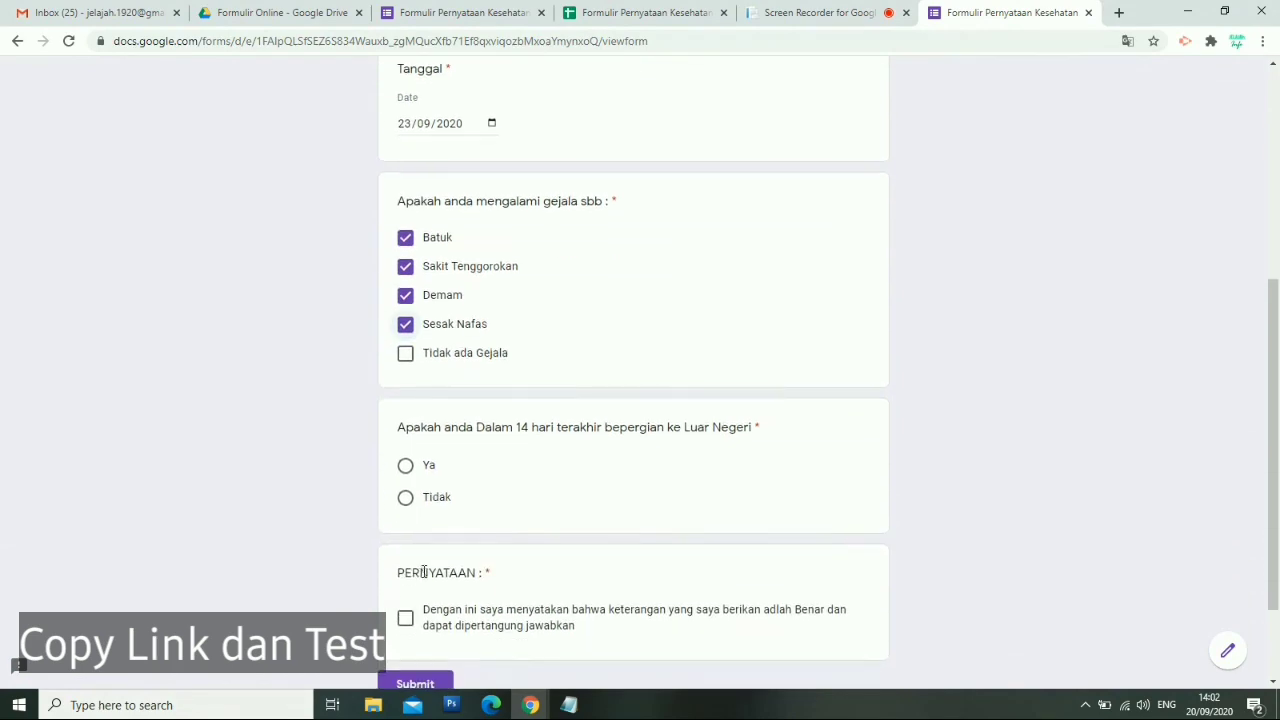
click(408, 472)
click(405, 619)
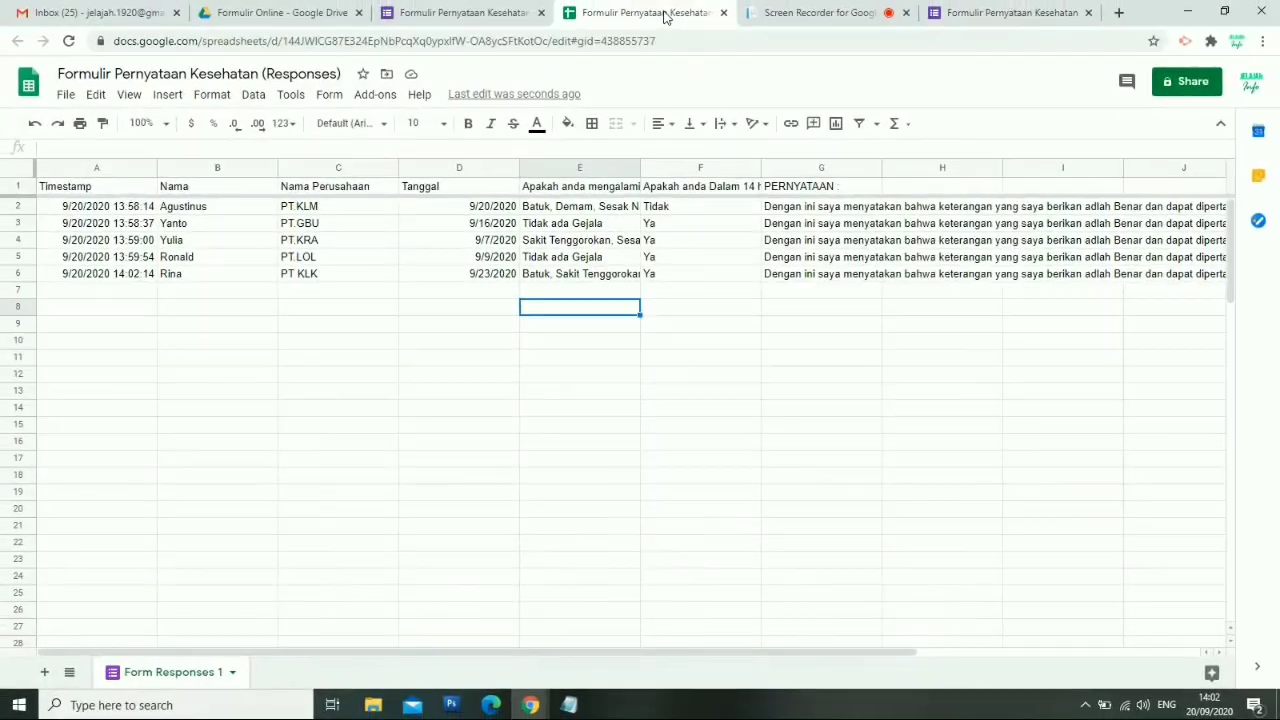
Check the newest response row in the spreadsheet and fit the symptom column's width to its contents
click(177, 278)
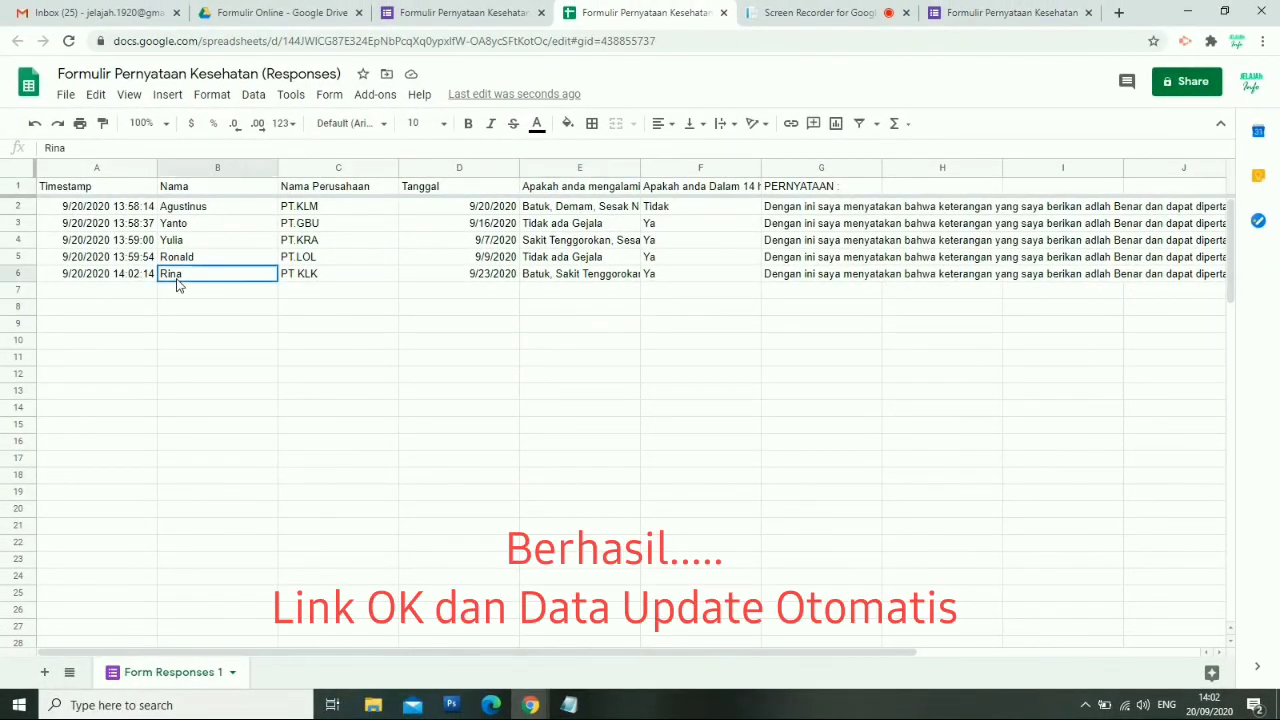
double_click(640, 172)
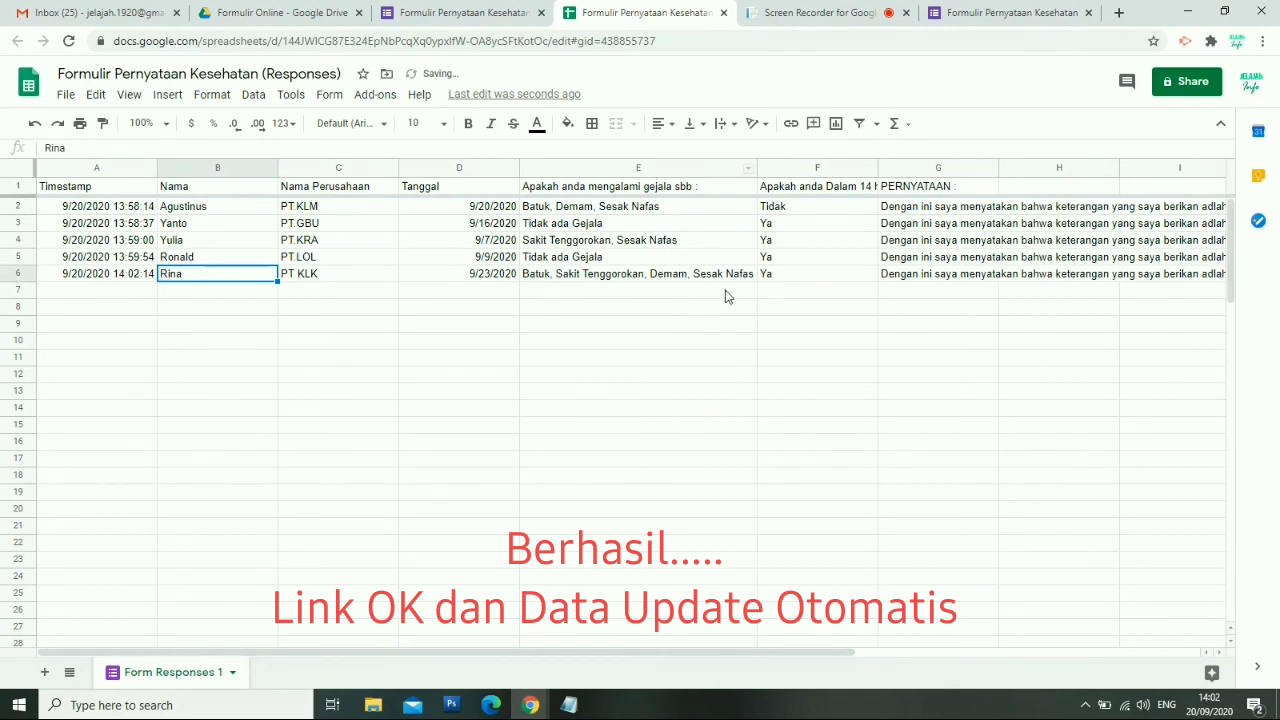
click(944, 280)
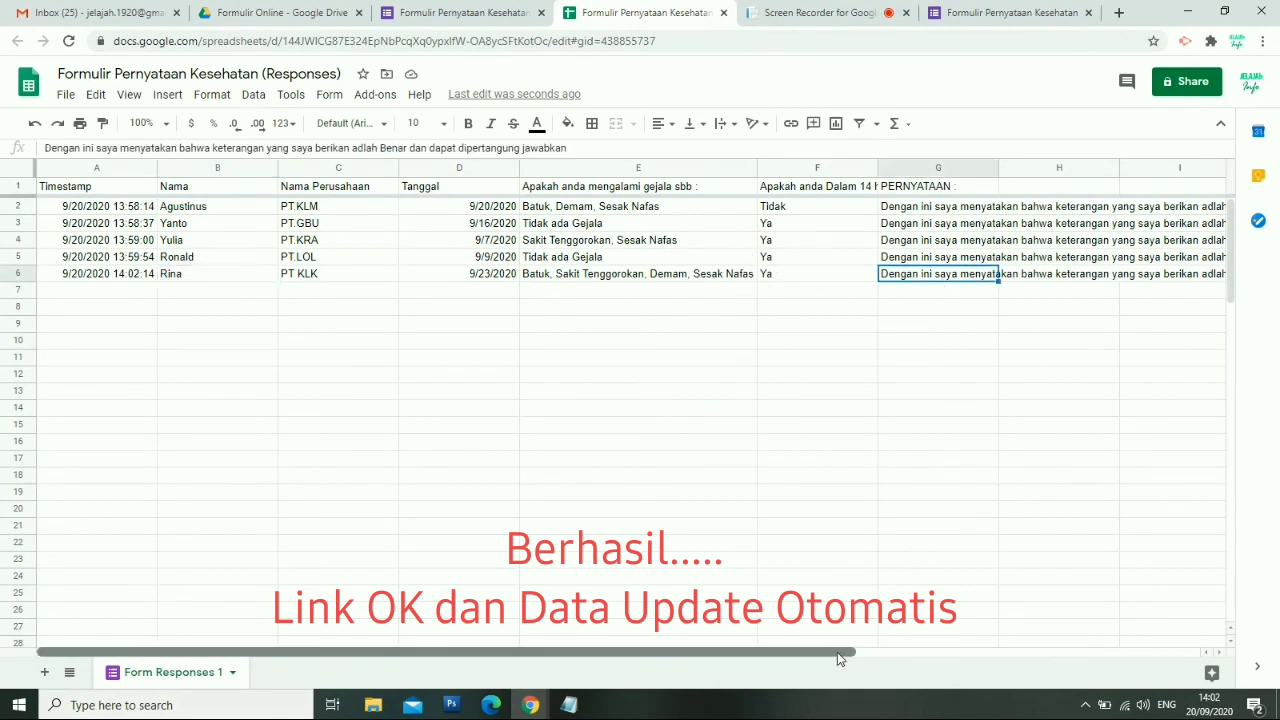
mouse_move(837, 652)
mouse_down()
mouse_move(1170, 657)
mouse_move(1000, 630)
mouse_move(840, 652)
mouse_up()
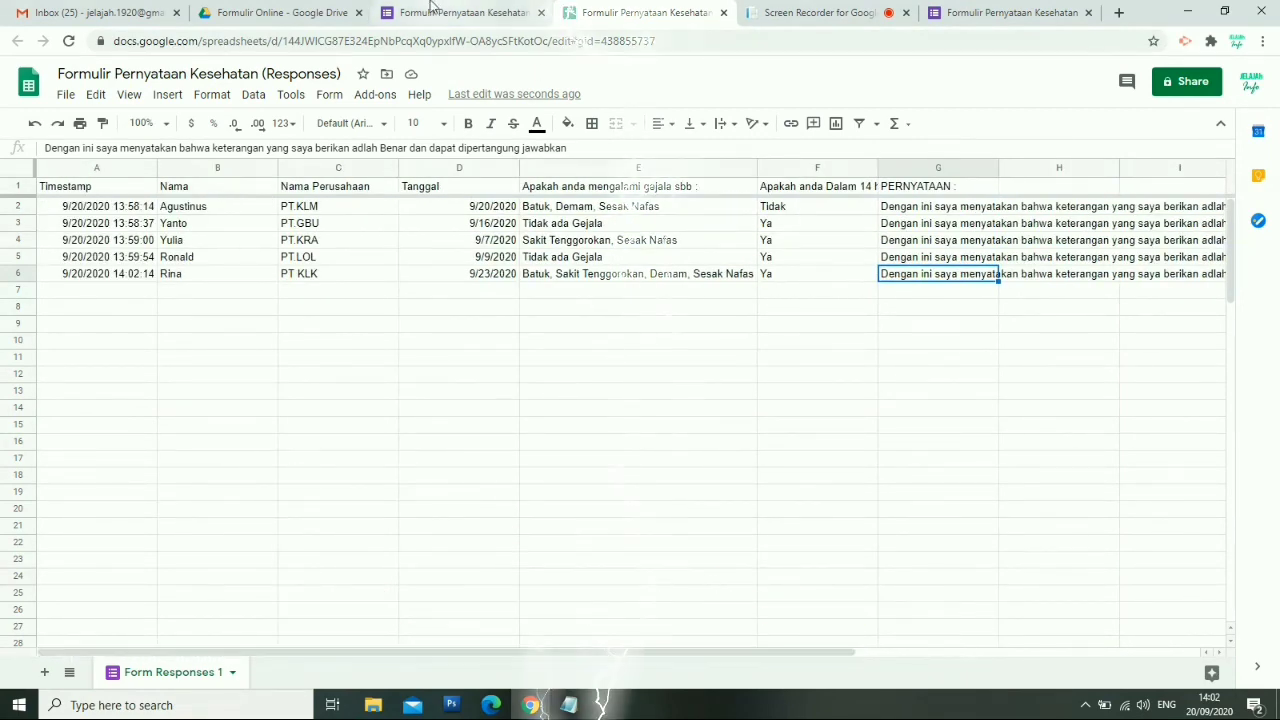